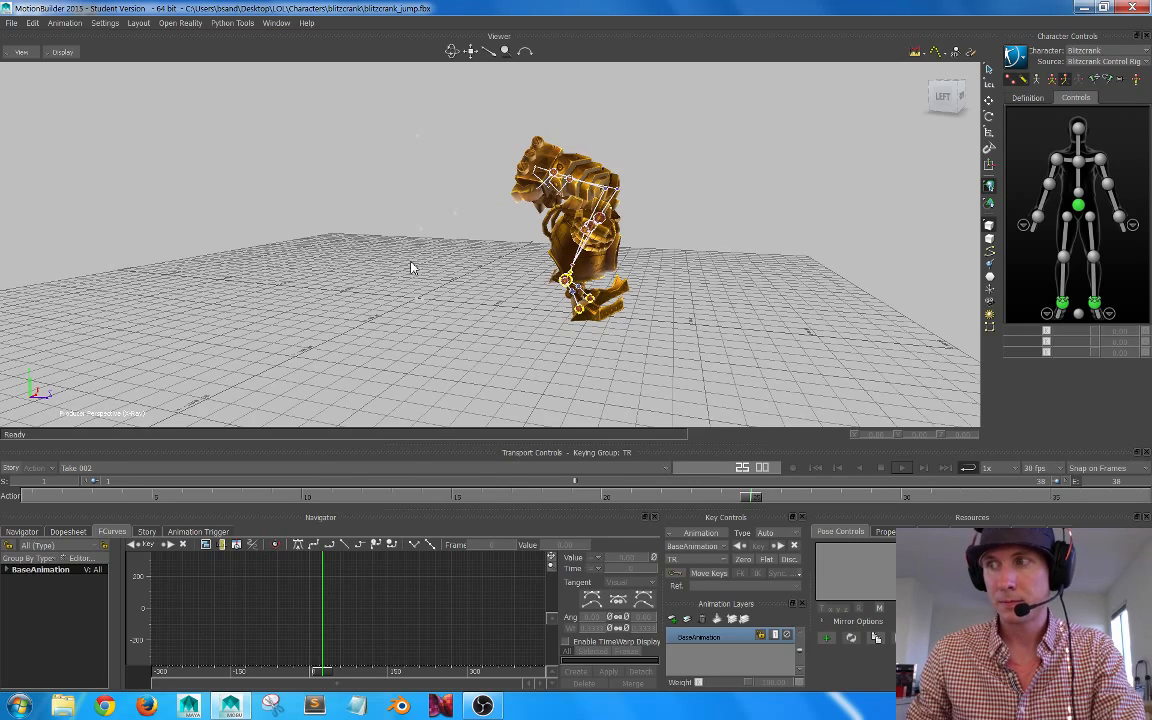
Step: Review the character's jump poses across the Take 002 timeline from several viewing angles
left_click_drag(525, 260, 497, 250, "alt")
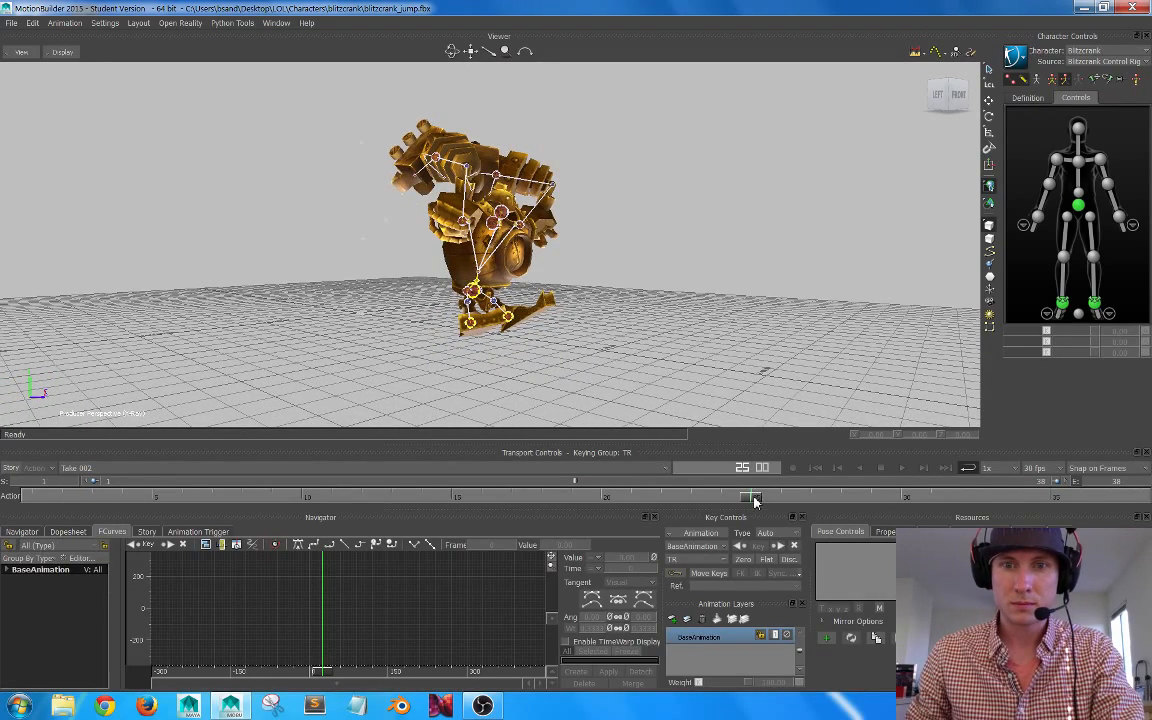
left_click_drag(752, 494, 555, 335)
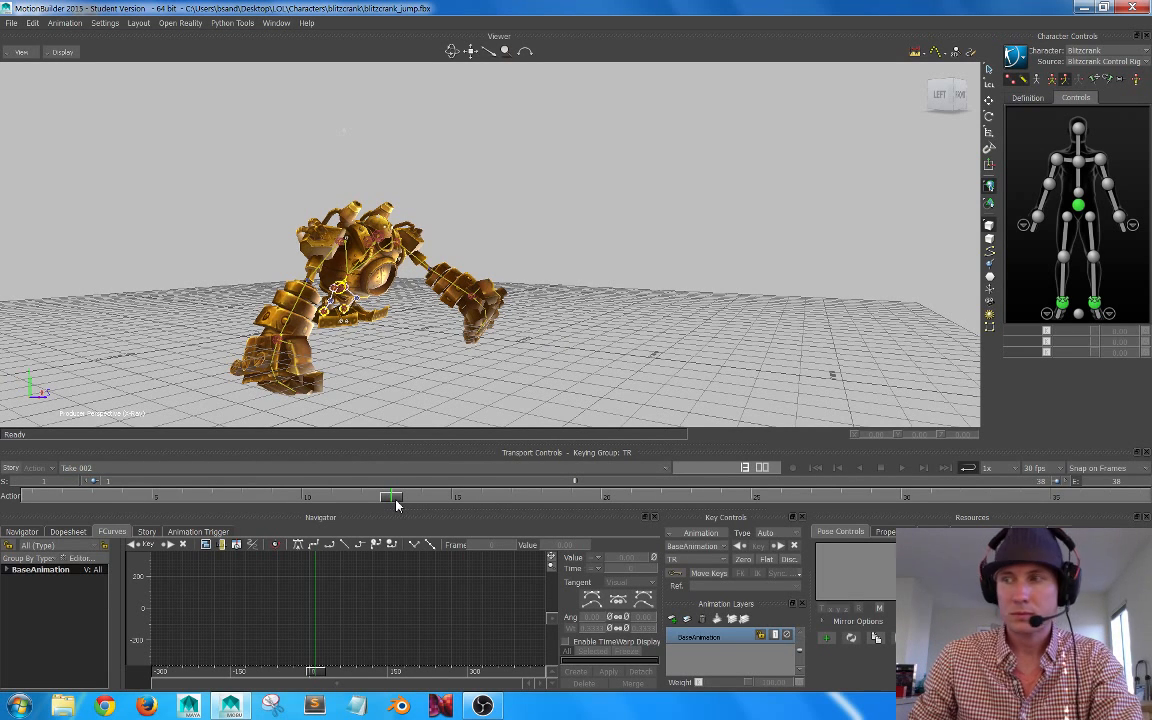
left_click_drag(392, 503, 1080, 476)
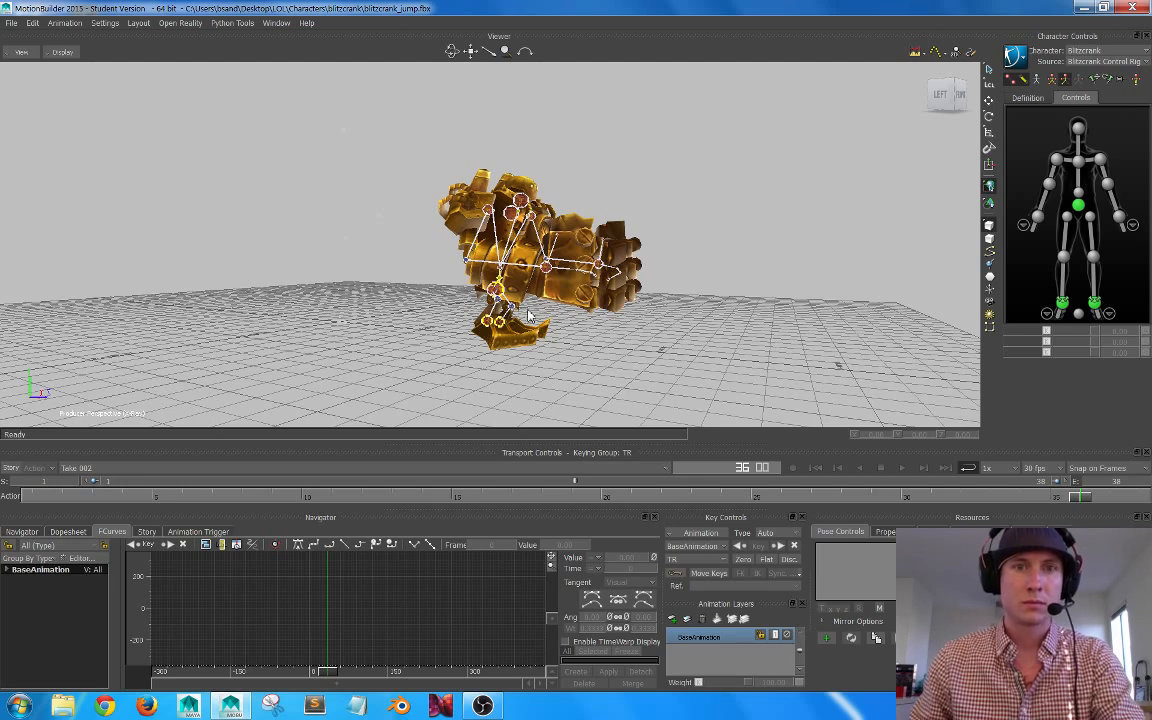
mouse_move(535, 230)
left_mouse_down("ctrl+shift")
mouse_move(465, 232)
mouse_move(540, 232)
left_mouse_up("ctrl+shift")
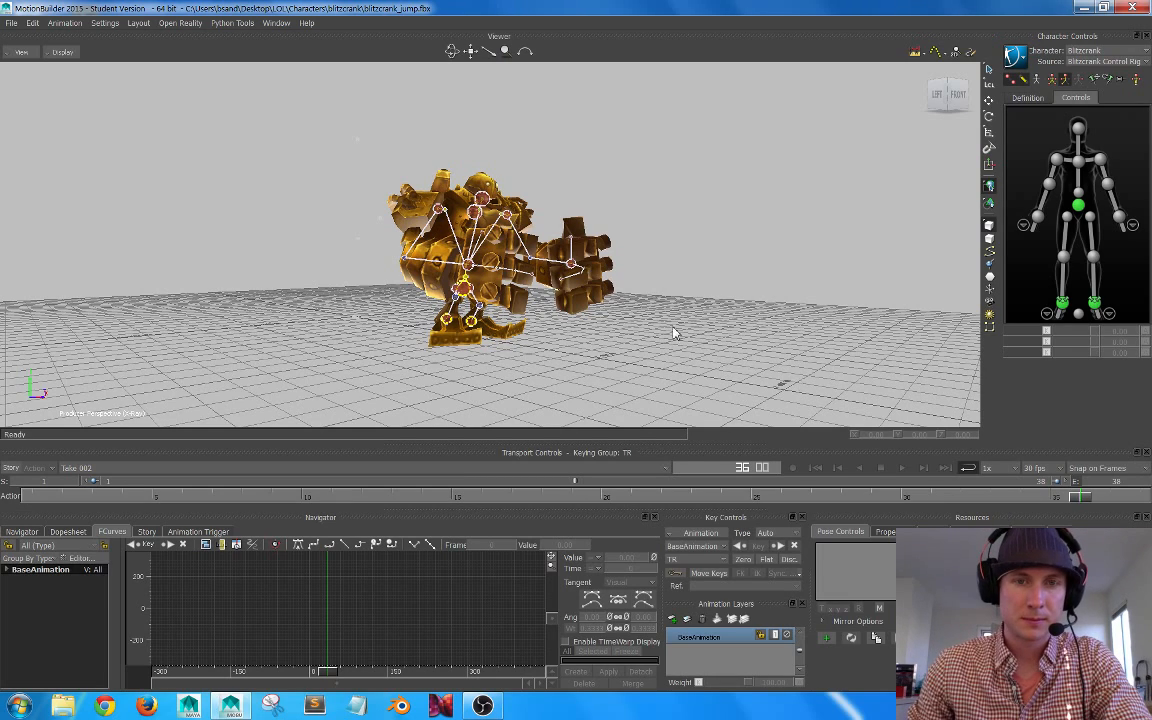
left_click_drag(604, 293, 567, 307, "alt")
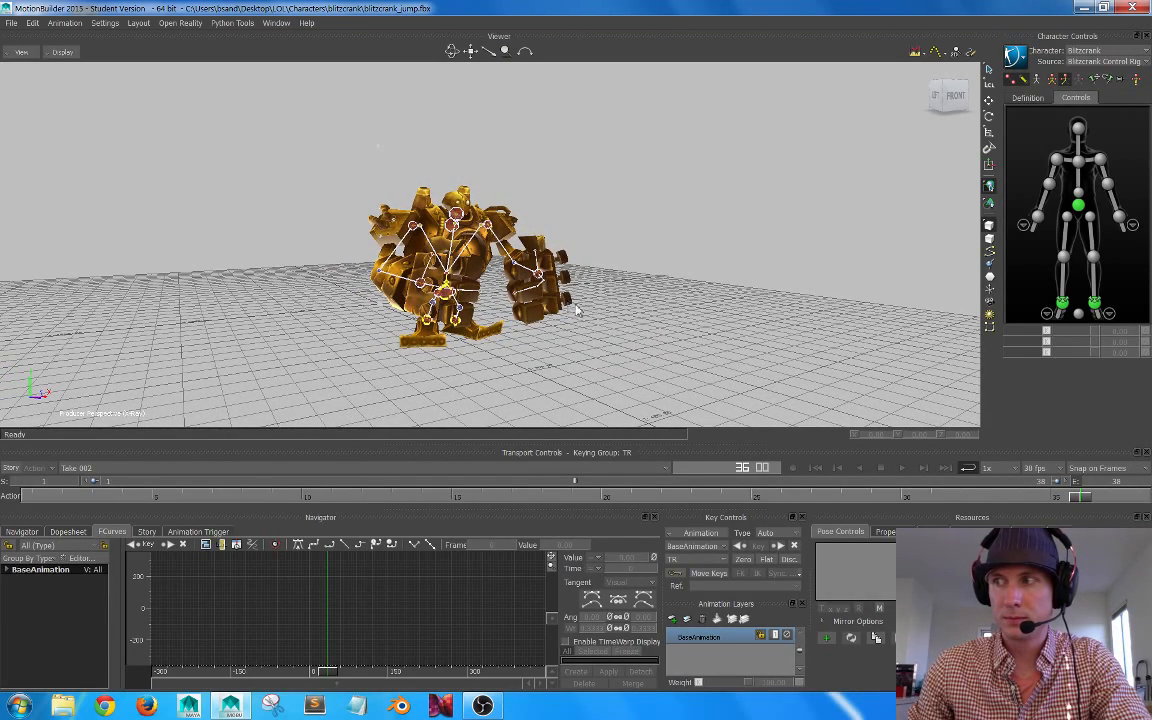
left_click_drag(568, 307, 590, 309, "alt")
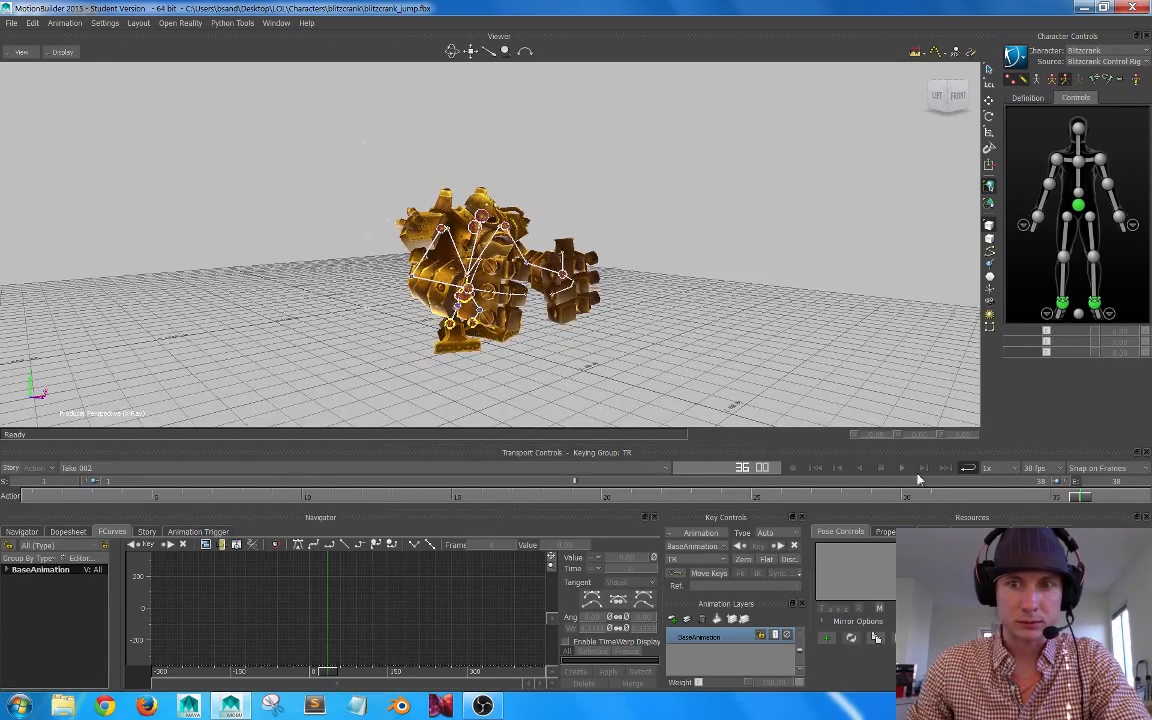
left_click(1043, 499)
left_click_drag(695, 476, 634, 486)
left_click_drag(486, 210, 360, 268, "alt")
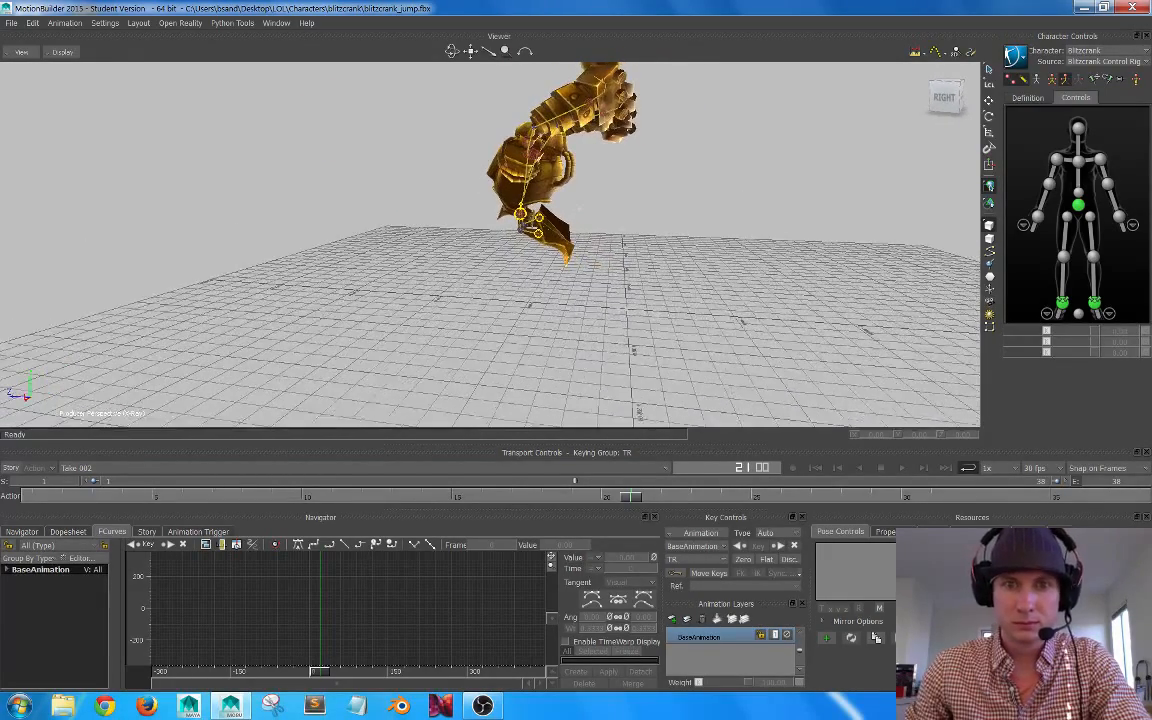
left_click_drag(635, 502, 660, 499)
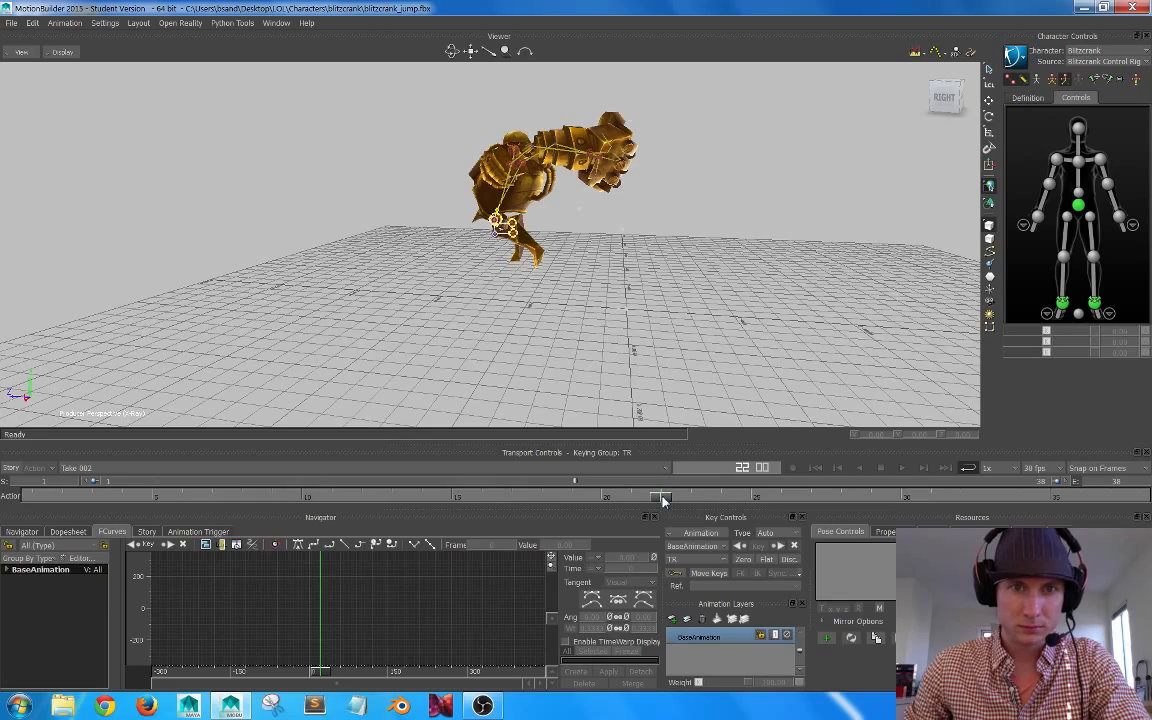
left_click_drag(585, 222, 622, 234, "alt")
left_click_drag(646, 497, 603, 494)
left_click_drag(675, 140, 590, 220, "alt")
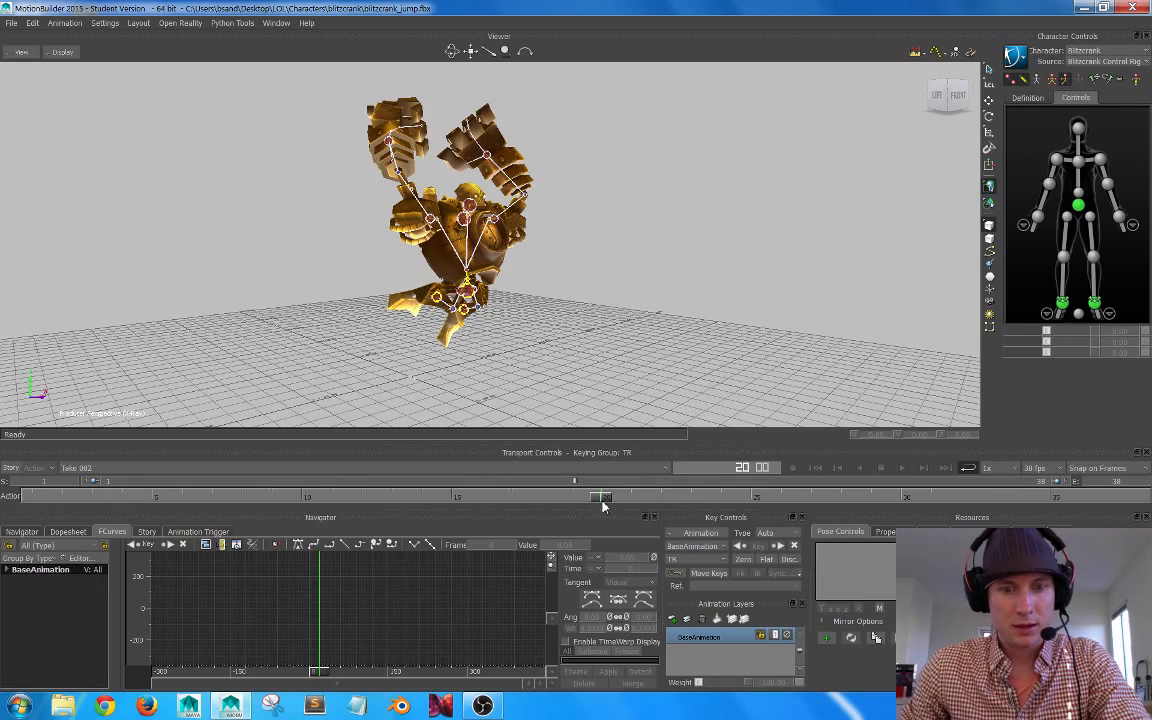
left_click_drag(604, 498, 33, 496)
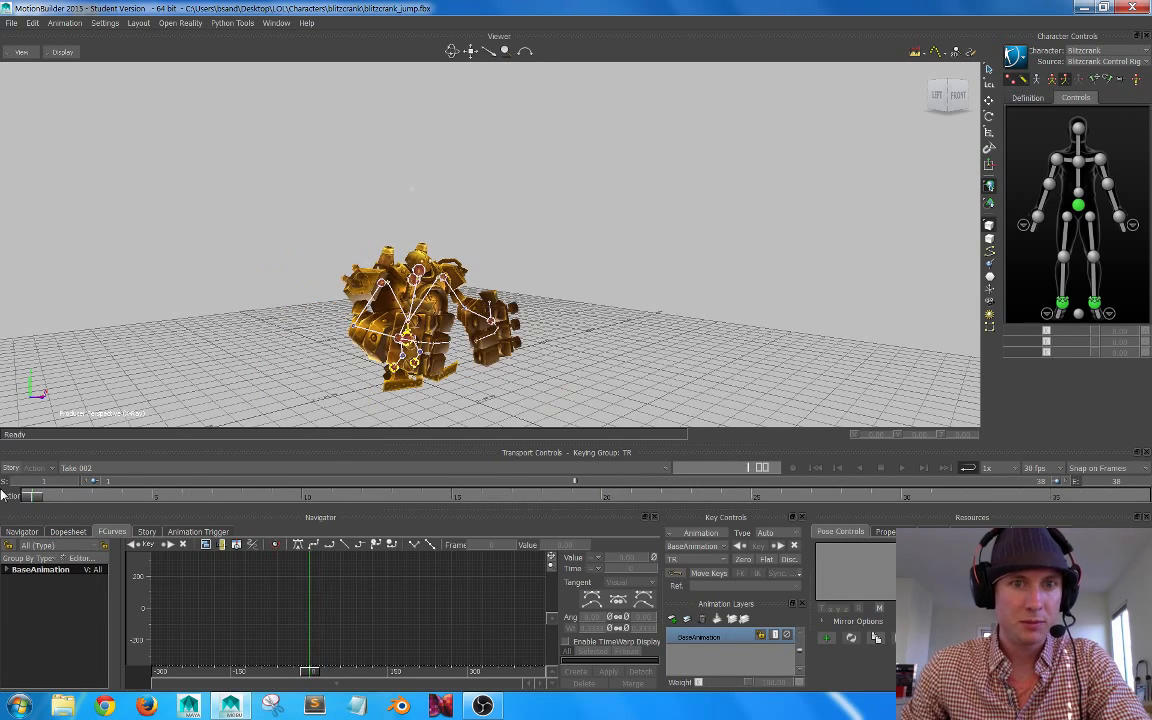
left_click_drag(645, 283, 651, 283, "alt")
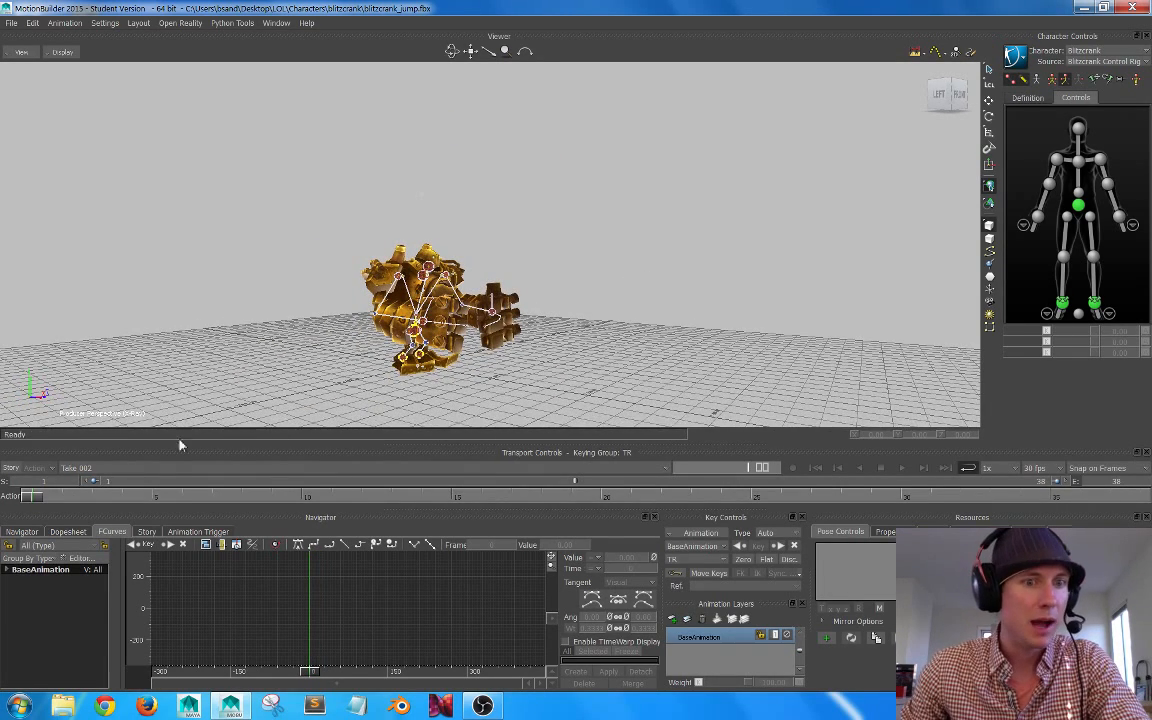
left_click_drag(33, 498, 420, 496)
left_click_drag(670, 289, 519, 310, "alt")
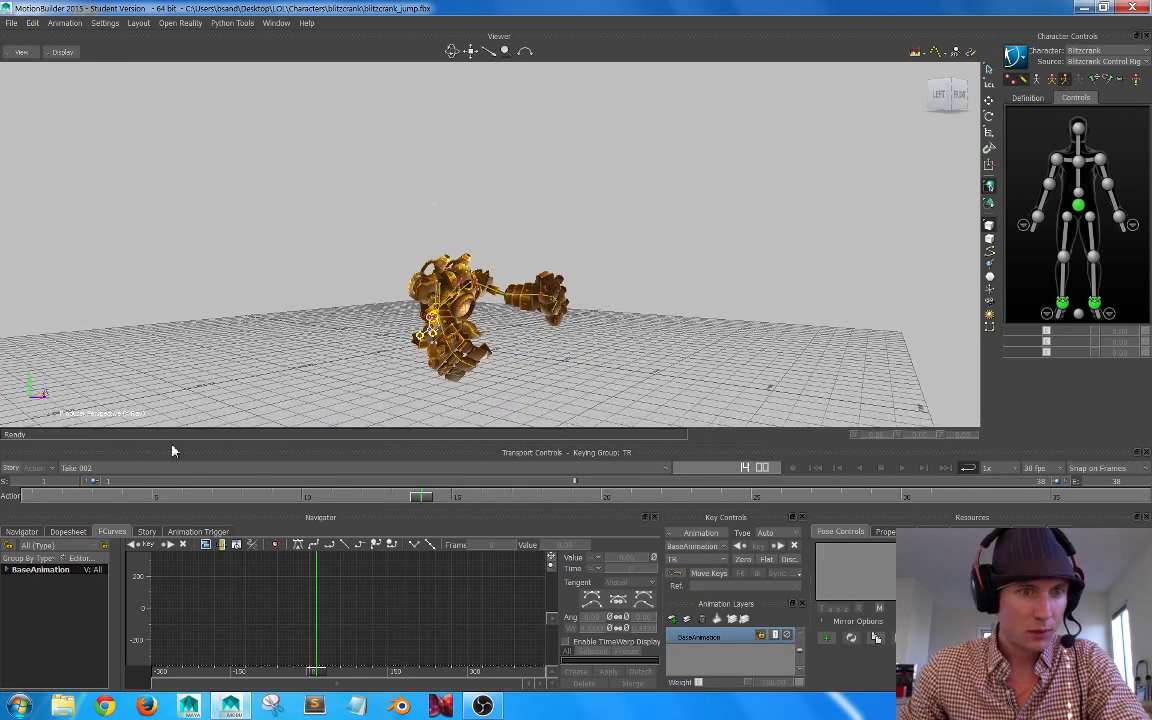
left_click_drag(420, 497, 874, 455)
middle_click_drag(789, 326, 750, 314, "alt")
Step: Select the hips effector and examine its full-body keys along the timeline, ending at frame 16
left_click(1078, 207)
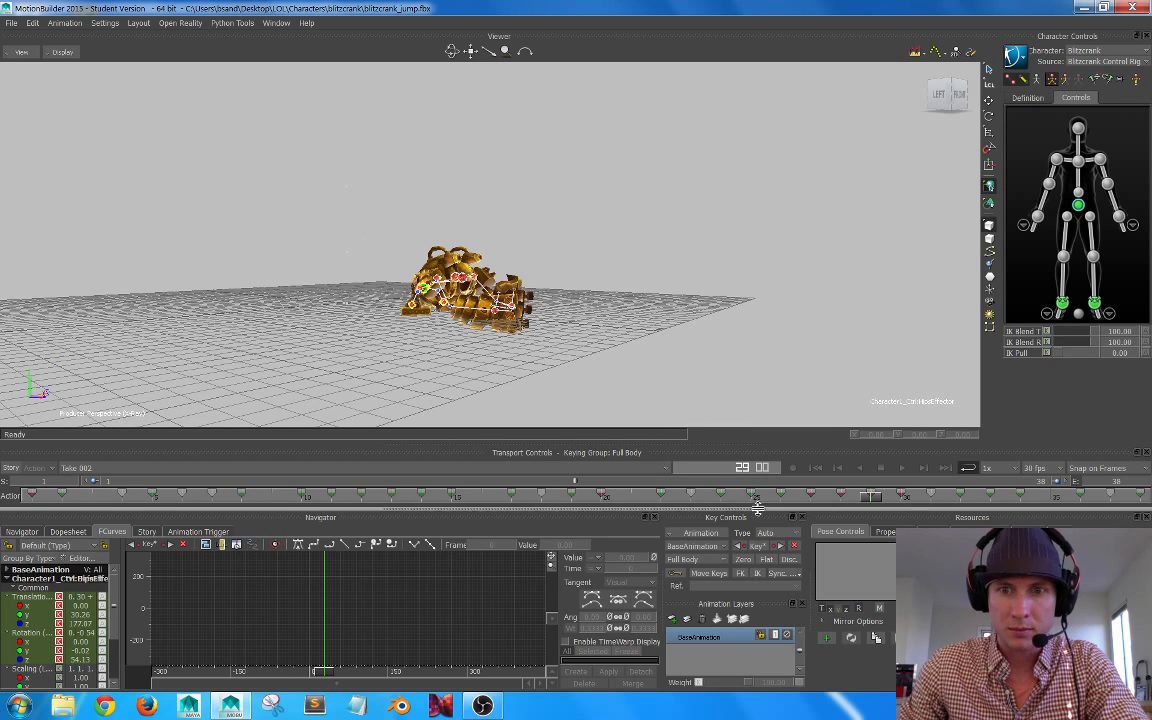
left_click(612, 483)
left_click_drag(612, 484, 663, 479)
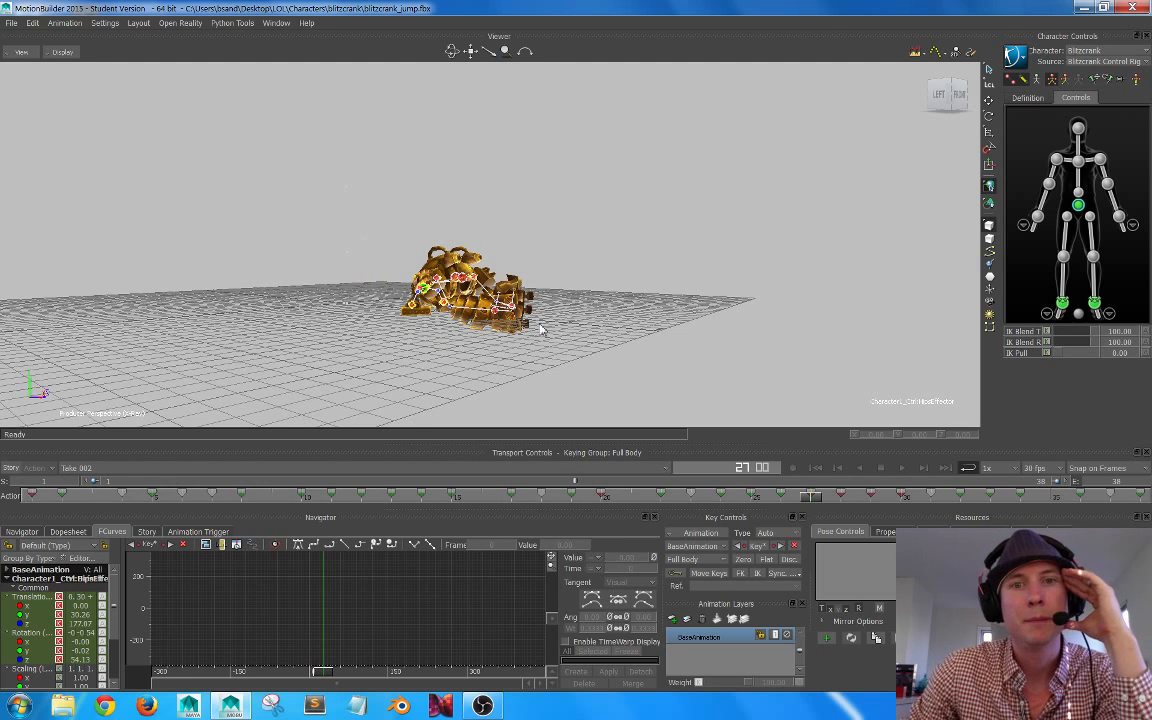
left_click(623, 252)
left_click(1080, 207)
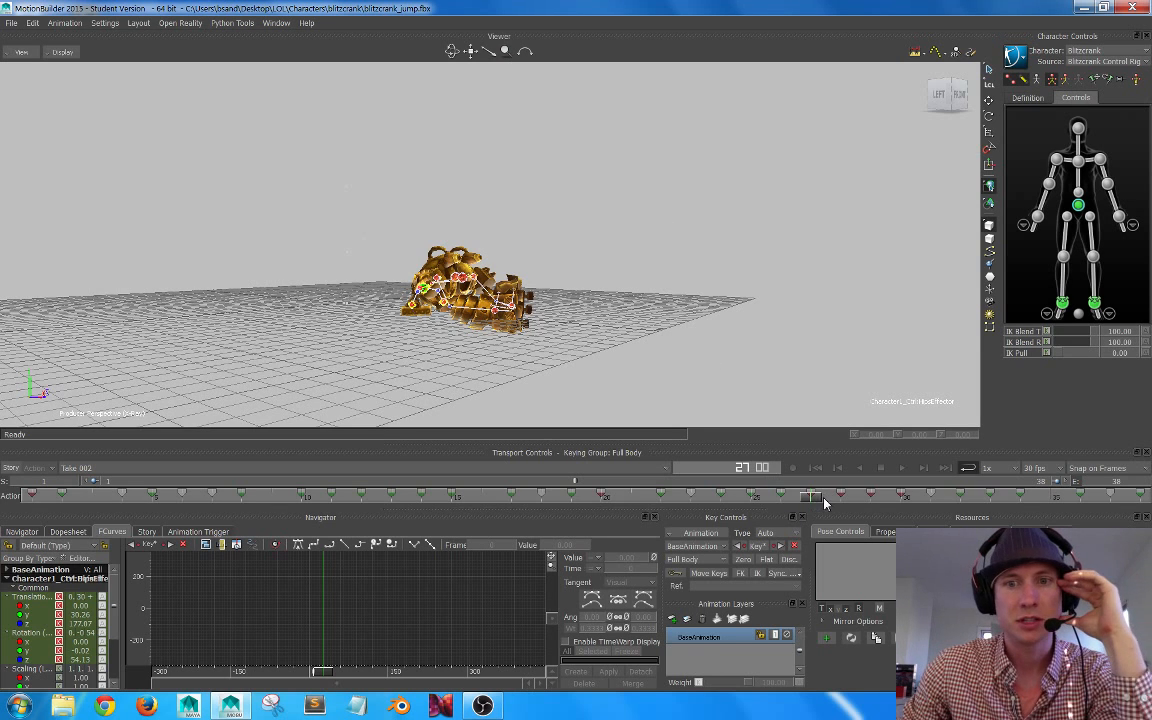
mouse_move(812, 496)
left_mouse_down()
mouse_move(244, 496)
mouse_move(713, 513)
mouse_move(629, 500)
mouse_move(239, 497)
mouse_move(287, 510)
mouse_move(301, 500)
mouse_move(478, 506)
left_mouse_up()
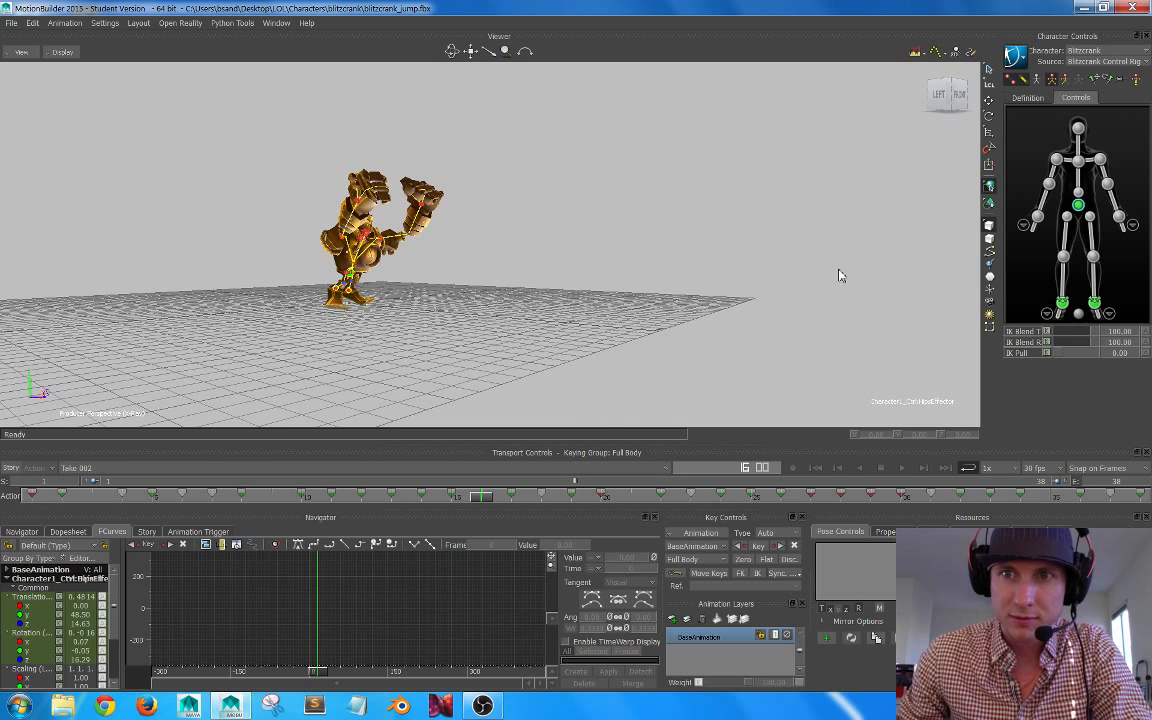
Step: Select the chest effector, display its translation curves fitted to the graph, and check the pose at frame 15
left_click(1127, 225)
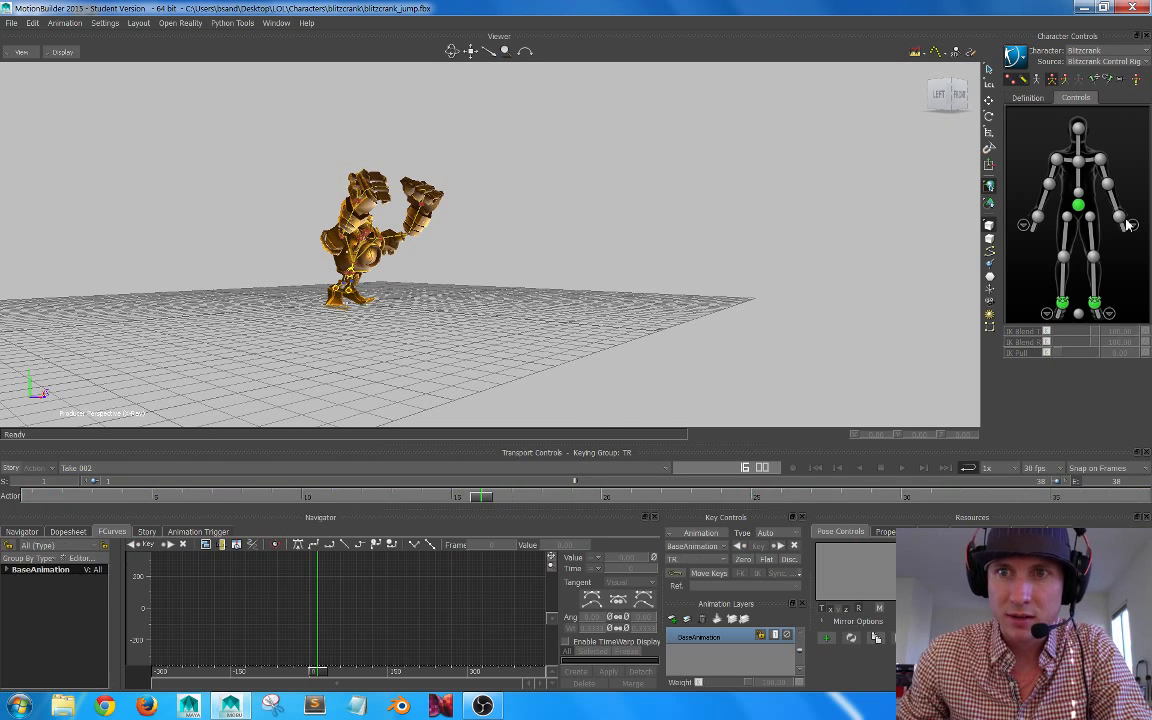
left_click(1079, 161)
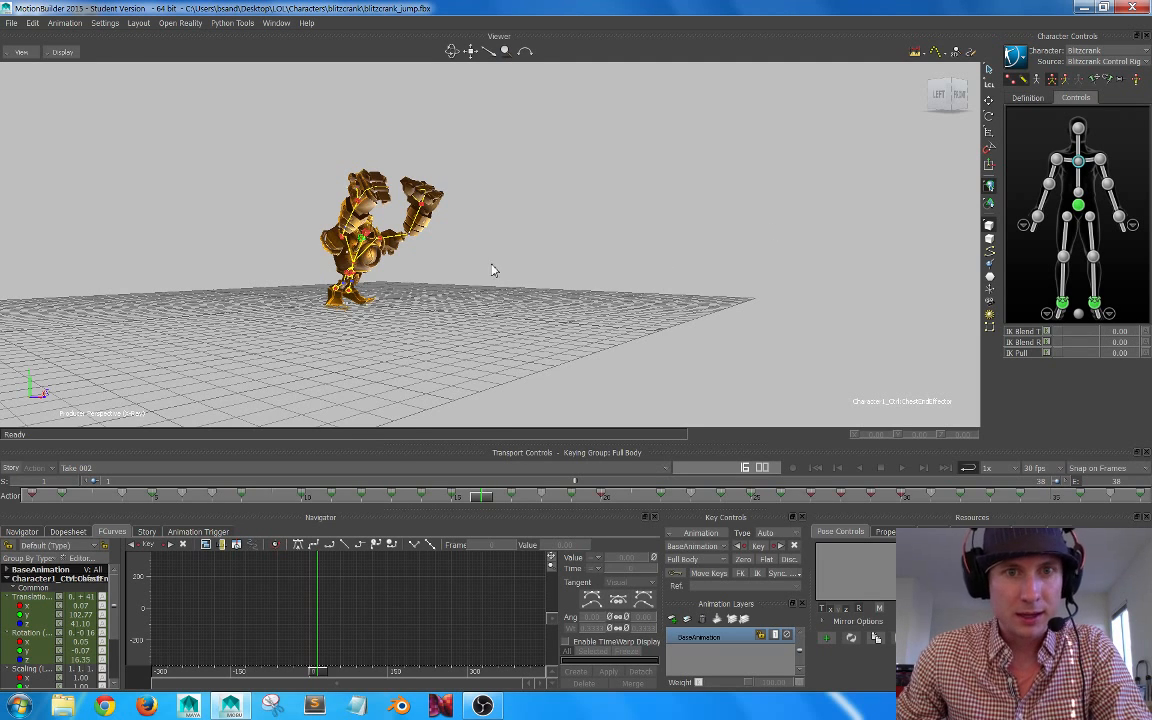
middle_click_drag(492, 269, 527, 260, "alt")
right_click_drag(527, 260, 556, 274, "alt")
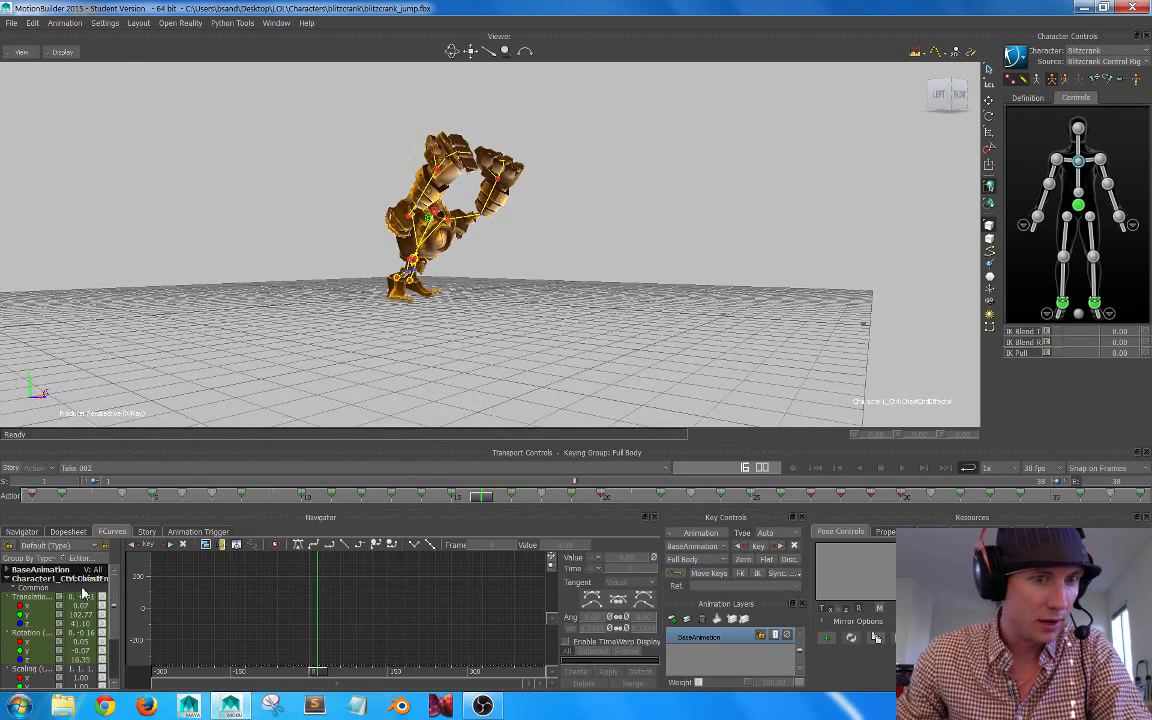
left_click(14, 597)
key("a")
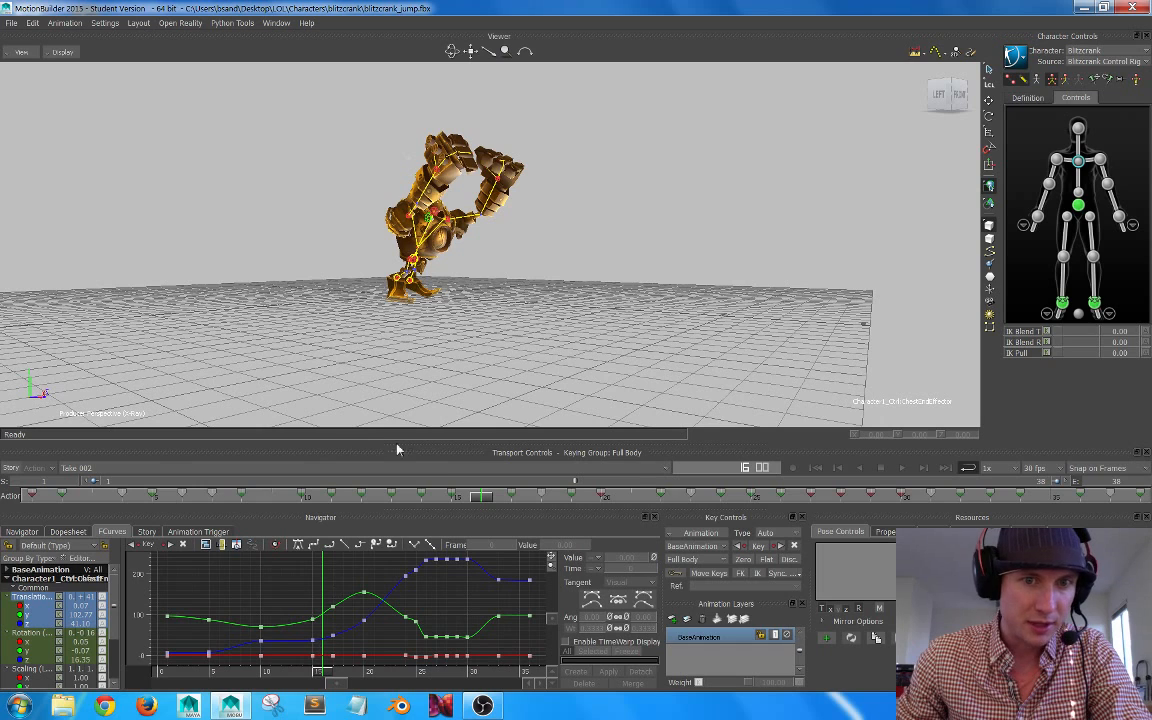
left_click_drag(474, 503, 445, 508)
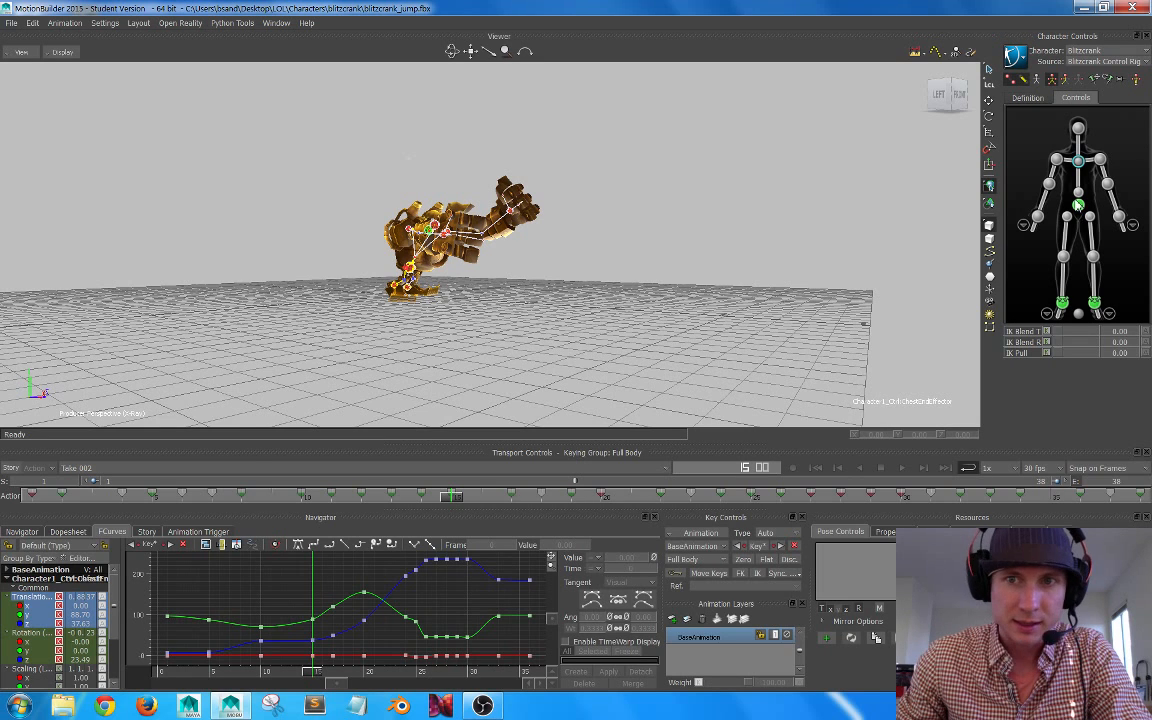
Step: Select the right upper arm, display its rotation curves fitted to the graph, and check the pose at frame 13
left_click(1049, 183)
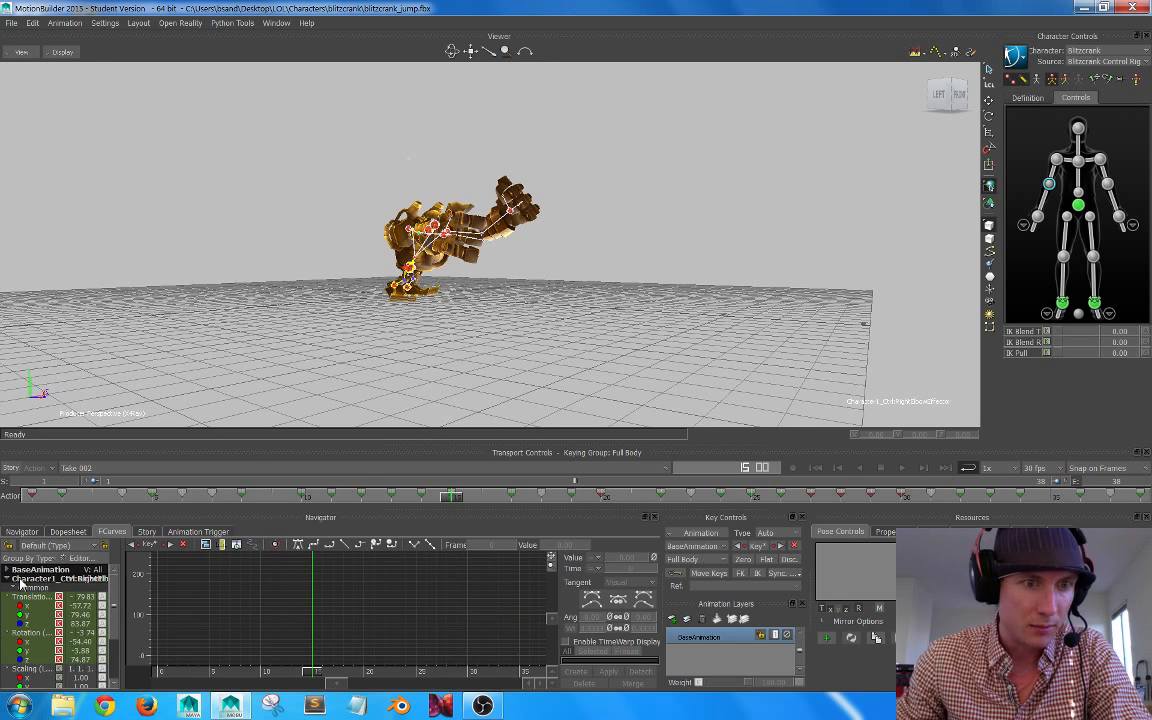
left_click(1055, 174)
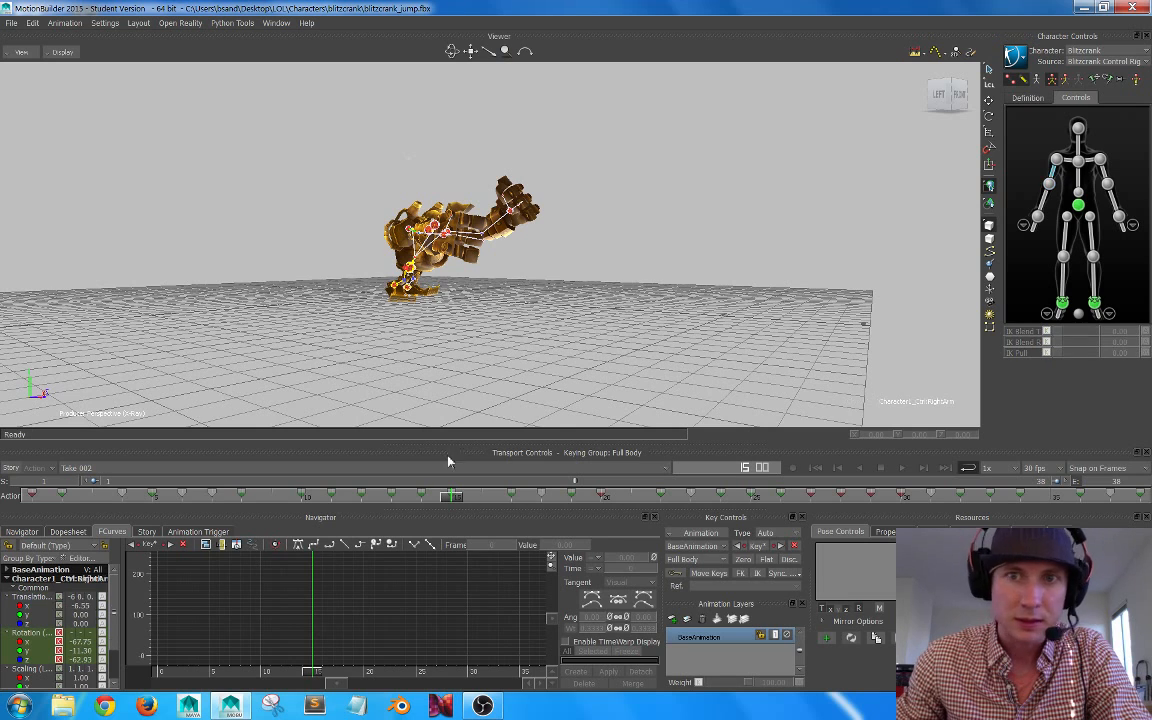
left_click(30, 633)
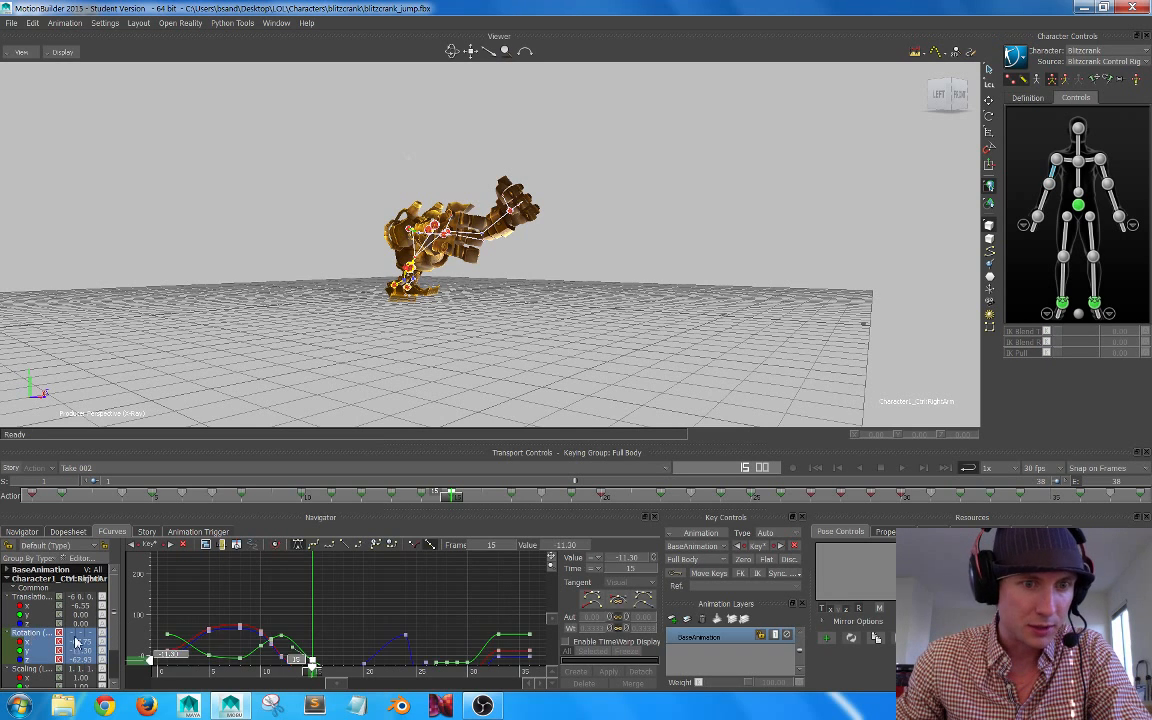
key("a")
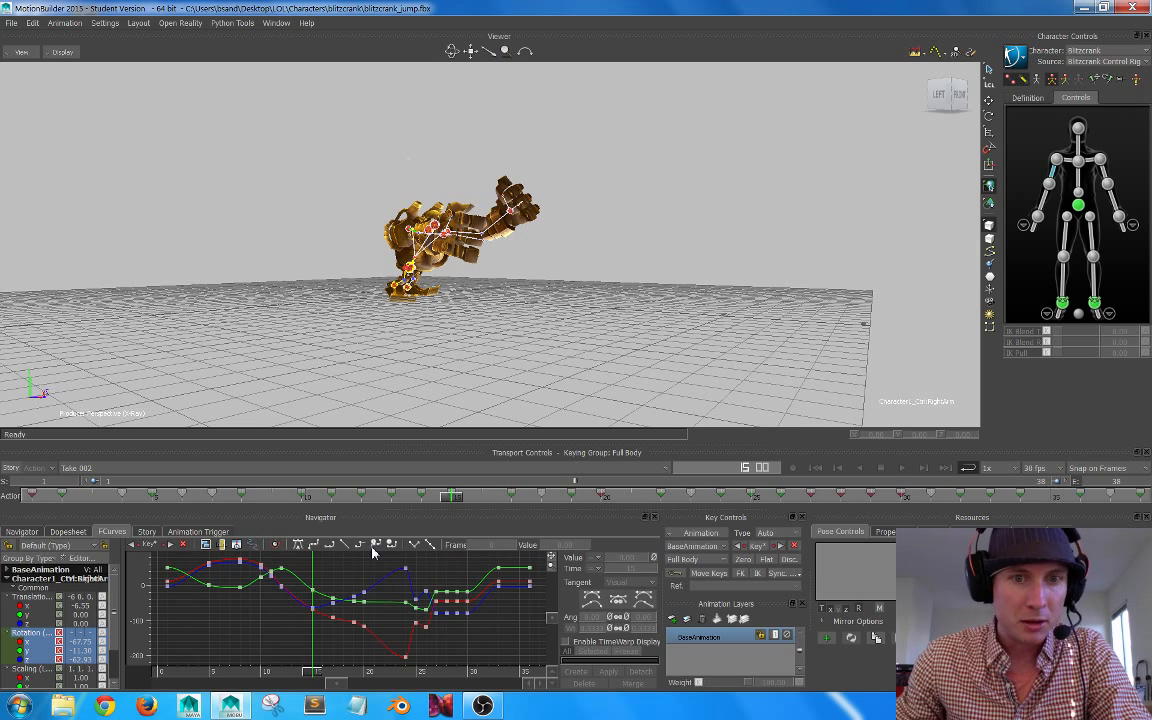
left_click_drag(455, 498, 390, 503)
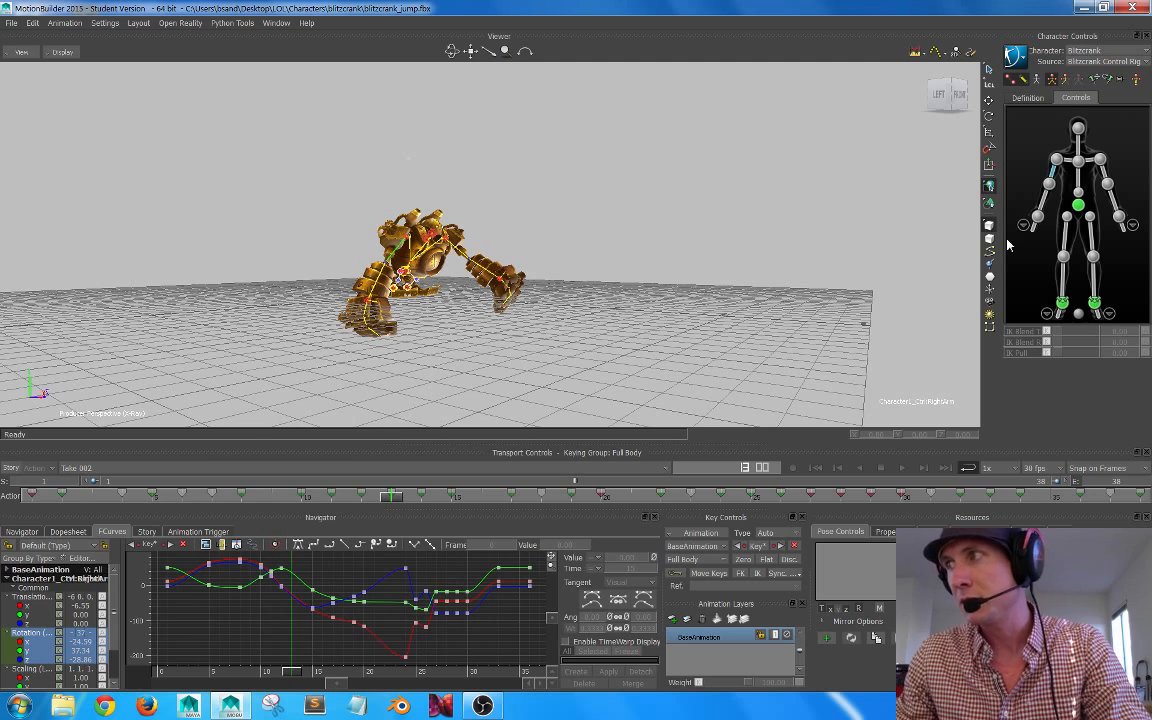
Step: Select the hips effector and create Take 003 as a new take with the data copied from Take 002
left_click(1079, 205)
left_click(82, 468)
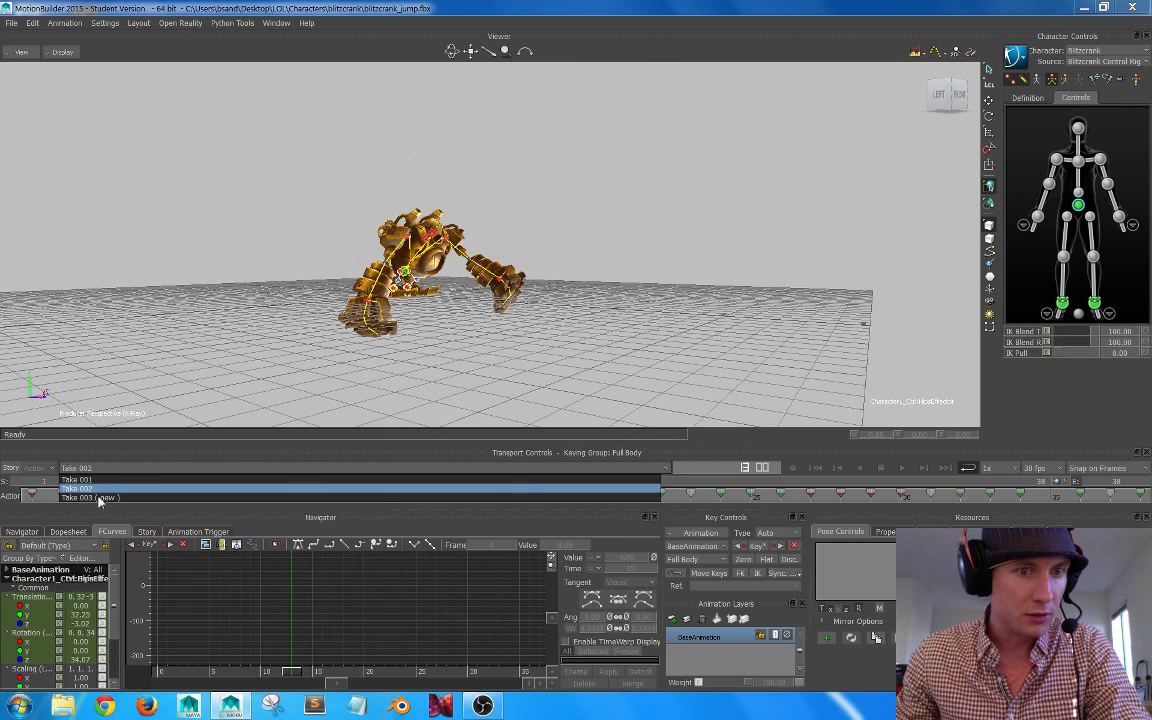
left_click(92, 498)
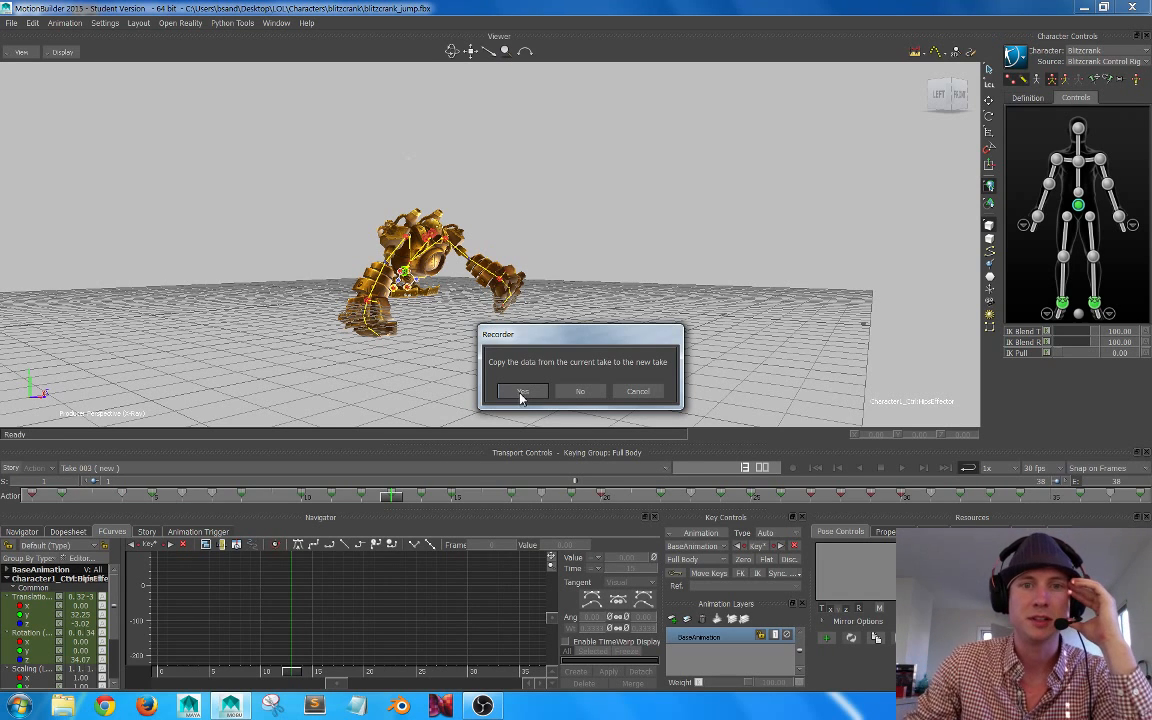
left_click(521, 392)
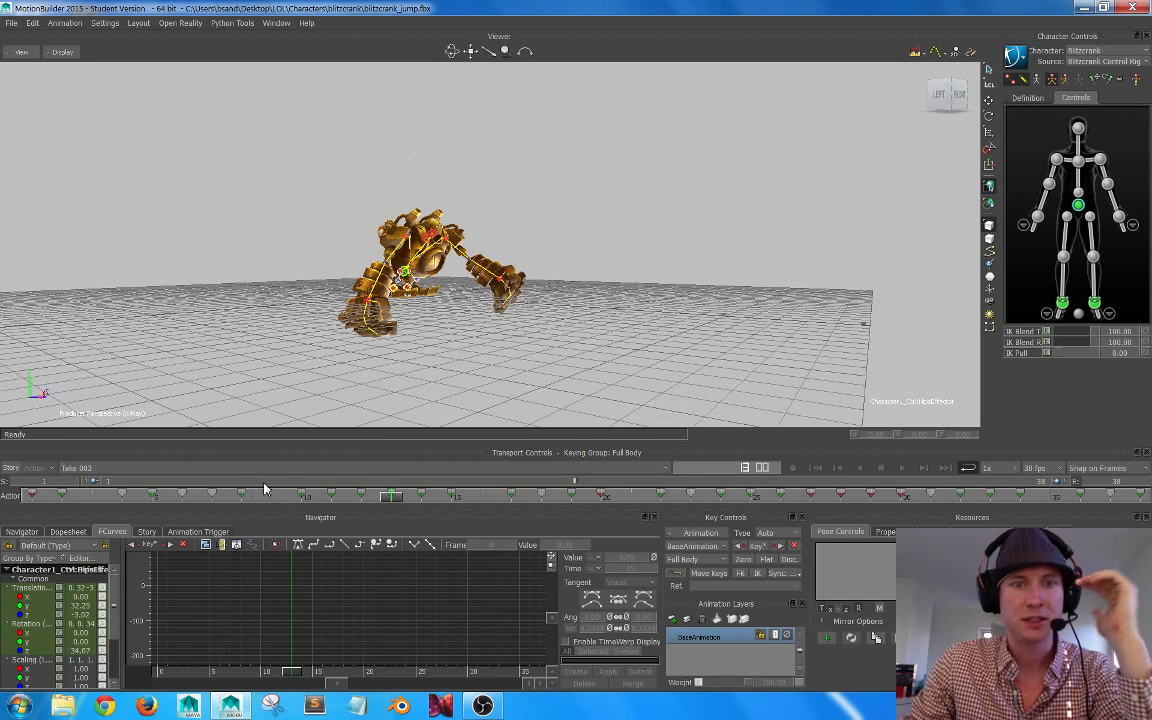
Step: Plot all properties of Take 003 on frames at 30 FPS, with the Unroll rotation filter and Constant Key Reducer
left_click_drag(373, 496, 3, 492)
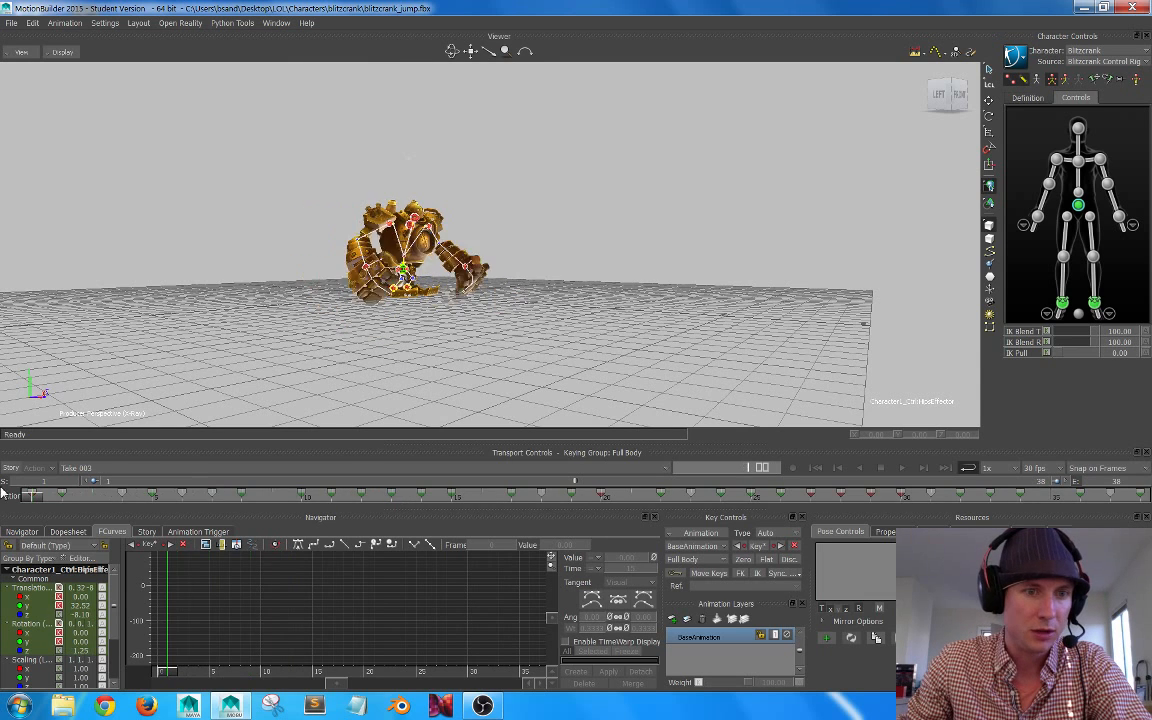
left_click(118, 468)
left_click(240, 613)
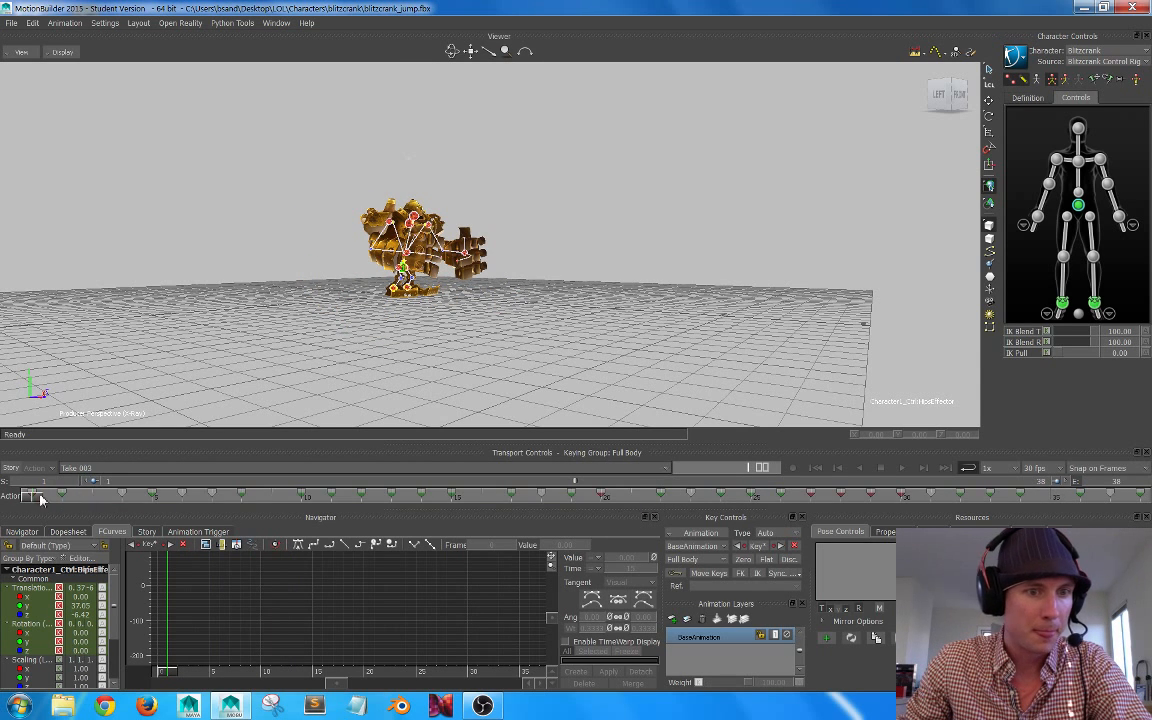
left_click_drag(31, 495, 481, 494)
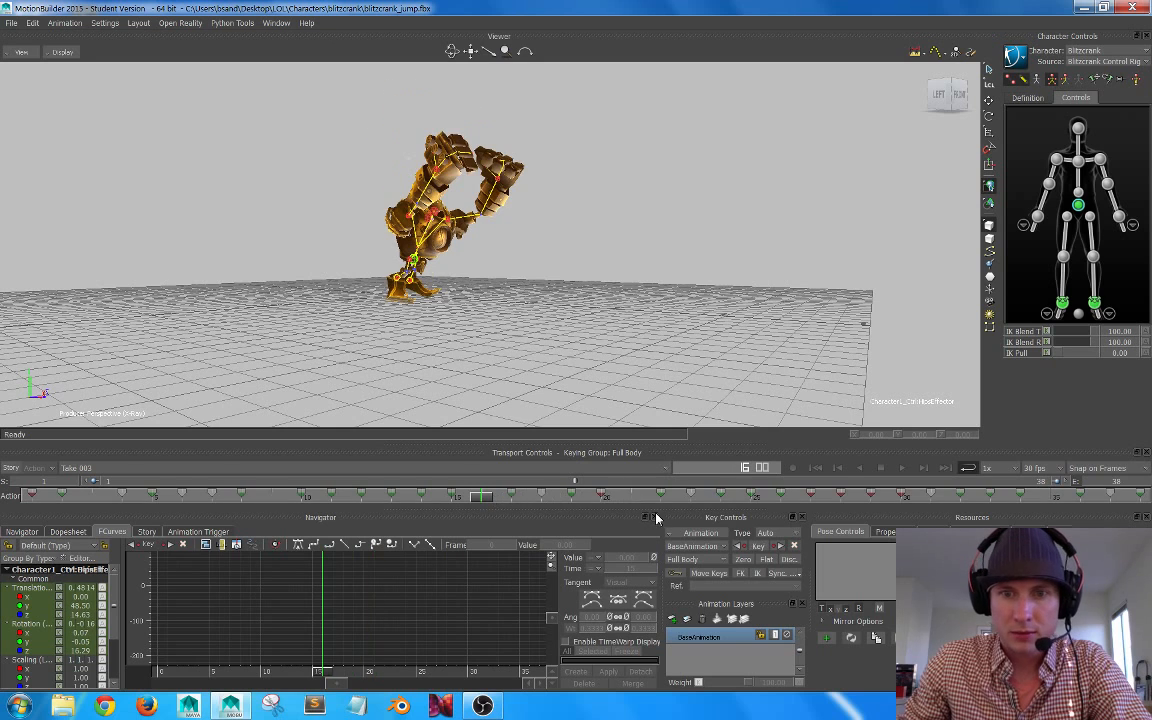
left_click(701, 533)
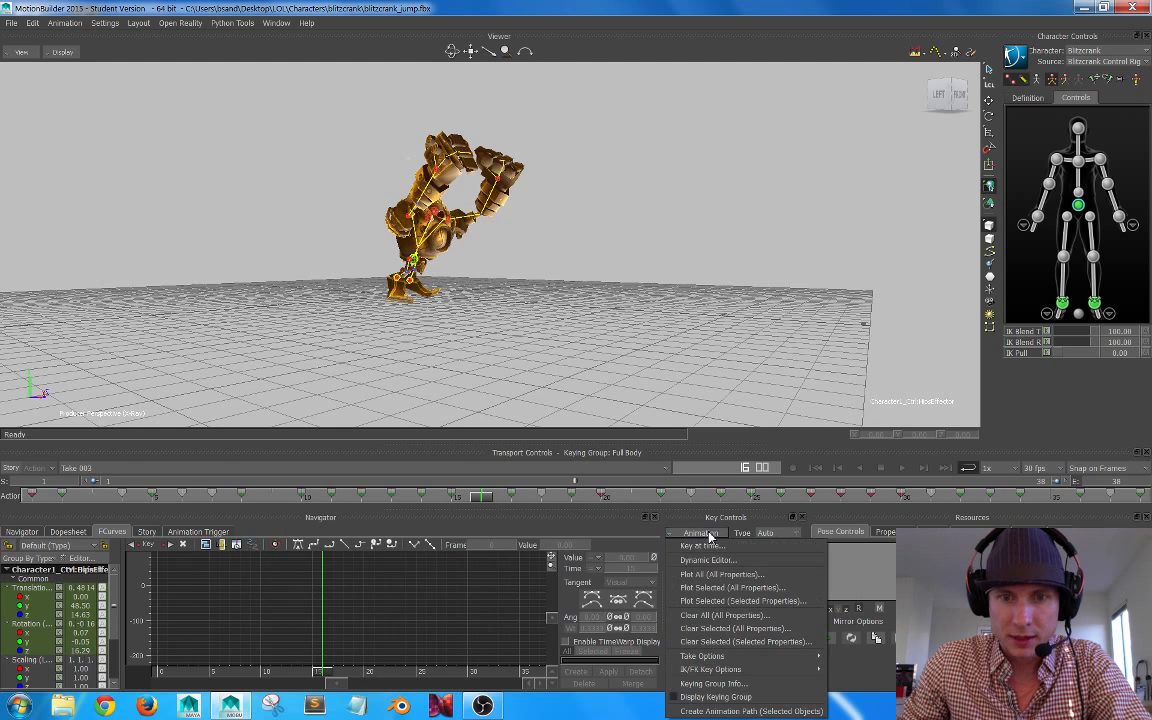
left_click(732, 578)
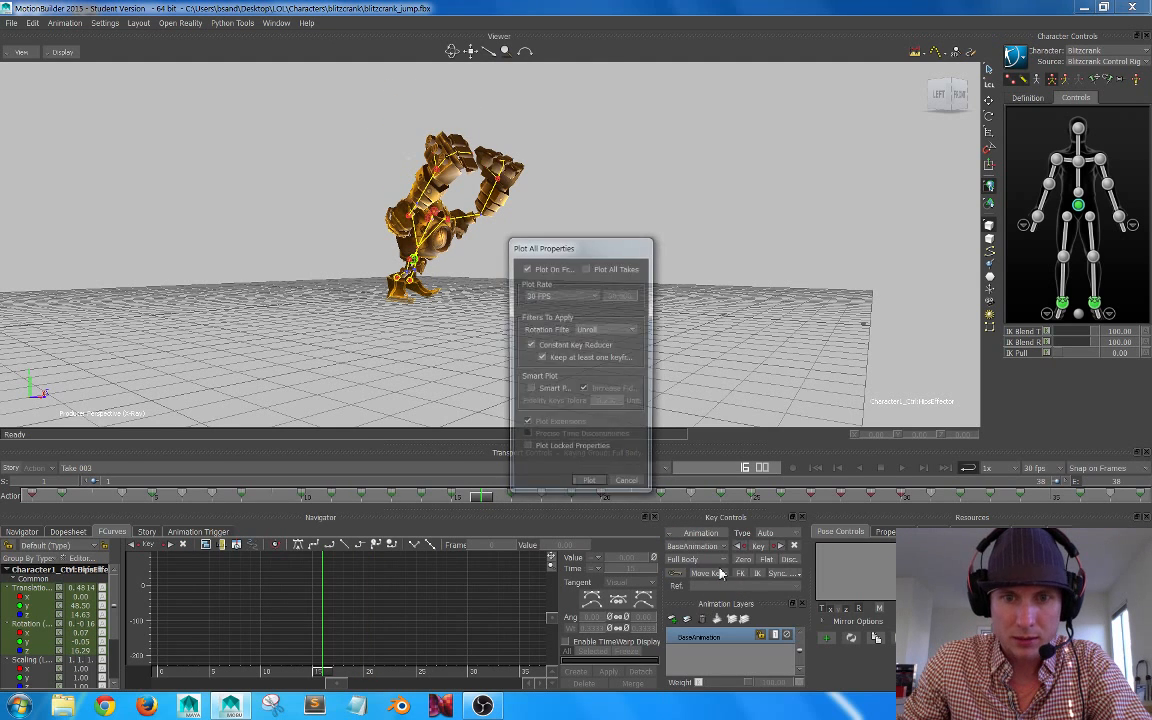
left_click(590, 484)
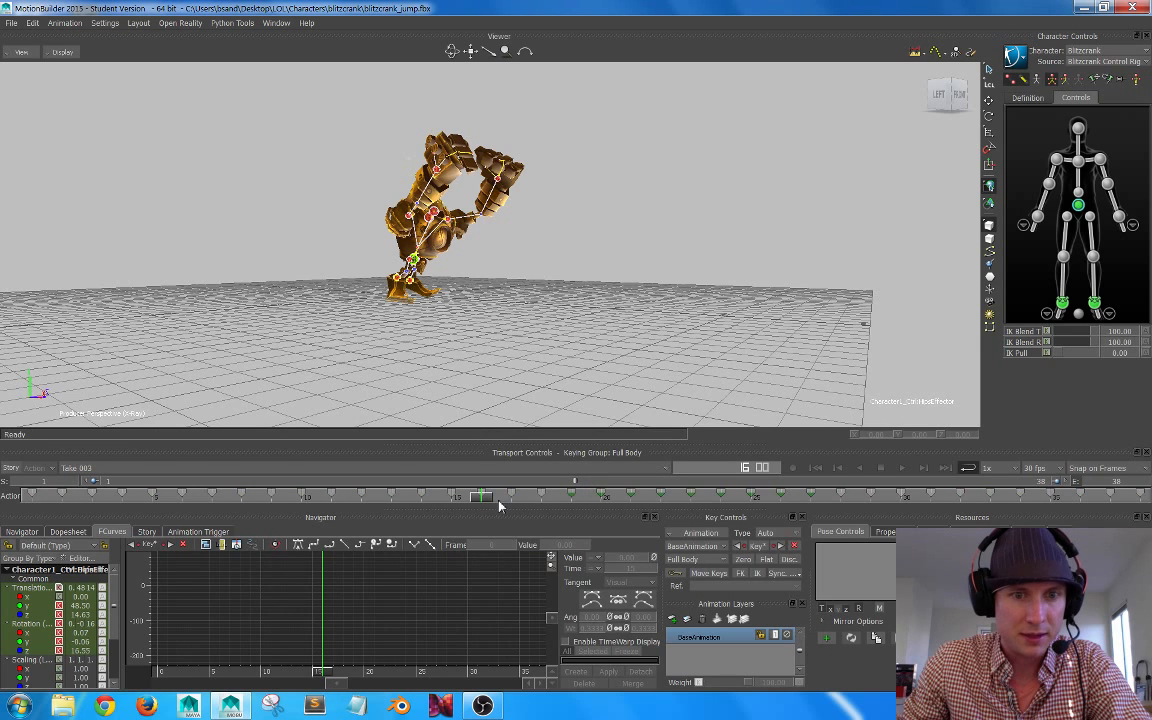
Step: Return to frame 1 of Take 003 and display the hips effector's translation curves fitted to the graph
left_click_drag(482, 500, 24, 512)
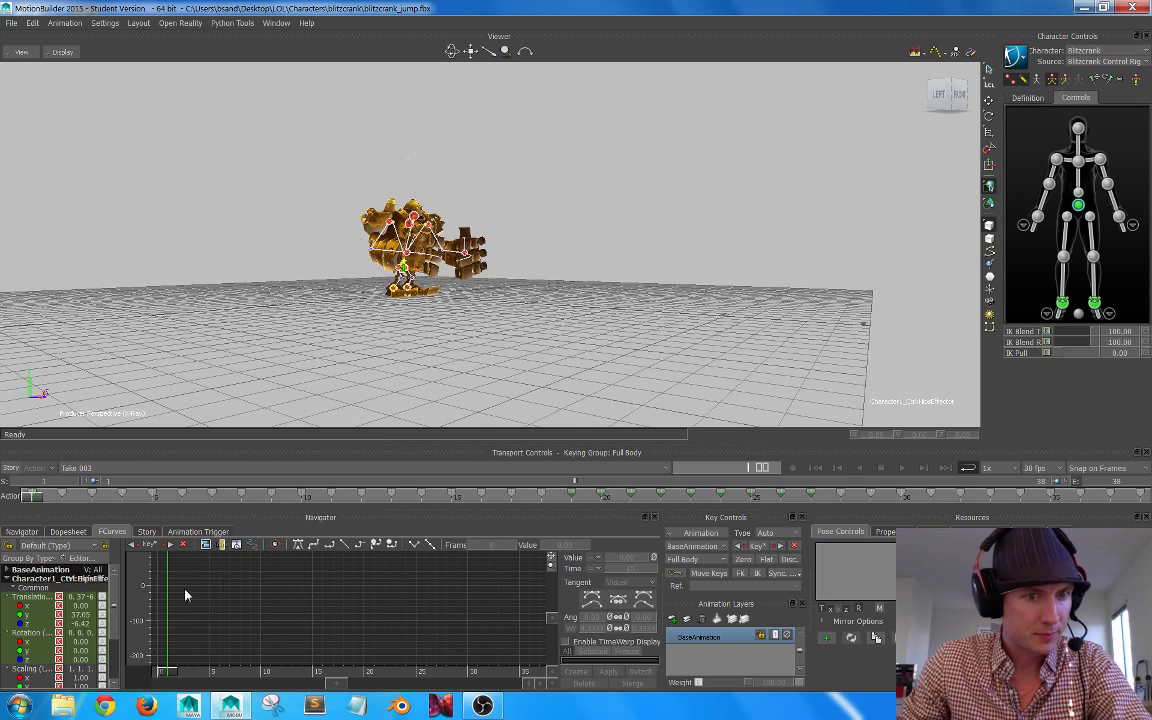
left_click(57, 598)
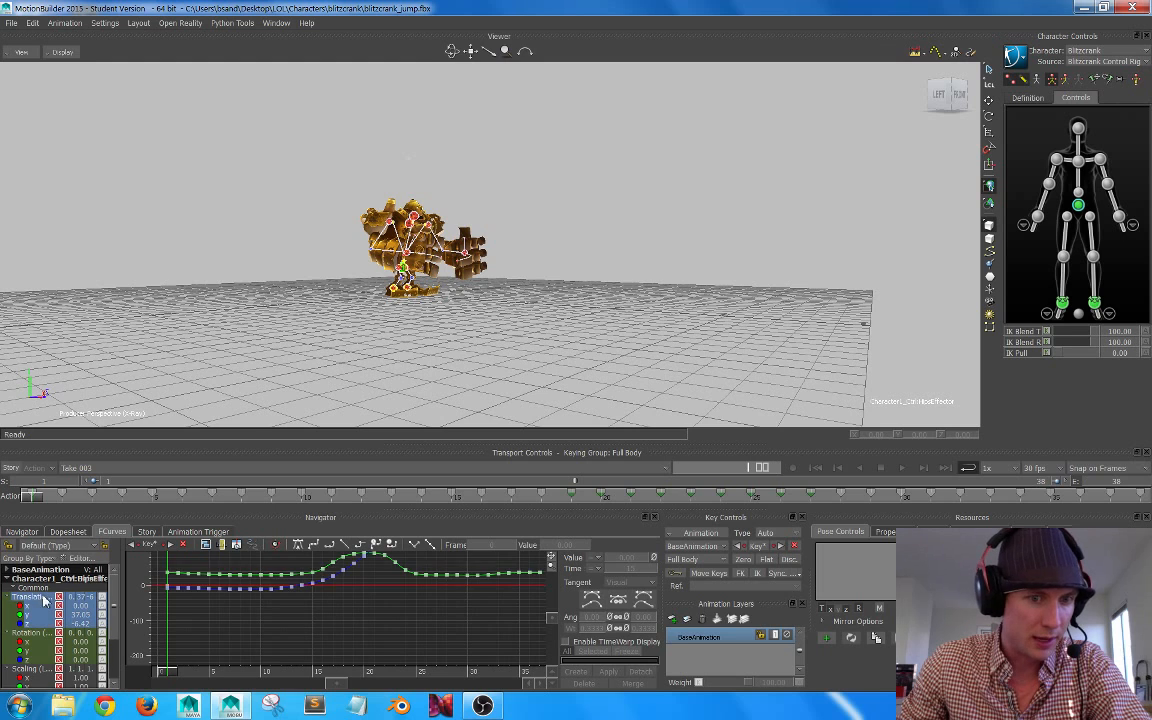
key("a")
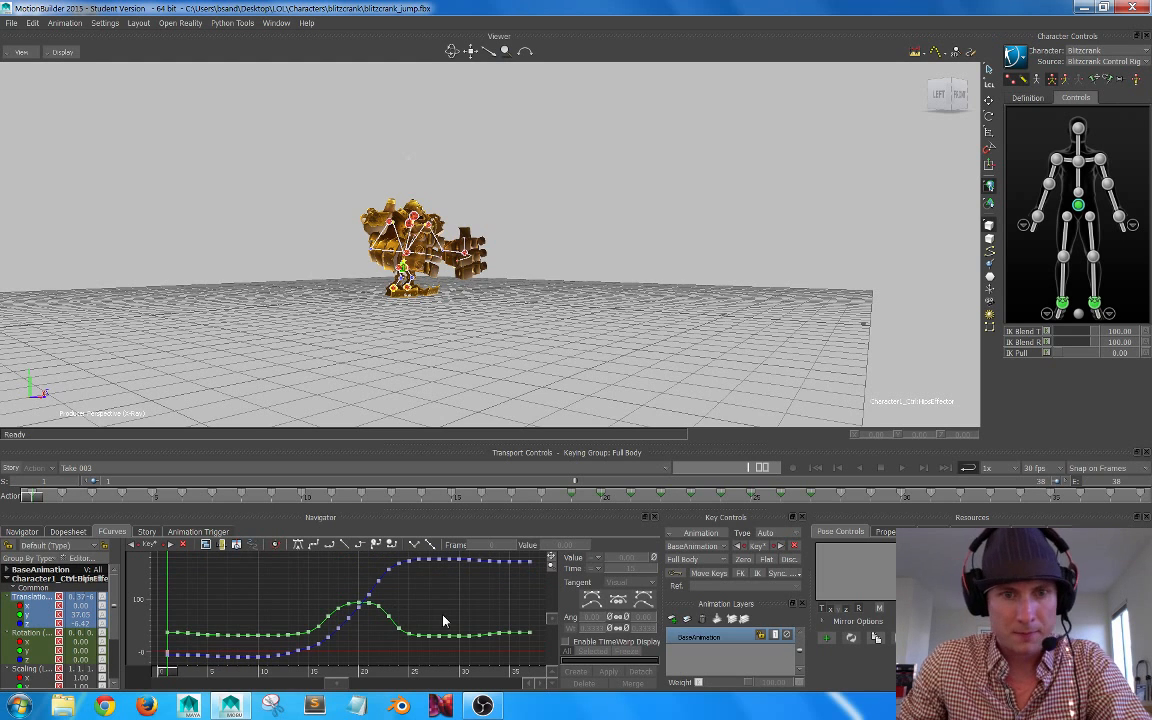
right_click_drag(443, 616, 411, 574, "alt")
middle_click_drag(411, 574, 407, 583, "alt")
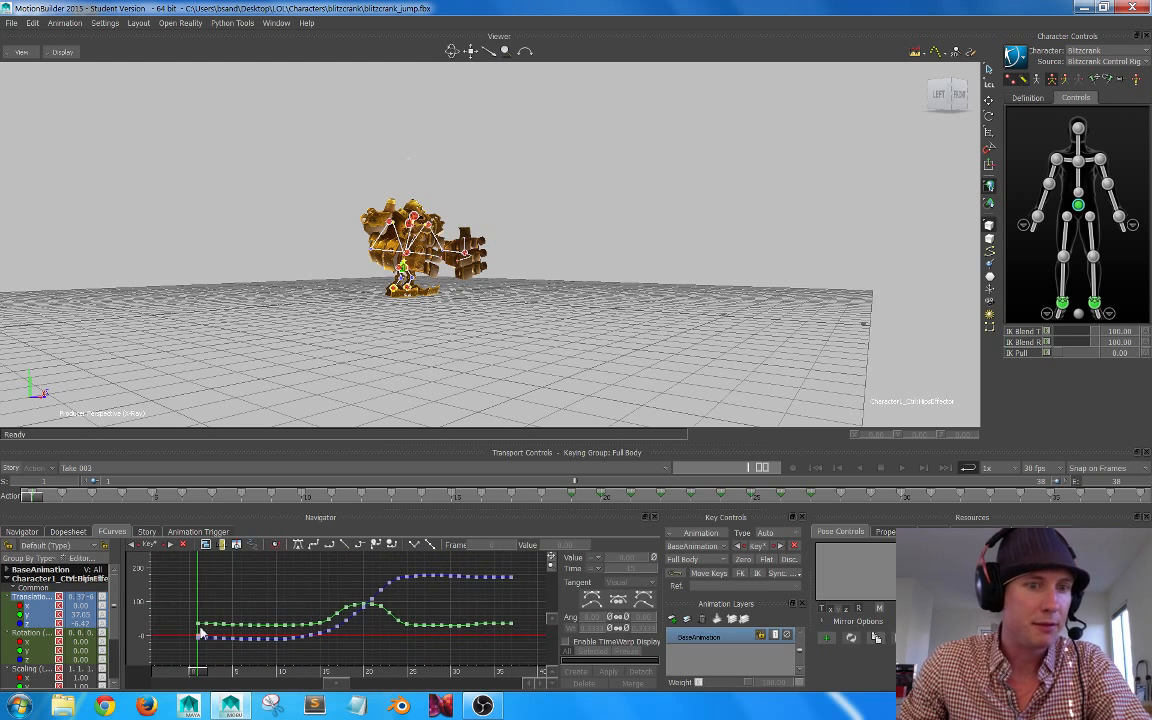
Step: Display the hips effector's rotation curves fitted to the graph and examine the keys on every frame
left_click(32, 633)
key("a")
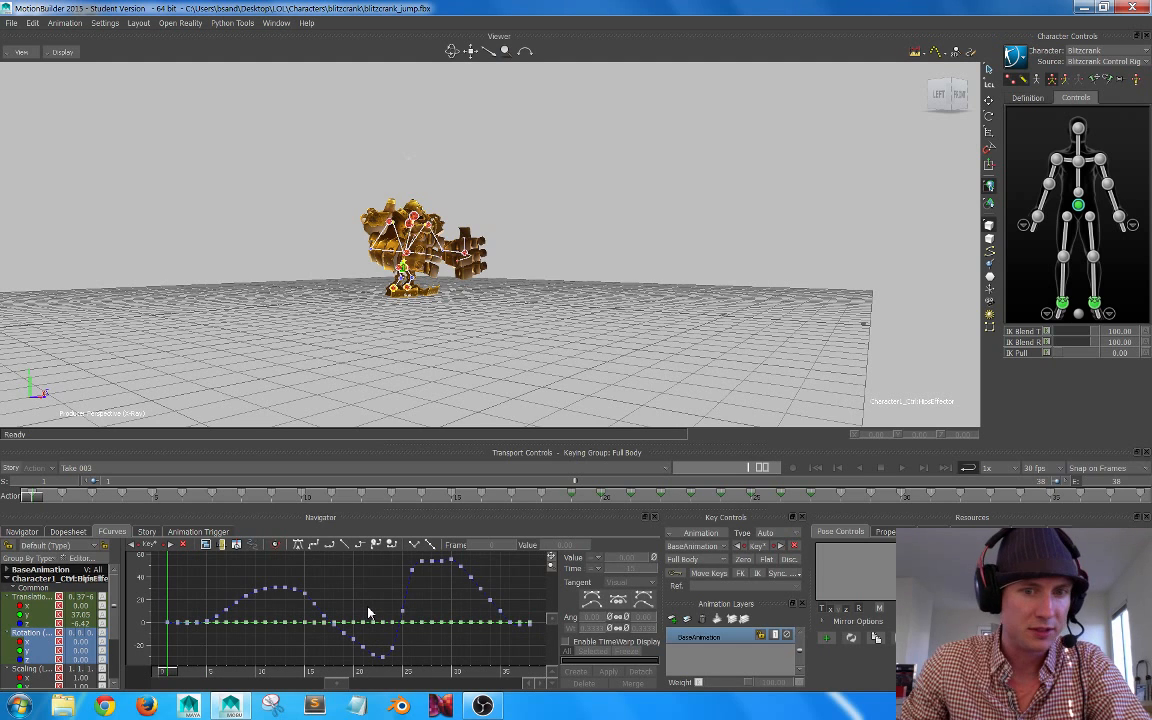
right_click_drag(420, 620, 412, 613, "alt")
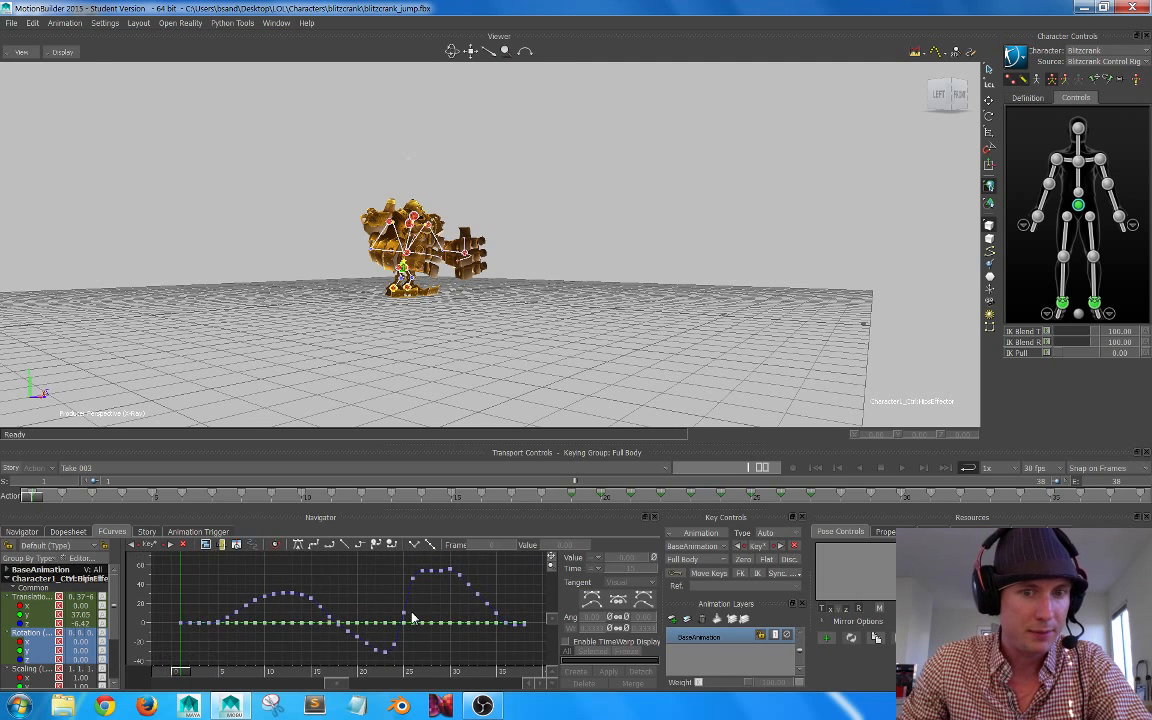
mouse_move(412, 611)
middle_mouse_down("alt")
mouse_move(414, 601)
mouse_move(419, 621)
middle_mouse_up("alt")
right_click_drag(419, 621, 418, 614, "alt")
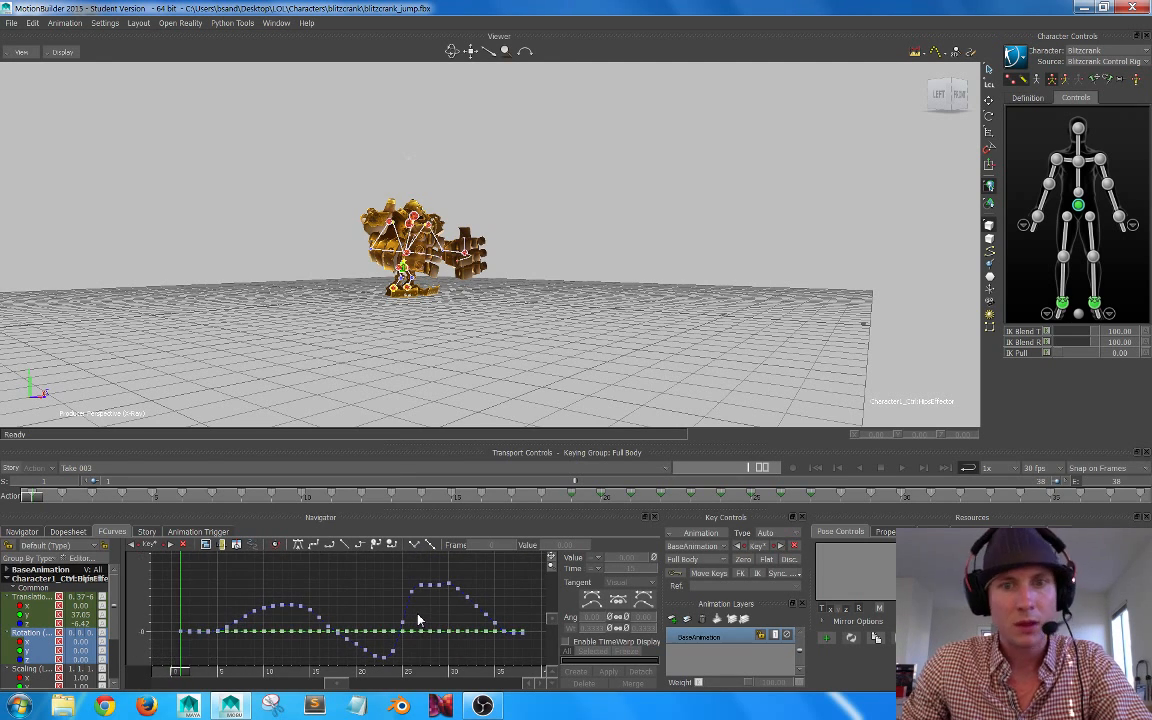
Step: Review the baked jump along the timeline, checking the poses at frames 23, 35 and 34
left_click_drag(28, 497, 706, 455)
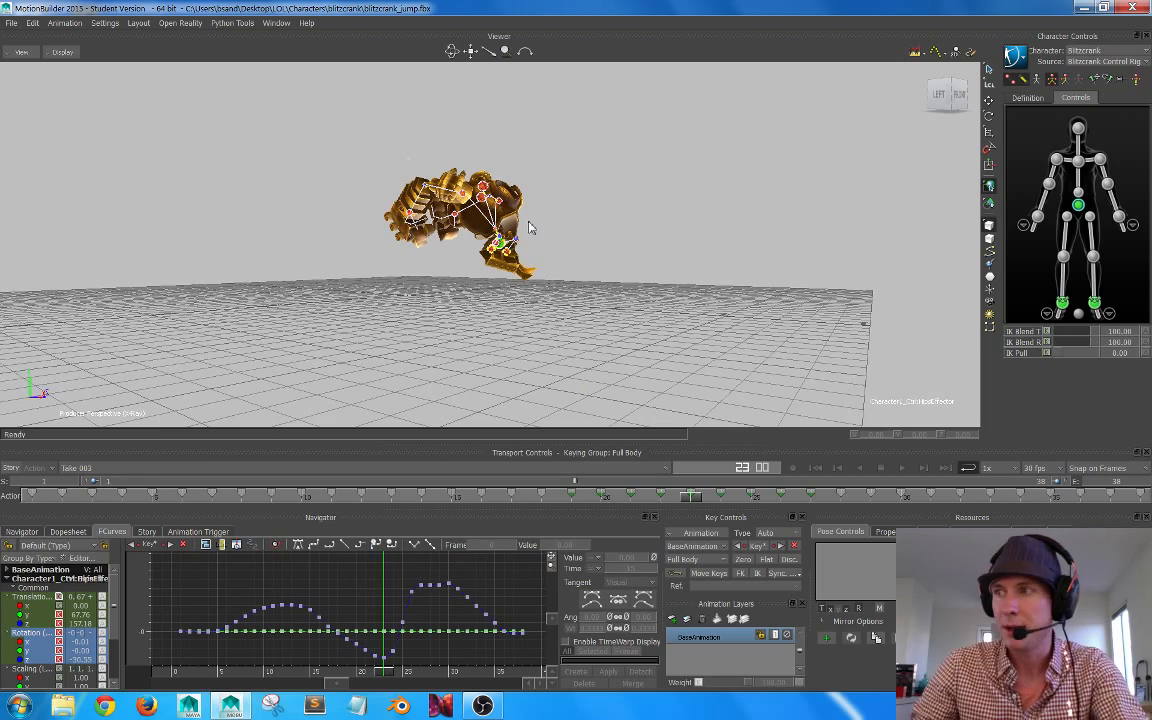
right_click_drag(501, 247, 558, 278, "alt")
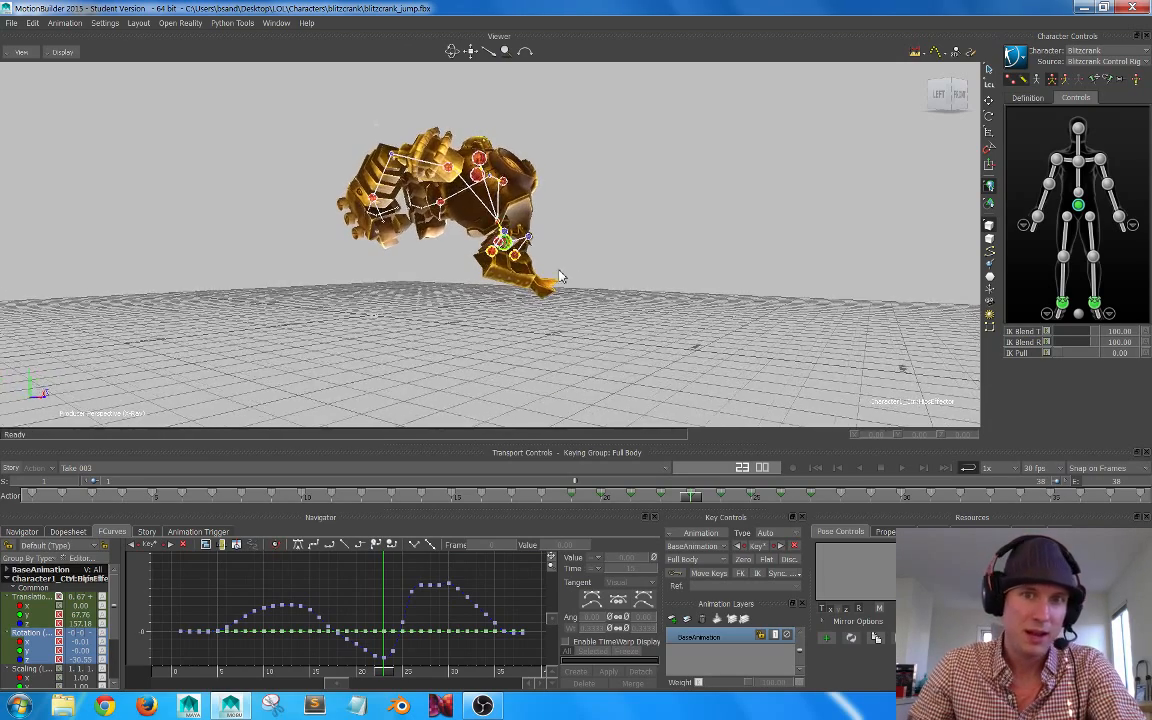
left_click_drag(558, 278, 614, 280, "alt")
right_click_drag(615, 279, 615, 271, "alt")
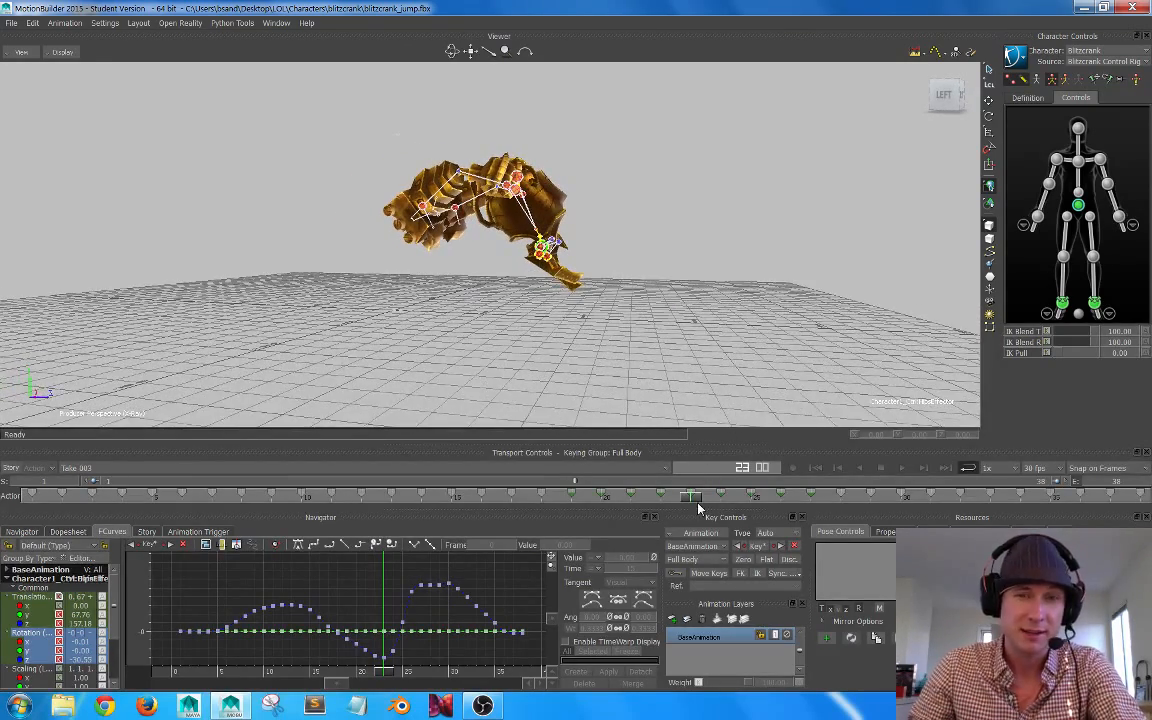
mouse_move(690, 495)
left_mouse_down()
mouse_move(540, 499)
mouse_move(699, 500)
mouse_move(290, 495)
mouse_move(605, 497)
mouse_move(768, 469)
mouse_move(1032, 455)
mouse_move(517, 455)
mouse_move(1039, 450)
left_mouse_up()
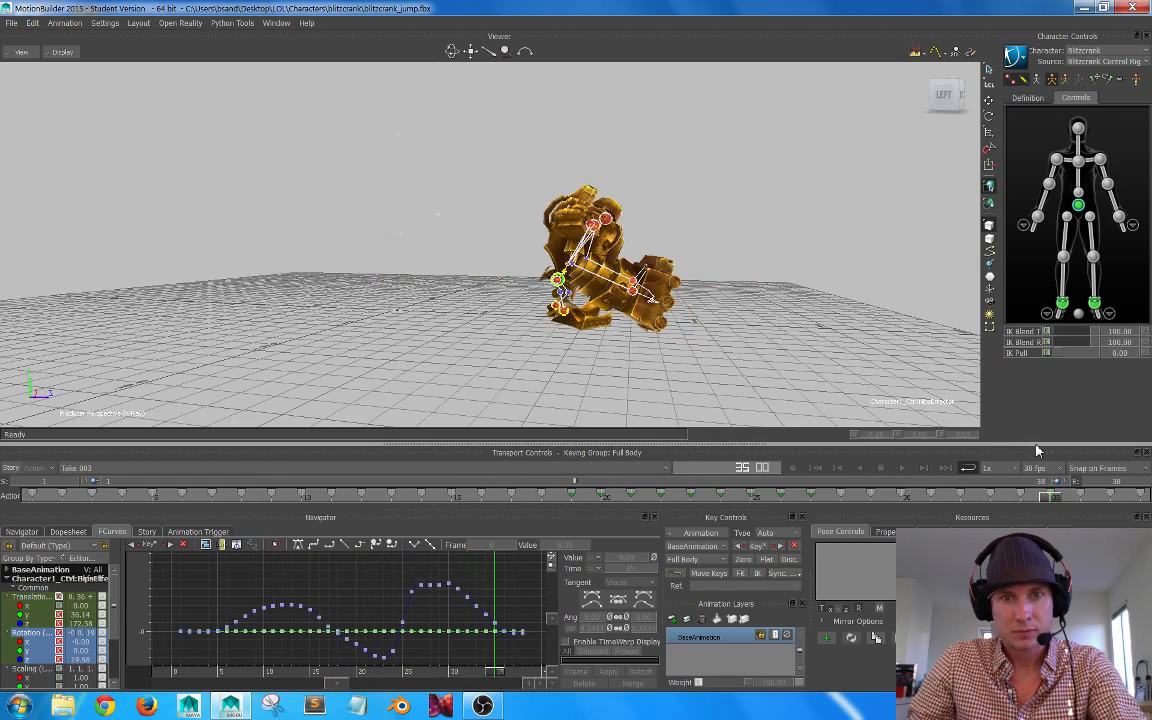
middle_click_drag(797, 302, 676, 302, "alt")
left_click_drag(675, 302, 668, 309, "alt")
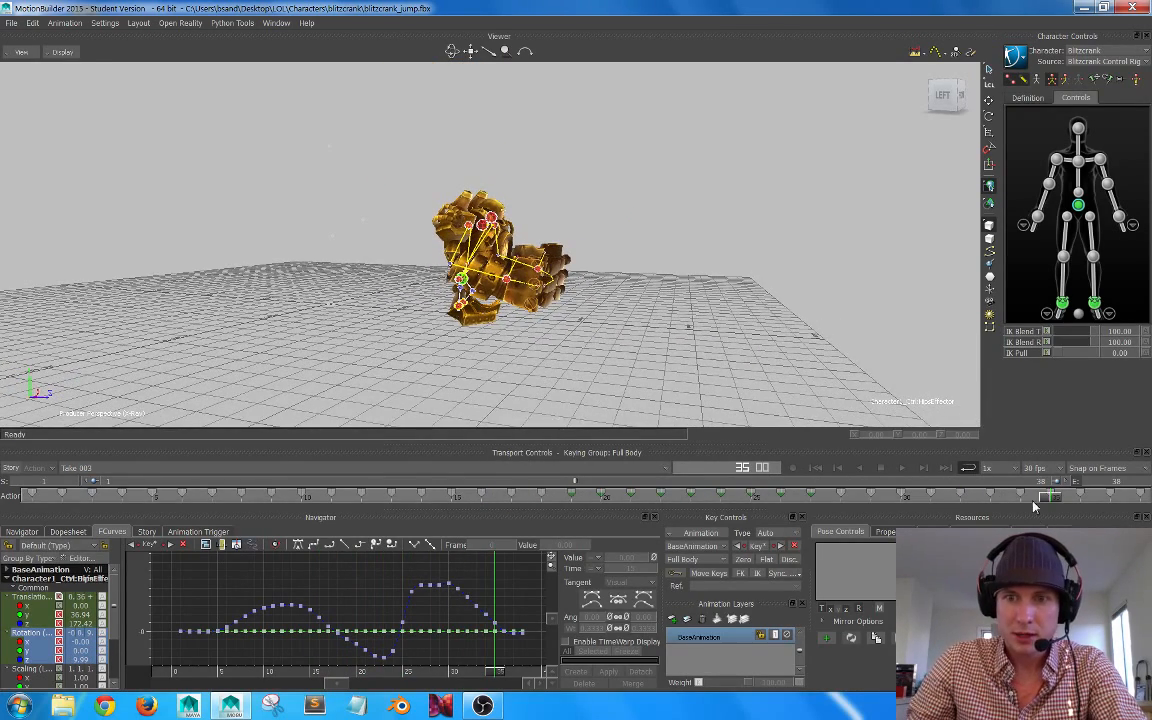
left_click_drag(1052, 501, 1019, 480)
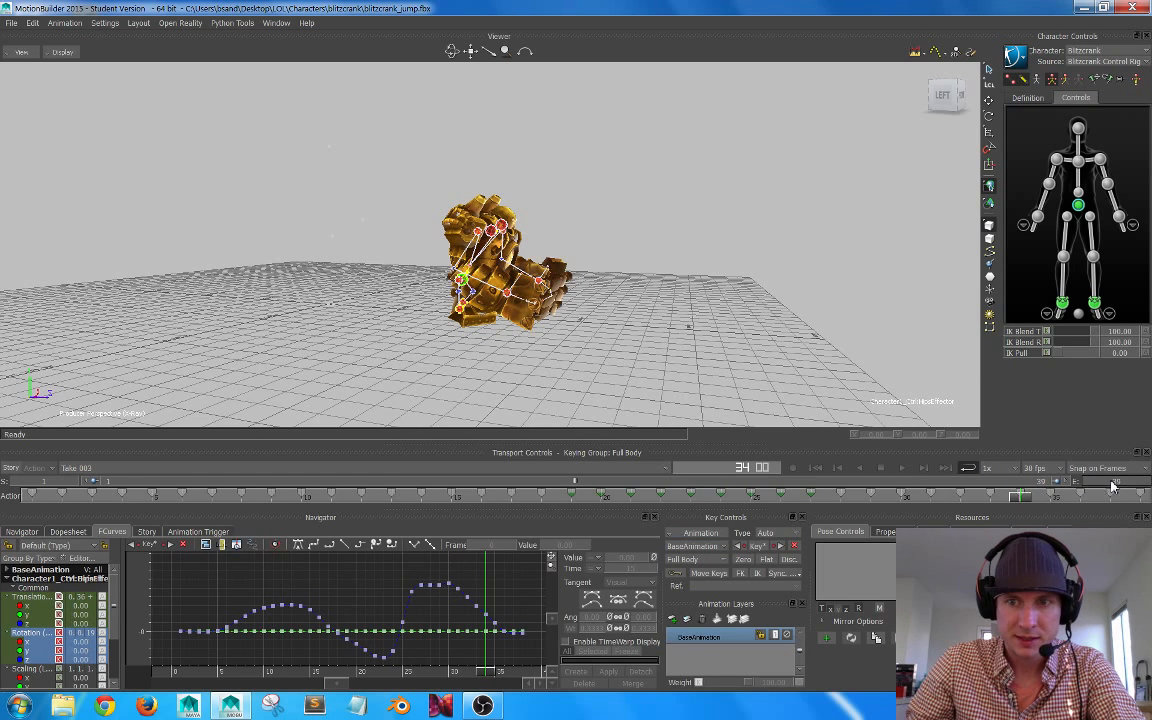
Step: Extend the take's end frame to 45 and check the landing pose at frames 27 and 28
left_click_drag(1099, 486, 1149, 487)
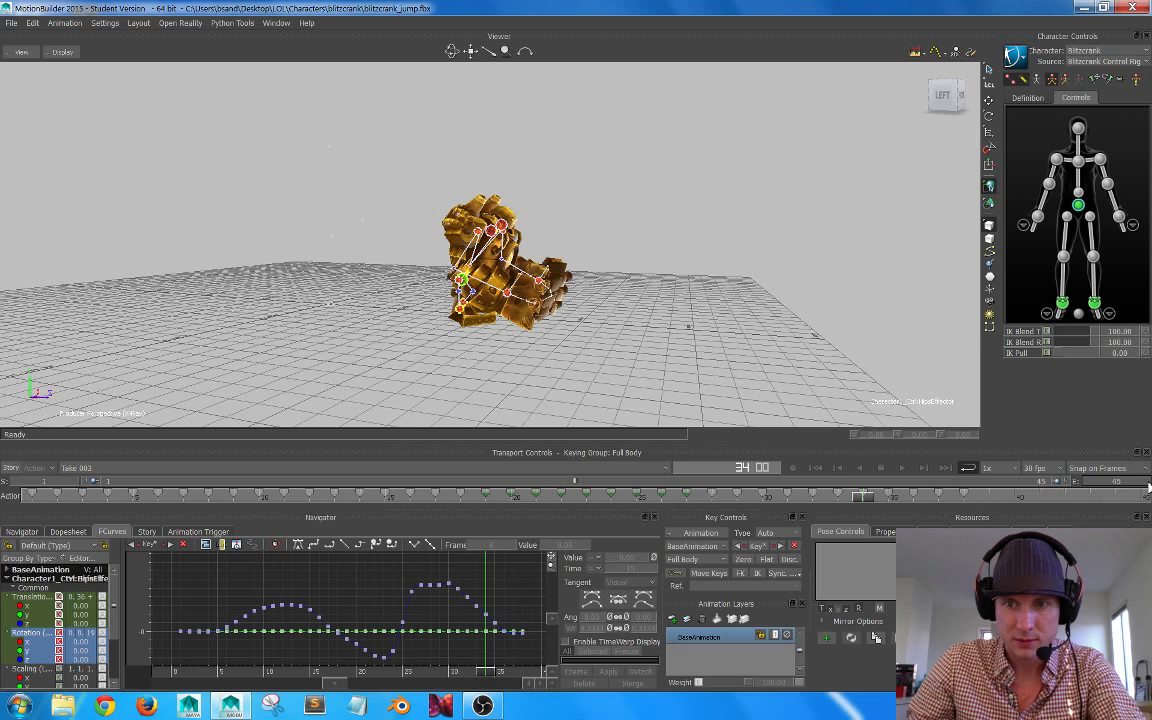
left_click_drag(864, 501, 686, 500)
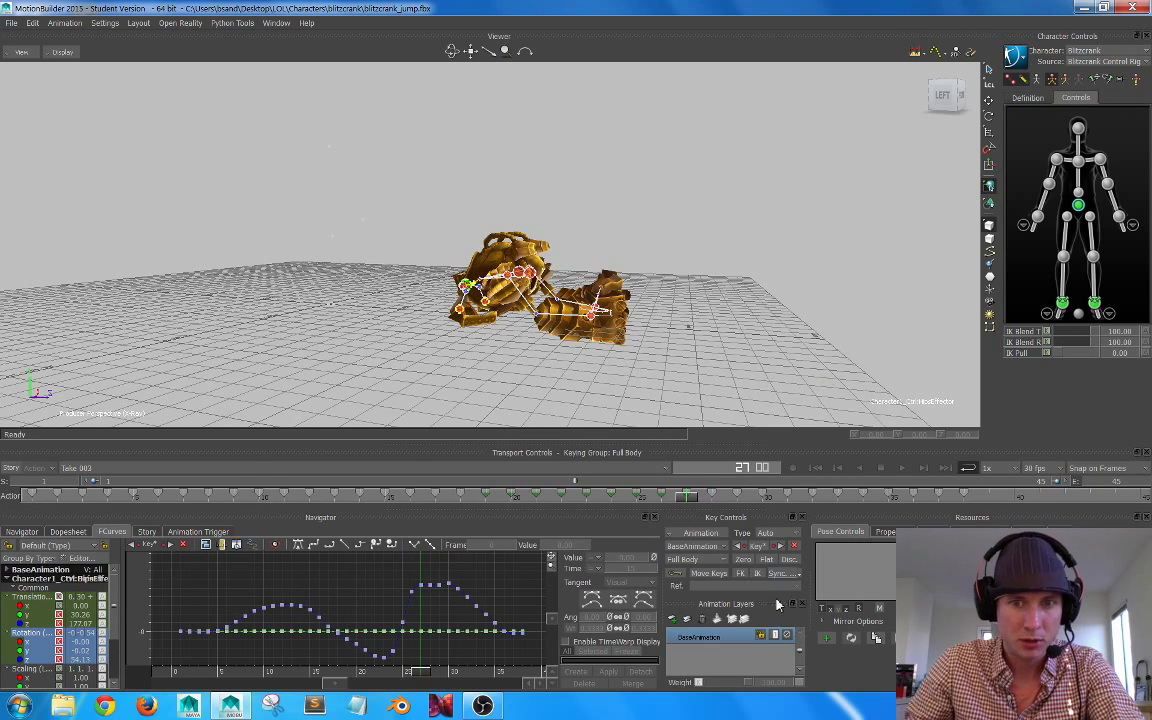
left_click_drag(688, 500, 710, 499)
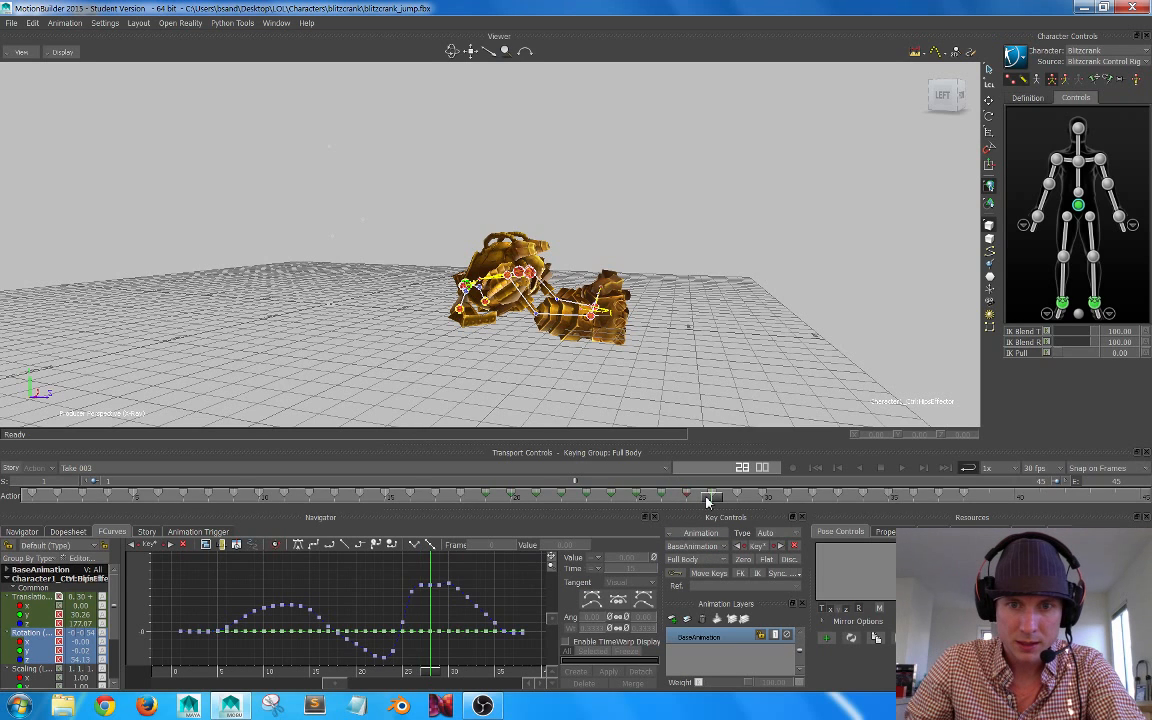
Step: Try to shift the full-body keys at frames 33 to 38 three frames later, to frames 36 to 41
left_click_drag(971, 497, 818, 506, "shift")
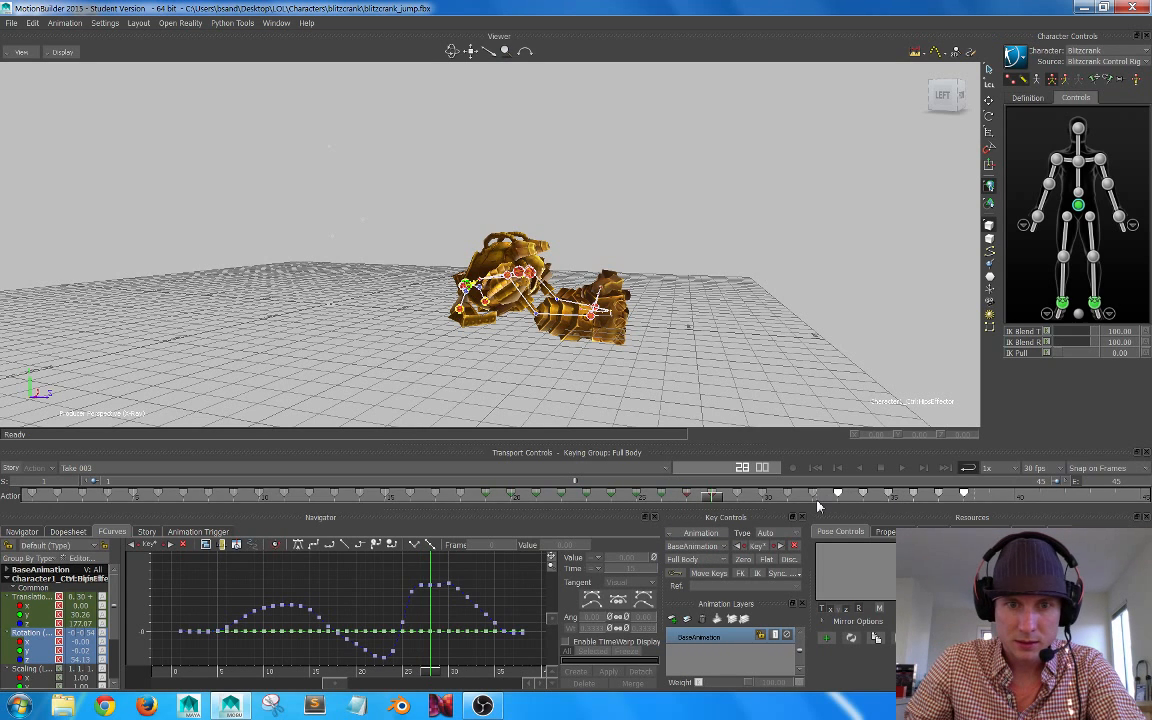
left_click_drag(717, 500, 942, 497)
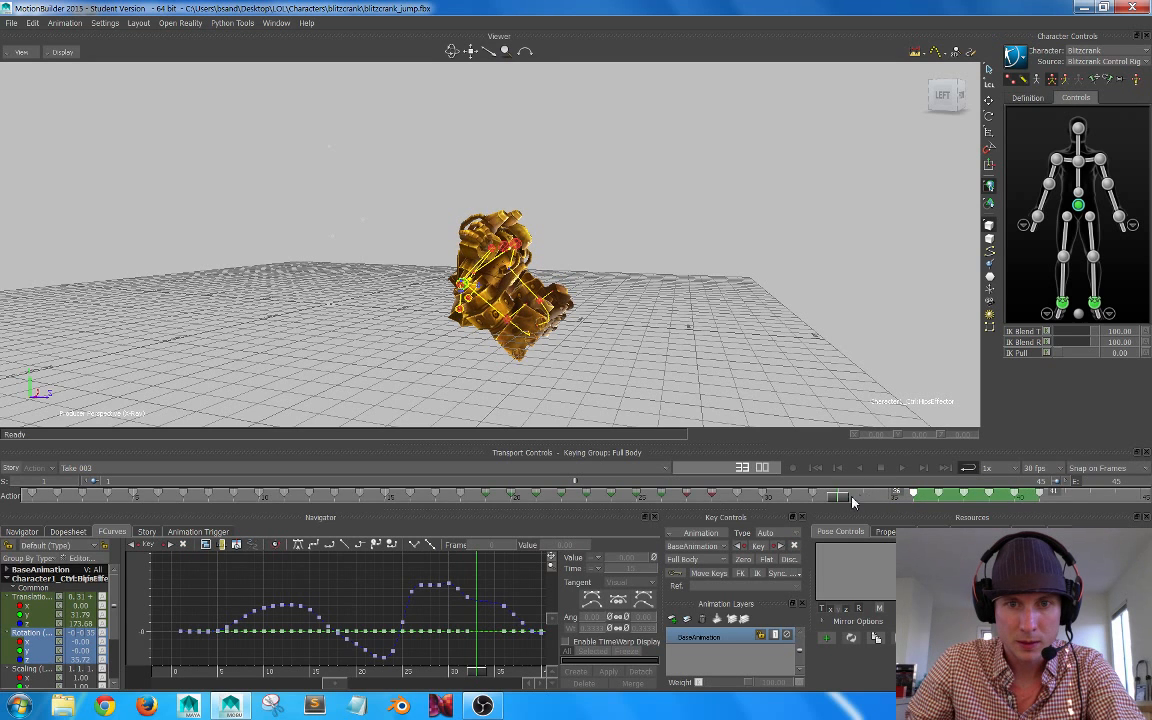
left_click_drag(838, 502, 750, 510)
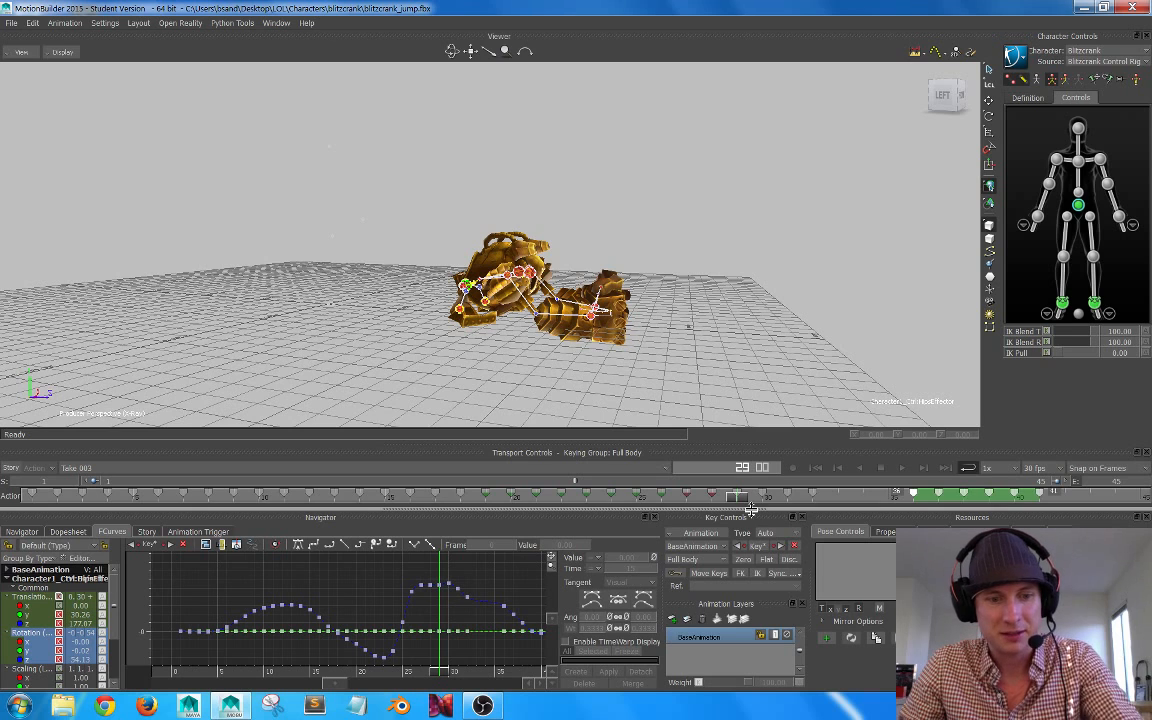
key("ctrl+z")
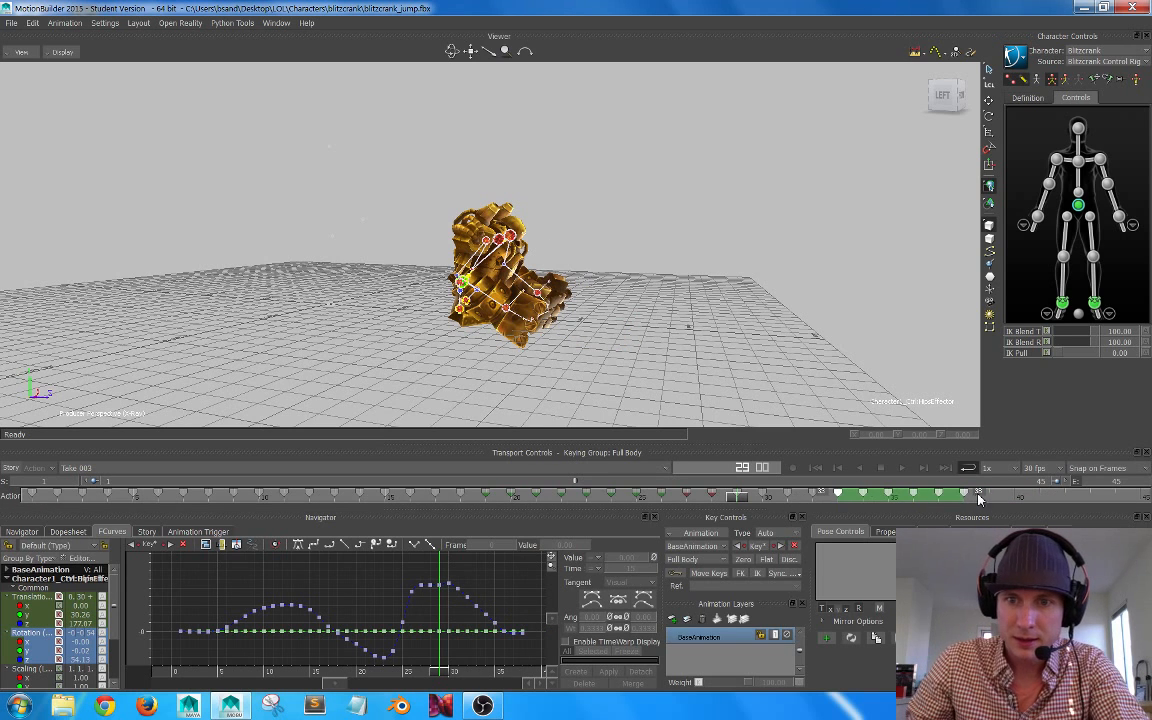
Step: Shift the full-body keys from frame 28 onward three frames later, to frames 31 to 41, and check the hold after frame 27
left_click(831, 507, "shift")
mouse_move(833, 508)
left_mouse_down("shift")
mouse_move(712, 508)
mouse_move(851, 507)
left_mouse_up("shift")
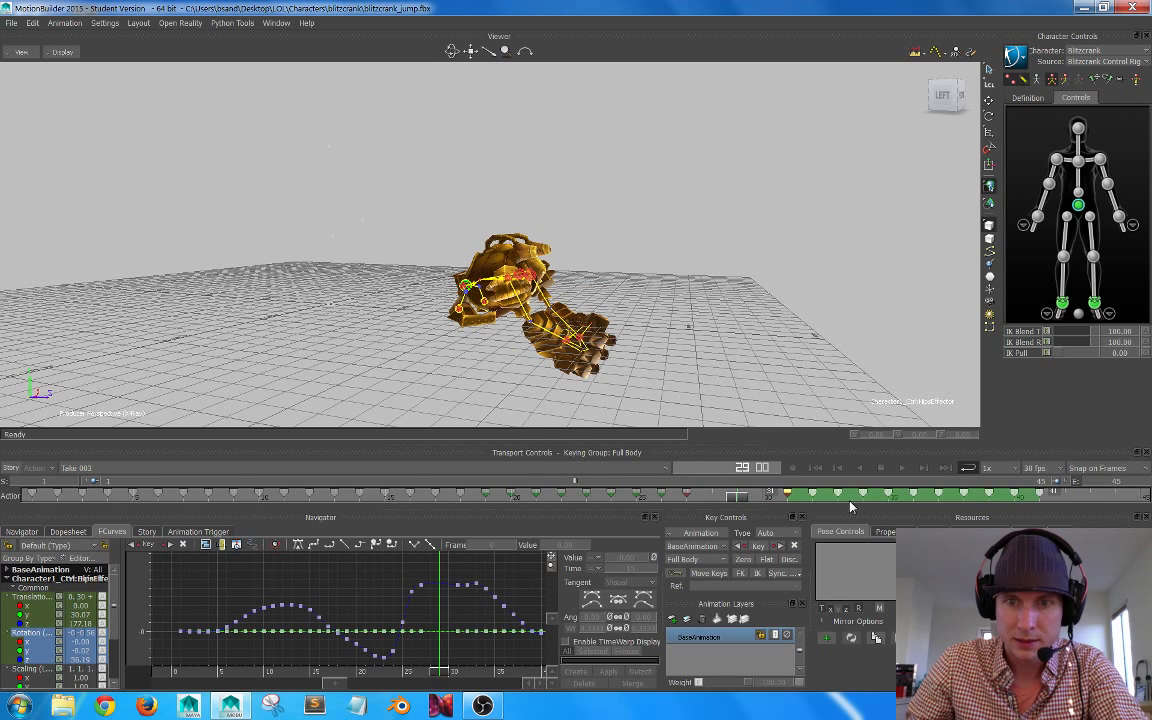
mouse_move(740, 498)
left_mouse_down()
mouse_move(662, 497)
mouse_move(791, 496)
mouse_move(647, 501)
mouse_move(692, 497)
left_mouse_up()
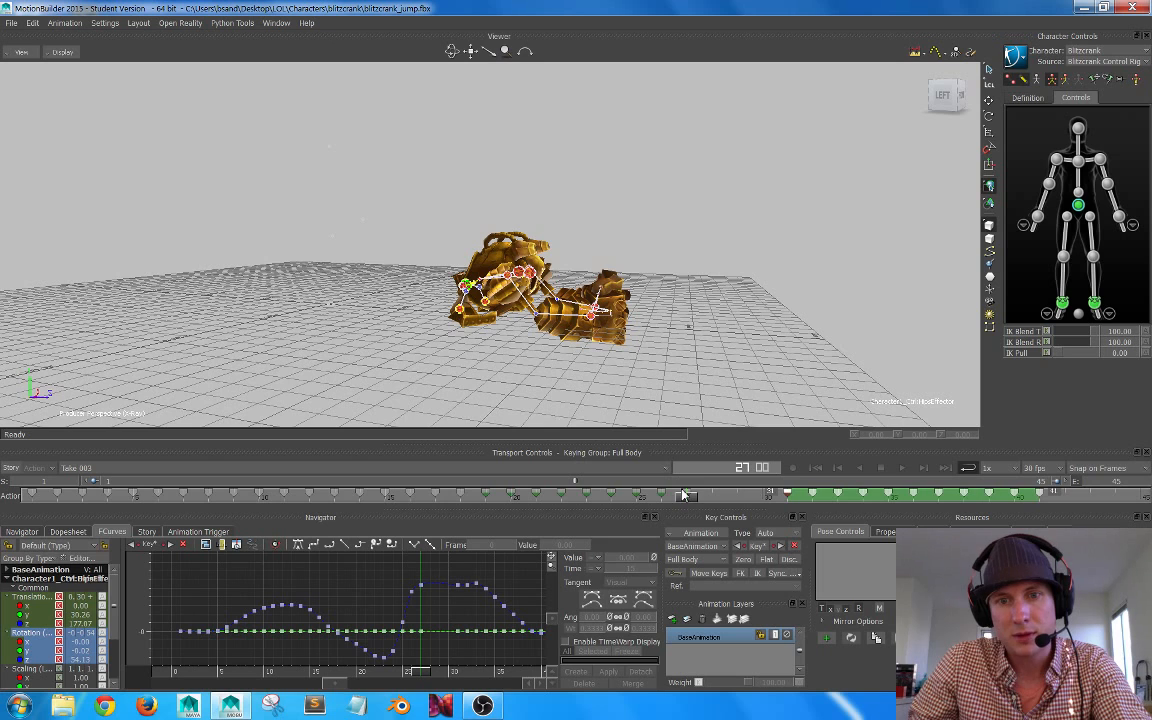
left_click(685, 494)
left_click_drag(680, 497, 749, 496)
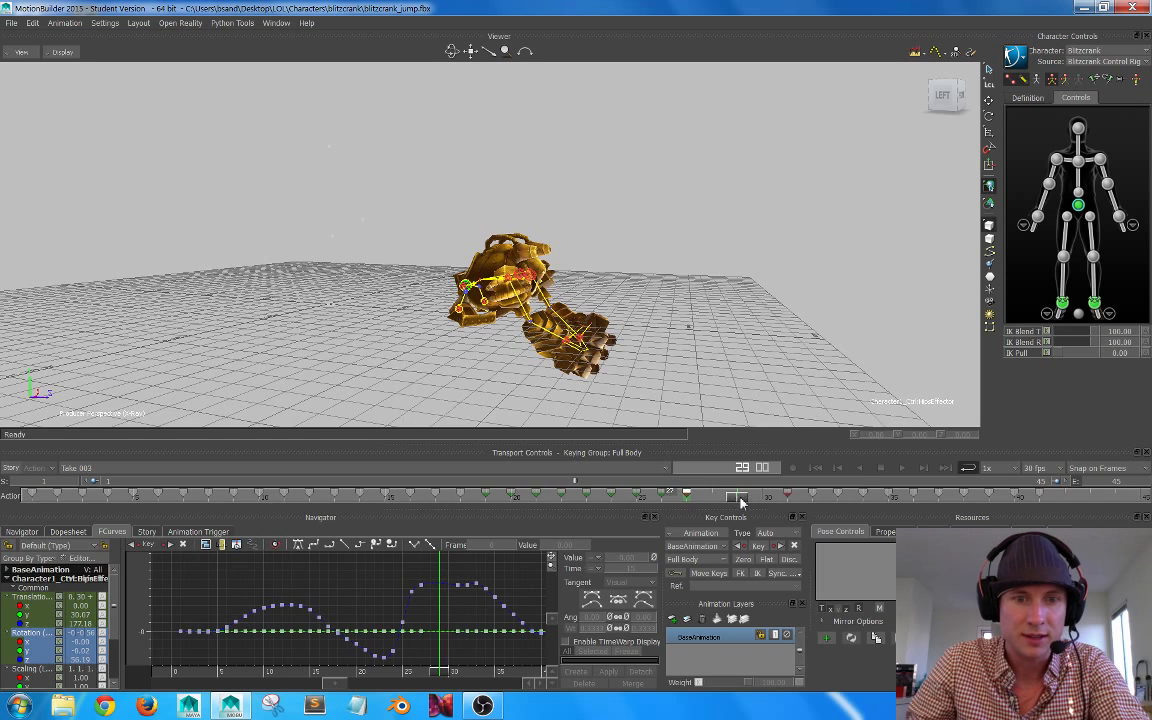
Step: Flatten the right upper arm's rotation curves between the keys at frames 27 and 31 and check the pose at frame 29
left_click(1057, 162)
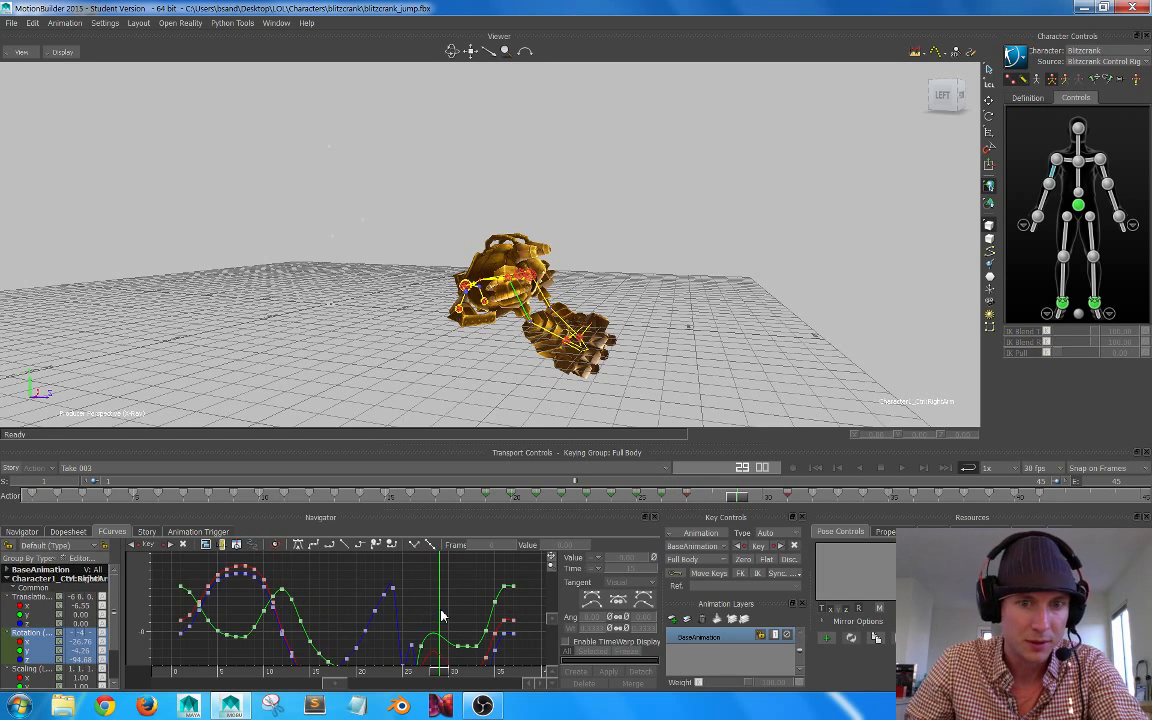
key("a")
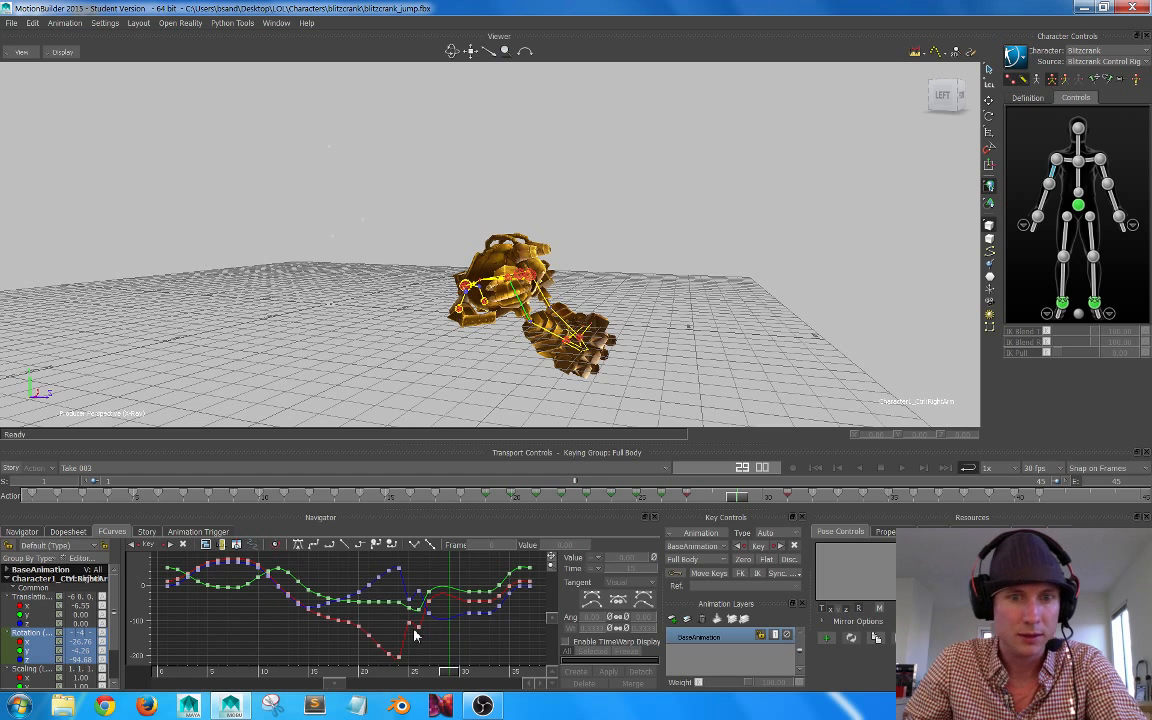
mouse_move(417, 612)
left_mouse_down("shift")
mouse_move(405, 599)
mouse_move(525, 598)
mouse_move(406, 613)
mouse_move(420, 631)
left_mouse_up("shift")
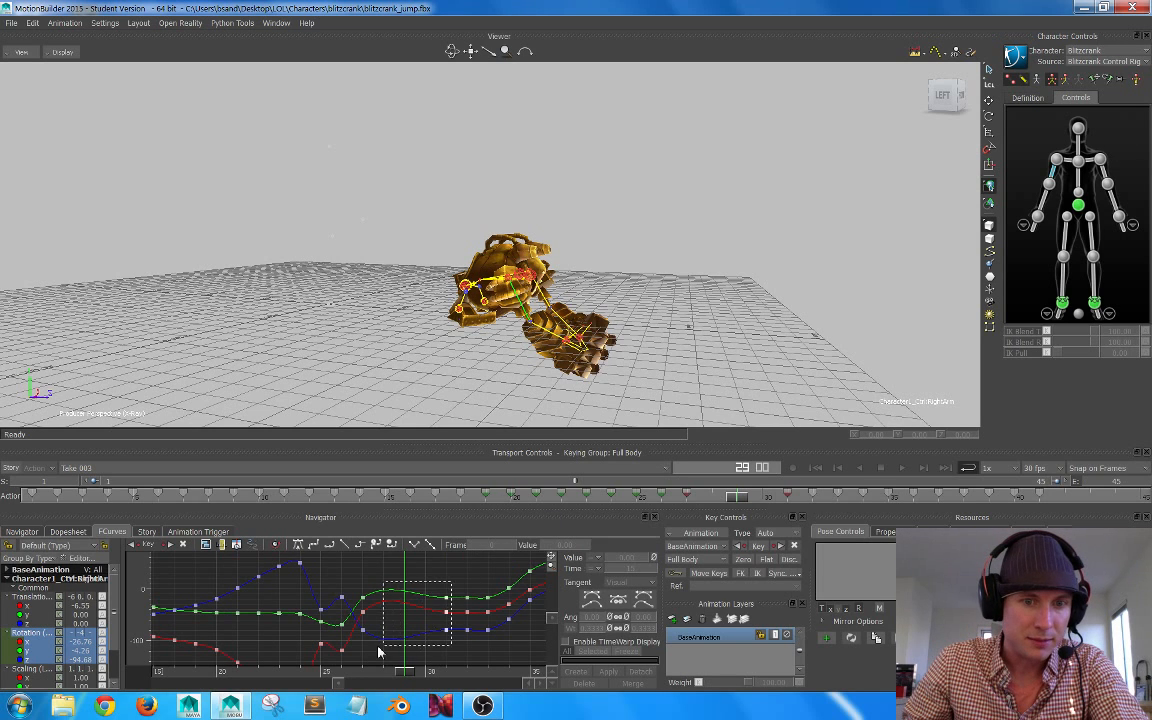
left_click_drag(378, 651, 380, 650)
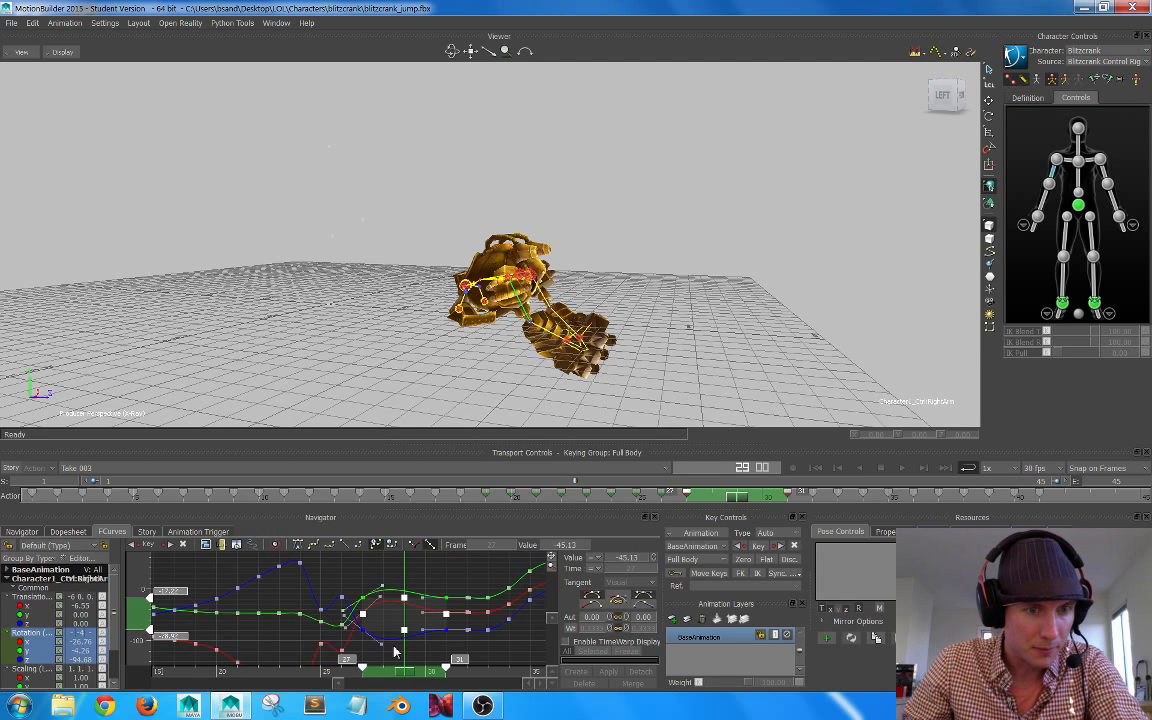
left_click(311, 546)
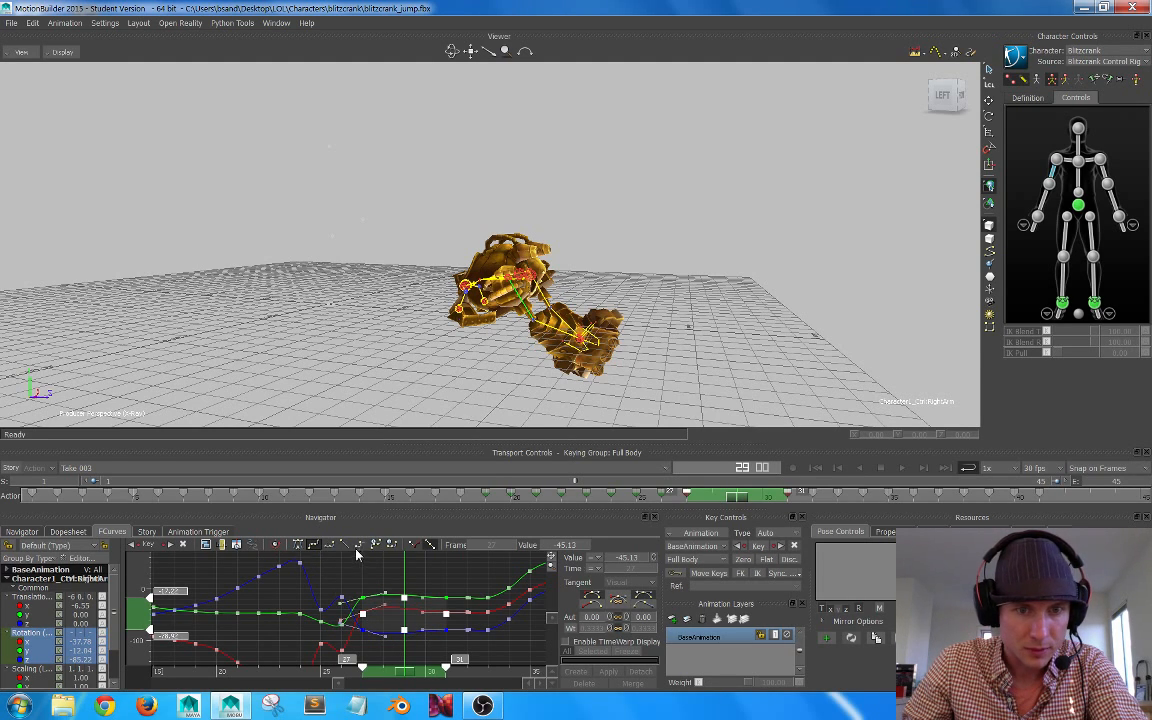
left_click(332, 545)
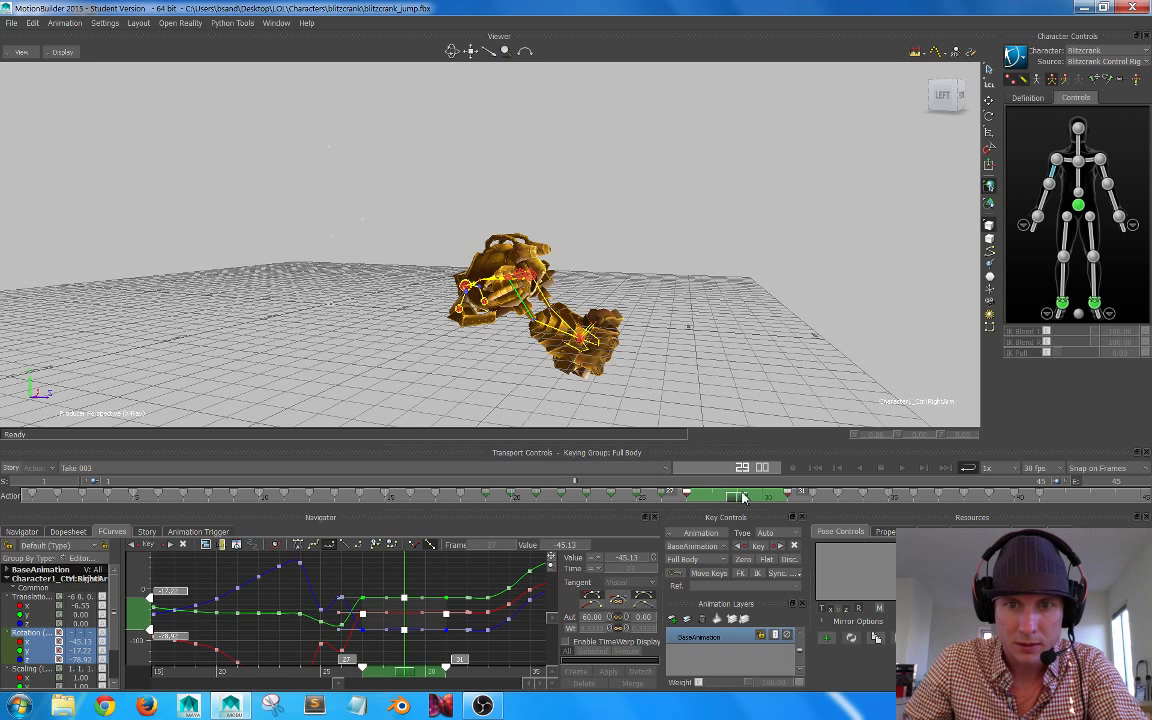
mouse_move(743, 497)
left_mouse_down()
mouse_move(604, 496)
mouse_move(737, 492)
left_mouse_up()
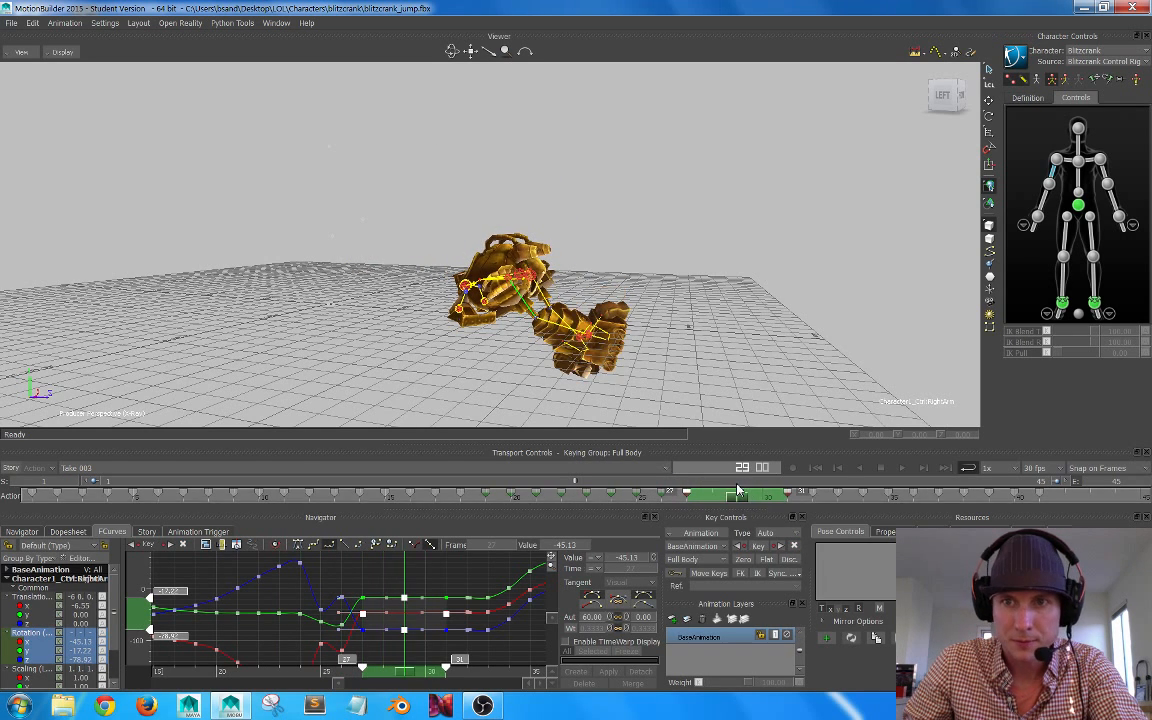
Step: Select the hips effector and display its translation and rotation curves together in the graph
left_click(1087, 214)
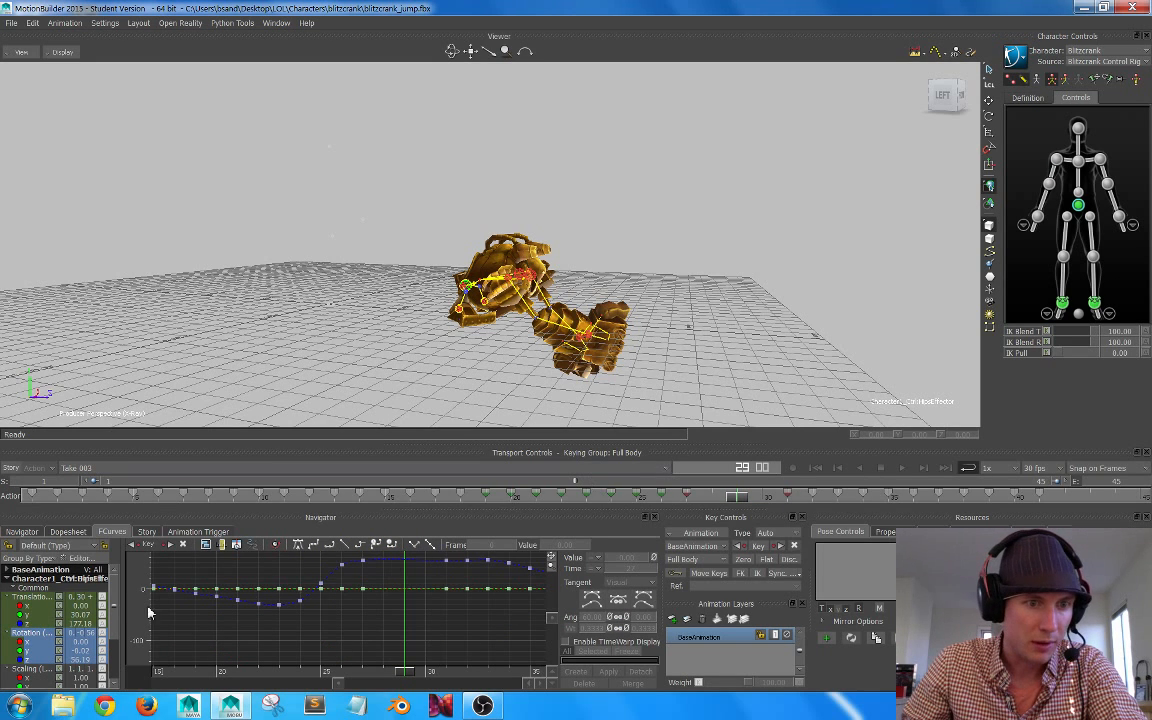
left_click(14, 598)
left_click(38, 636, "ctrl")
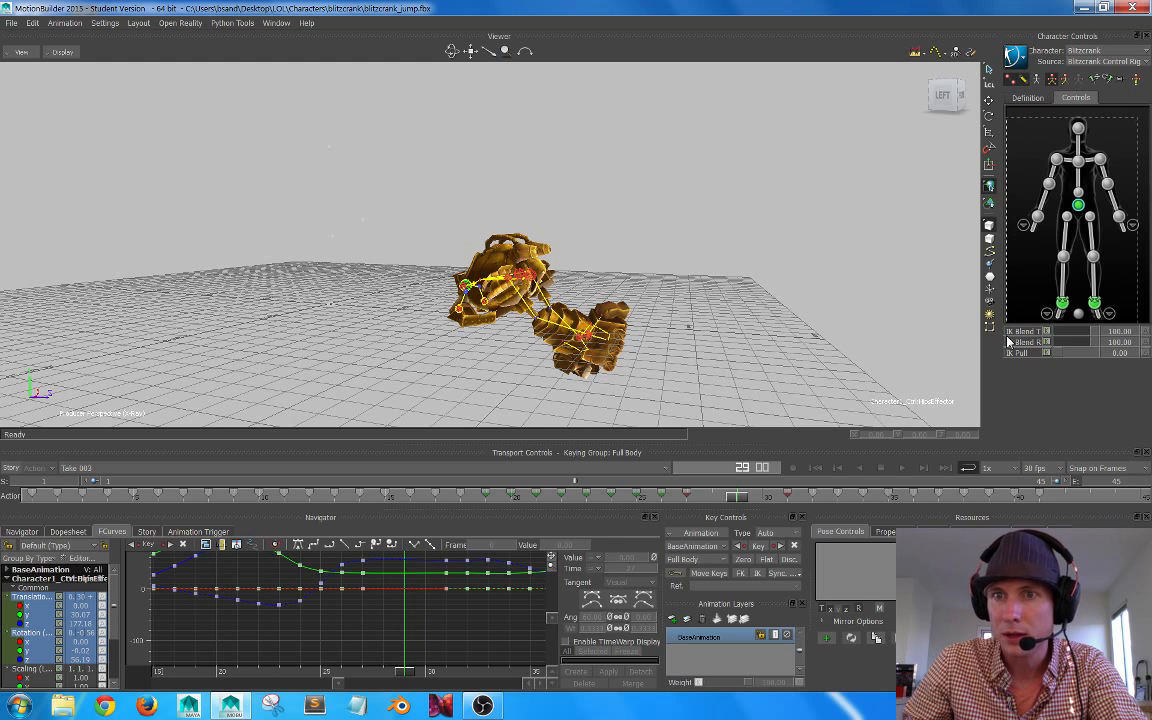
Step: Select all body parts of the control rig and display their translation and rotation curves fitted to the graph
mouse_move(1007, 337)
left_mouse_down()
mouse_move(1034, 291)
mouse_move(1016, 330)
left_mouse_up()
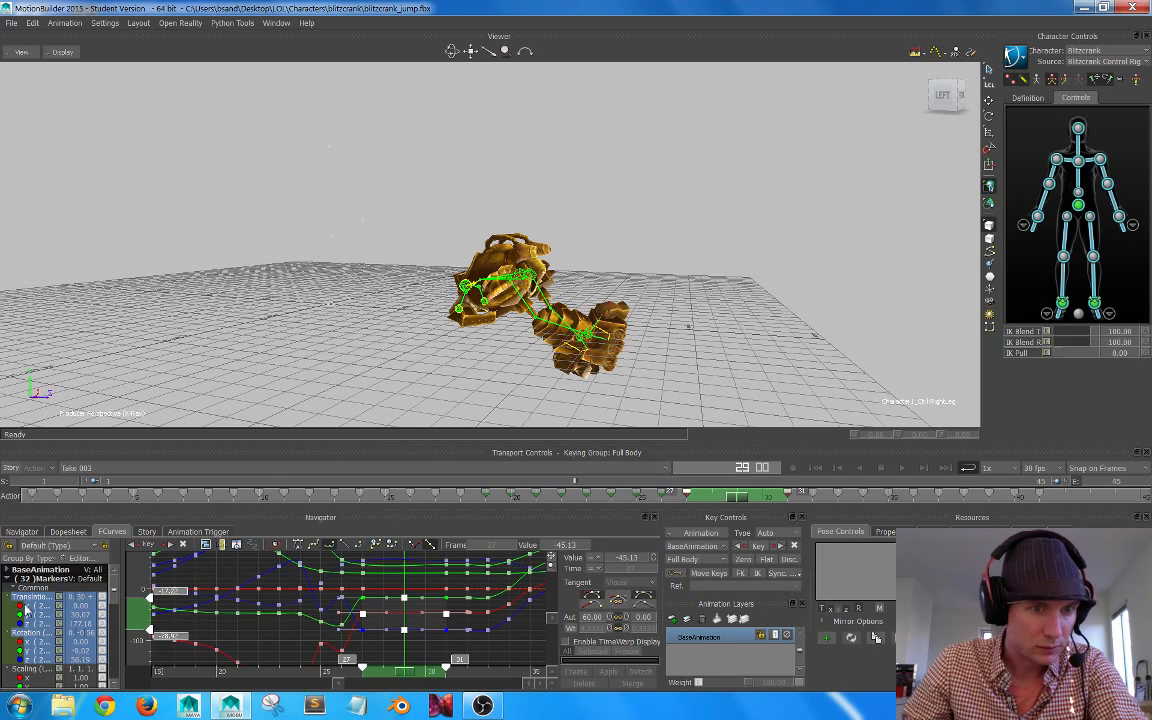
left_click(29, 597)
left_click(34, 633, "ctrl")
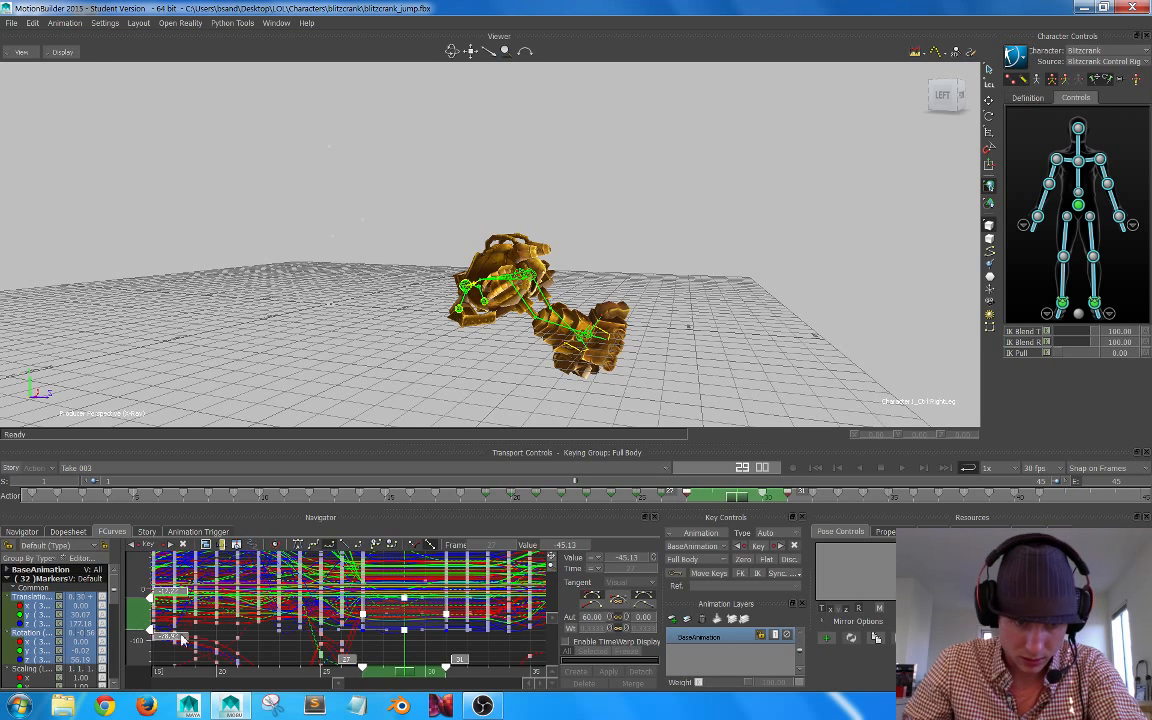
left_click(270, 650)
key("a")
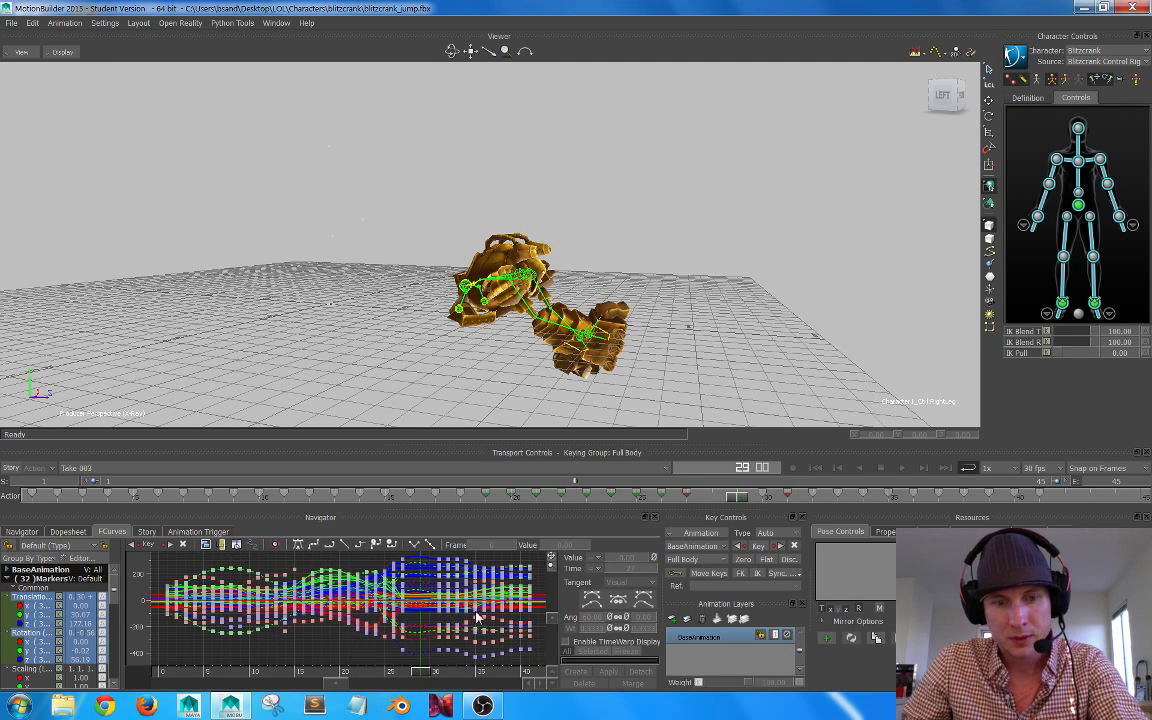
Step: Flatten the translation and rotation curves of all body parts between the keys at frames 27 and 31
left_click_drag(498, 619, 341, 660, "ctrl")
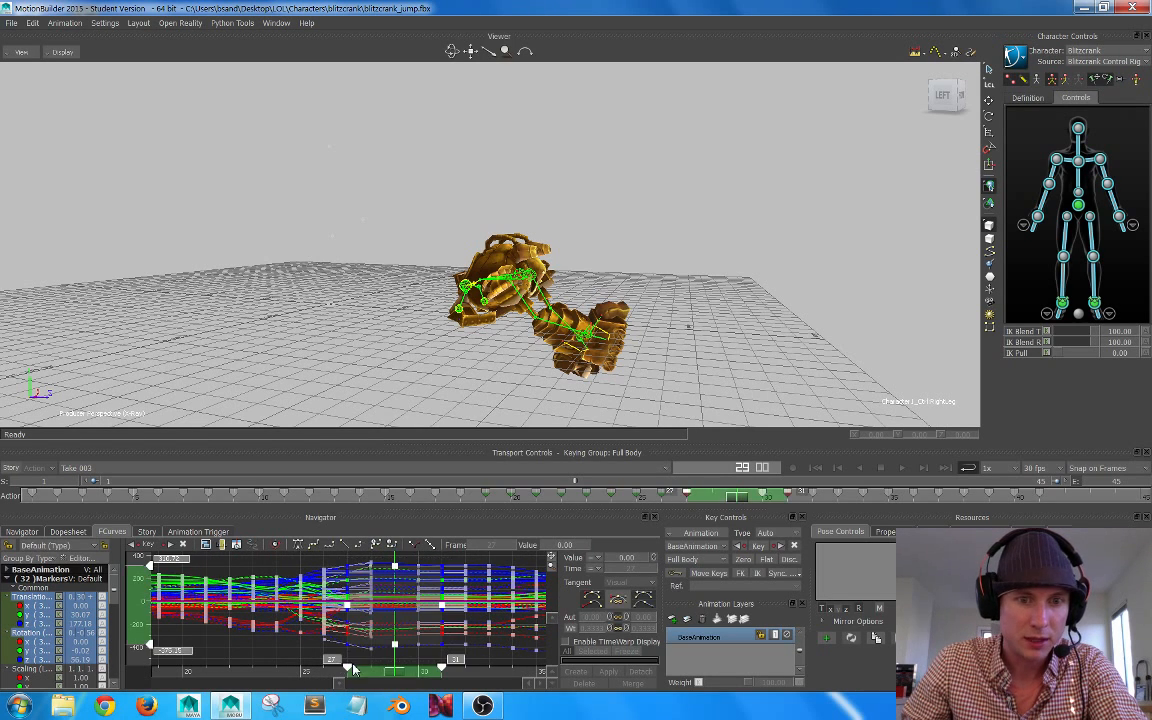
left_click(331, 545)
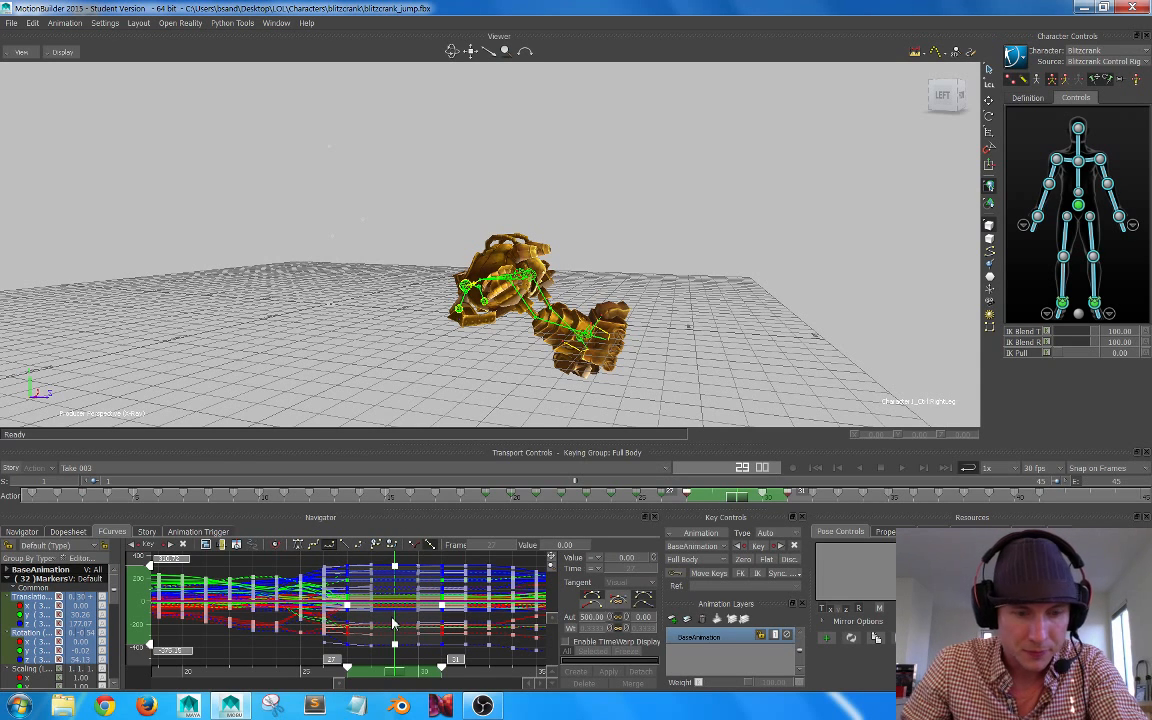
left_click_drag(382, 622, 434, 618, "ctrl")
left_click_drag(434, 618, 421, 575, "shift")
left_click_drag(421, 575, 425, 548, "ctrl")
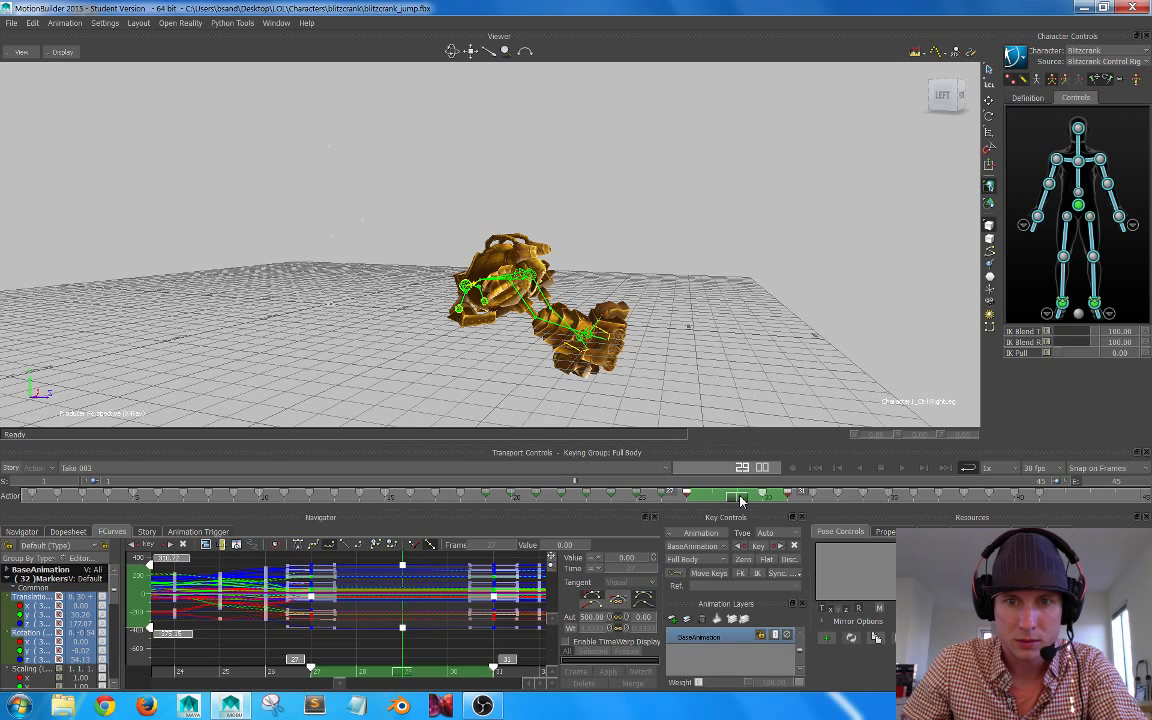
Step: Delete the leftover full-body key at frame 30 and save the scene file
left_click_drag(741, 501, 733, 500)
key("Delete")
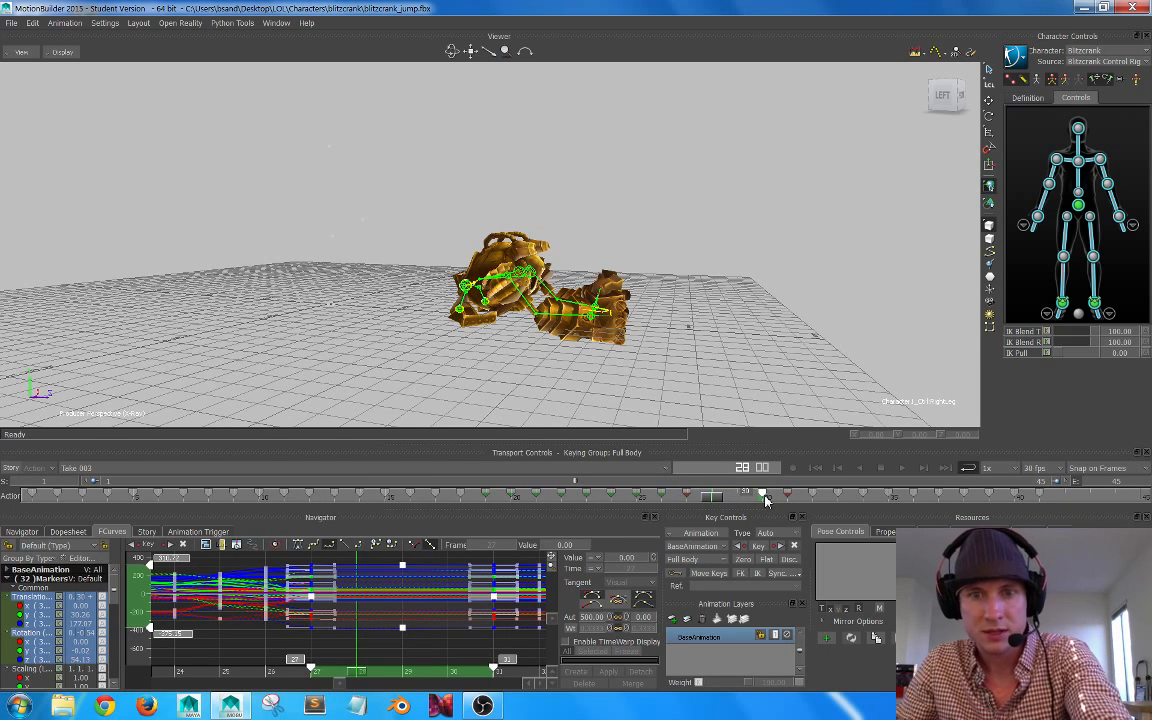
right_click(761, 496)
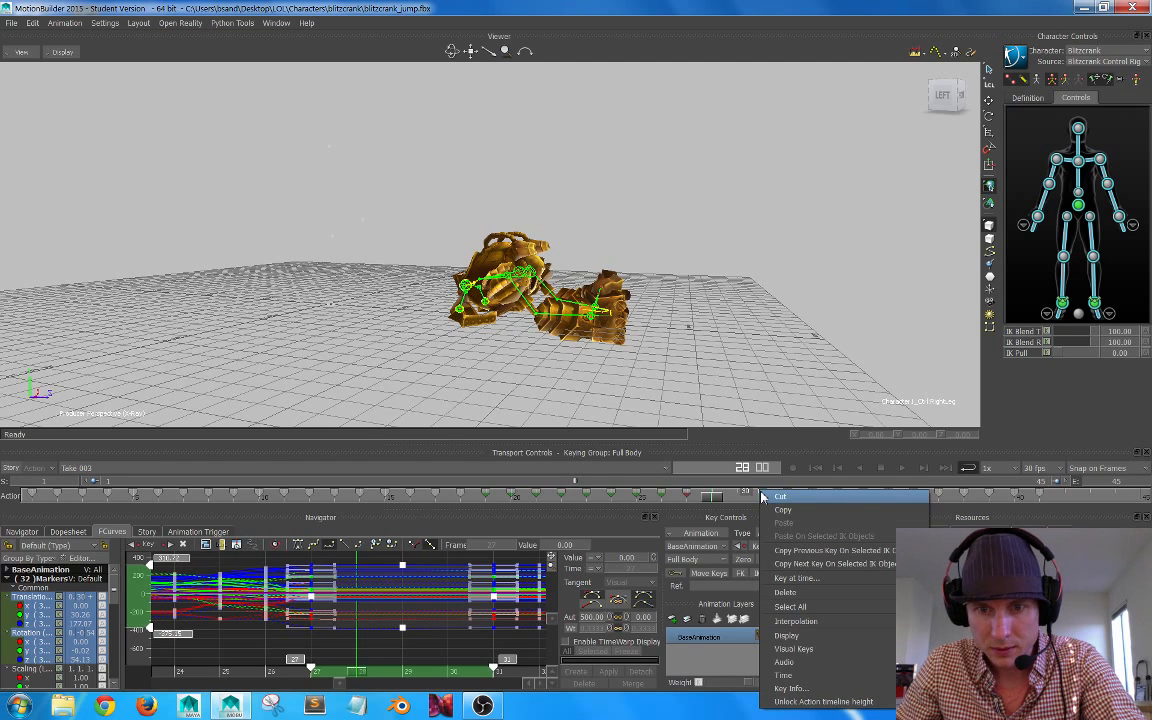
left_click(796, 594)
mouse_move(706, 500)
left_mouse_down()
mouse_move(683, 497)
mouse_move(818, 497)
mouse_move(572, 495)
mouse_move(724, 497)
left_mouse_up()
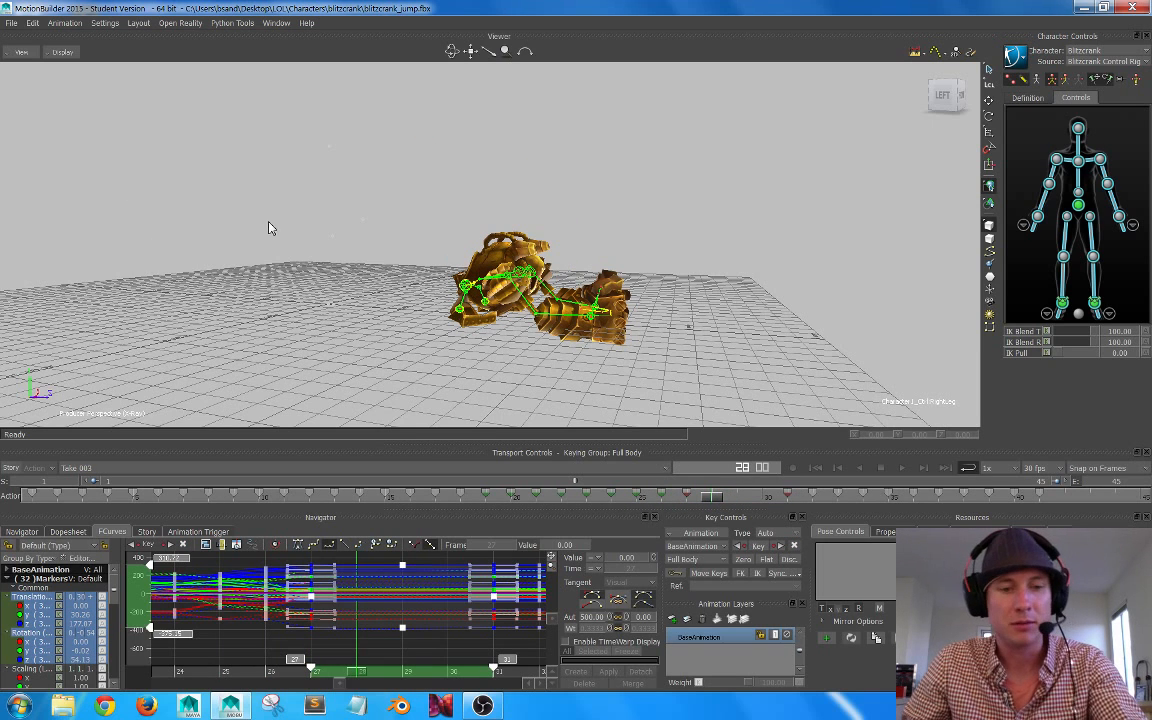
left_click(12, 24)
key("Escape")
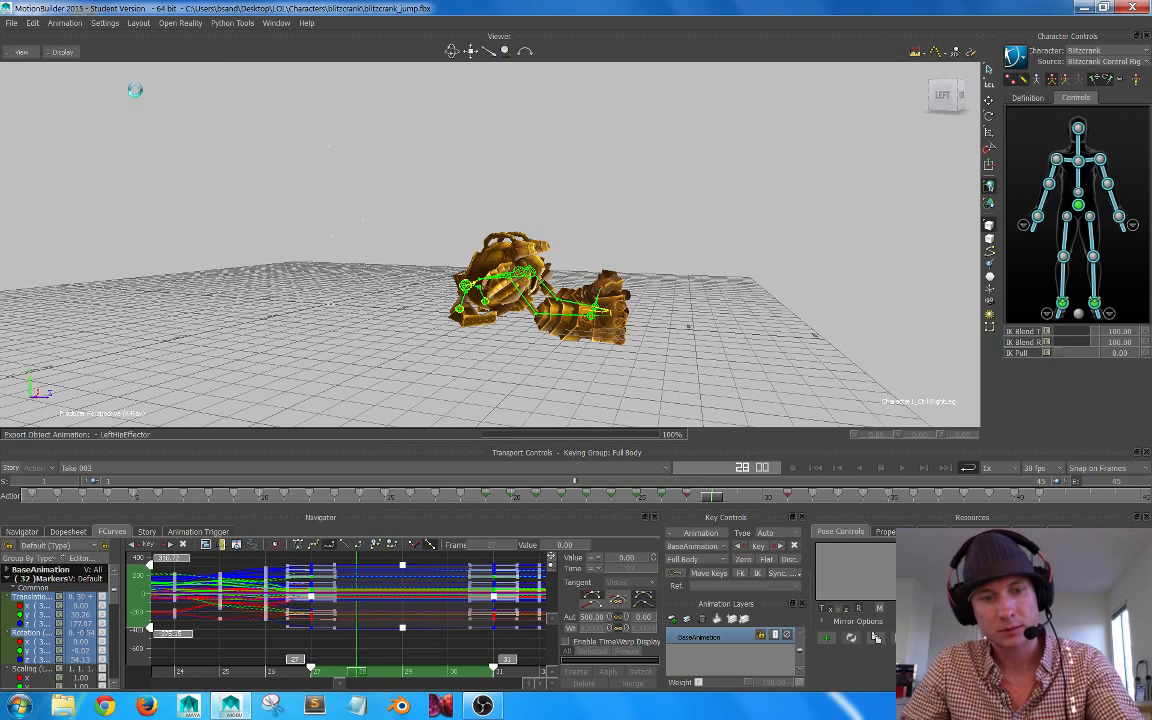
Step: Scrub between frames 27 and 34 and examine the landing hold and the arm motion from several angles
mouse_move(564, 231)
left_mouse_down("alt")
mouse_move(536, 248)
mouse_move(568, 251)
left_mouse_up("alt")
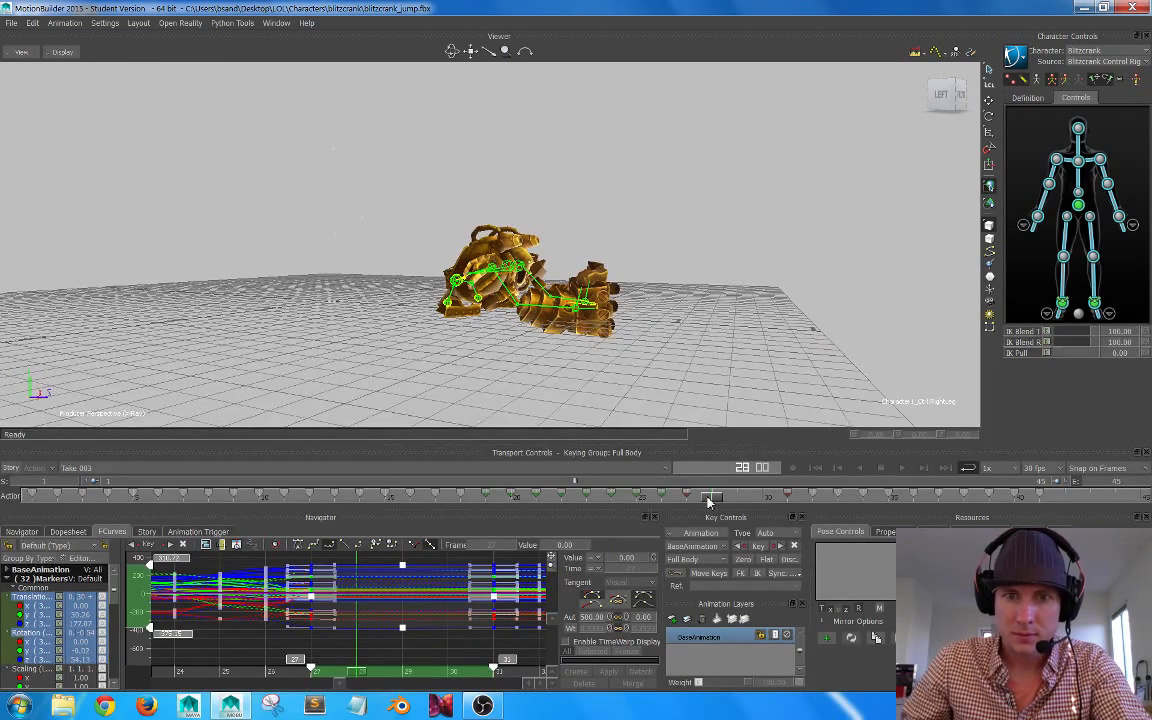
left_click_drag(707, 502, 762, 506)
scroll(612, 252, "down", 3)
left_click_drag(600, 248, 637, 259, "alt")
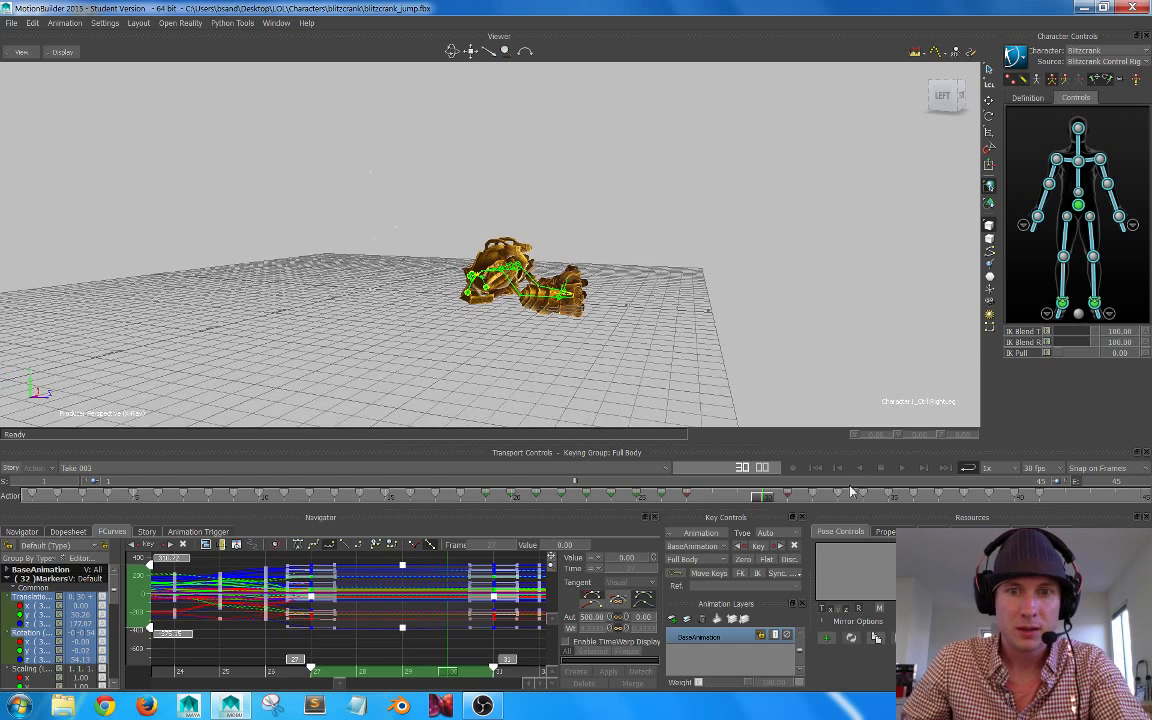
mouse_move(758, 501)
left_mouse_down()
mouse_move(540, 501)
mouse_move(837, 496)
mouse_move(930, 481)
mouse_move(762, 483)
left_mouse_up()
scroll(539, 300, "up", 2)
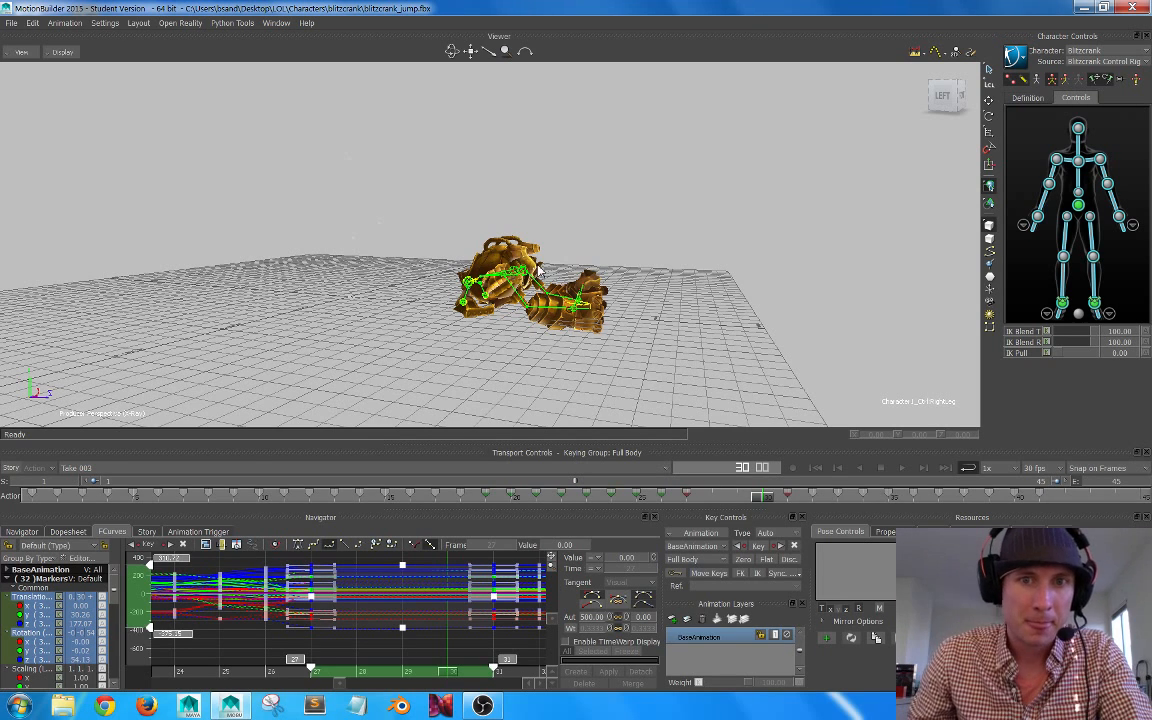
left_click_drag(760, 506, 634, 510)
left_click_drag(713, 500, 861, 488)
left_click_drag(733, 240, 685, 248, "alt")
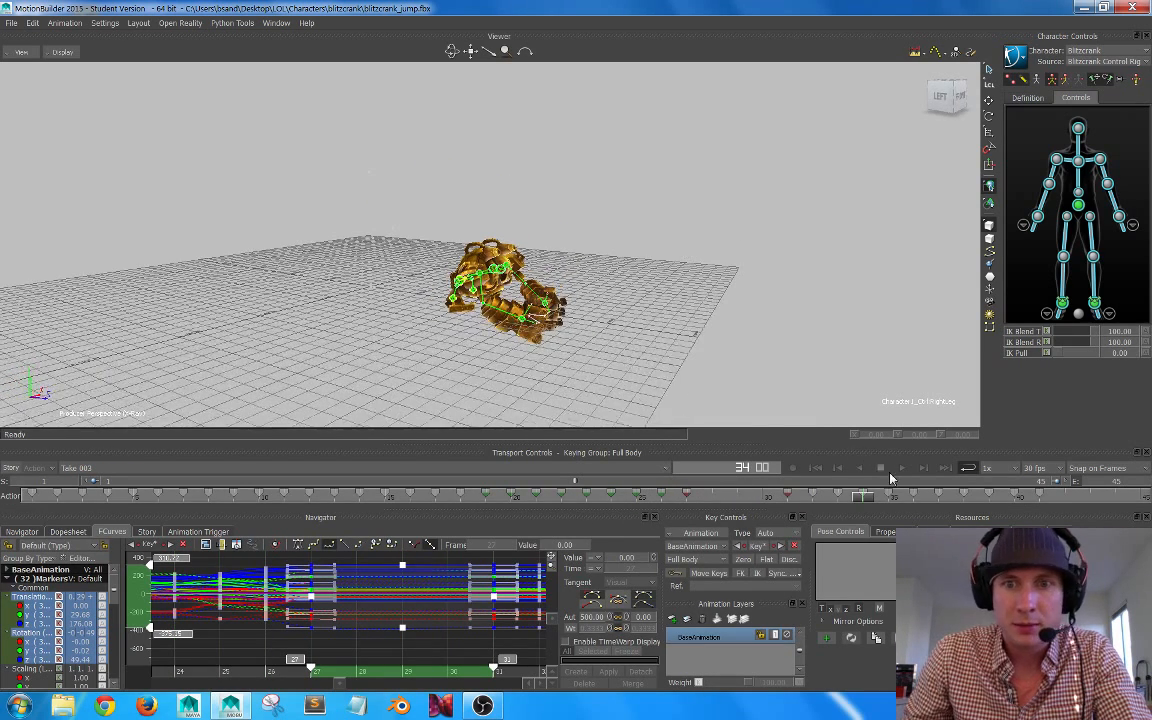
left_click_drag(866, 503, 689, 494)
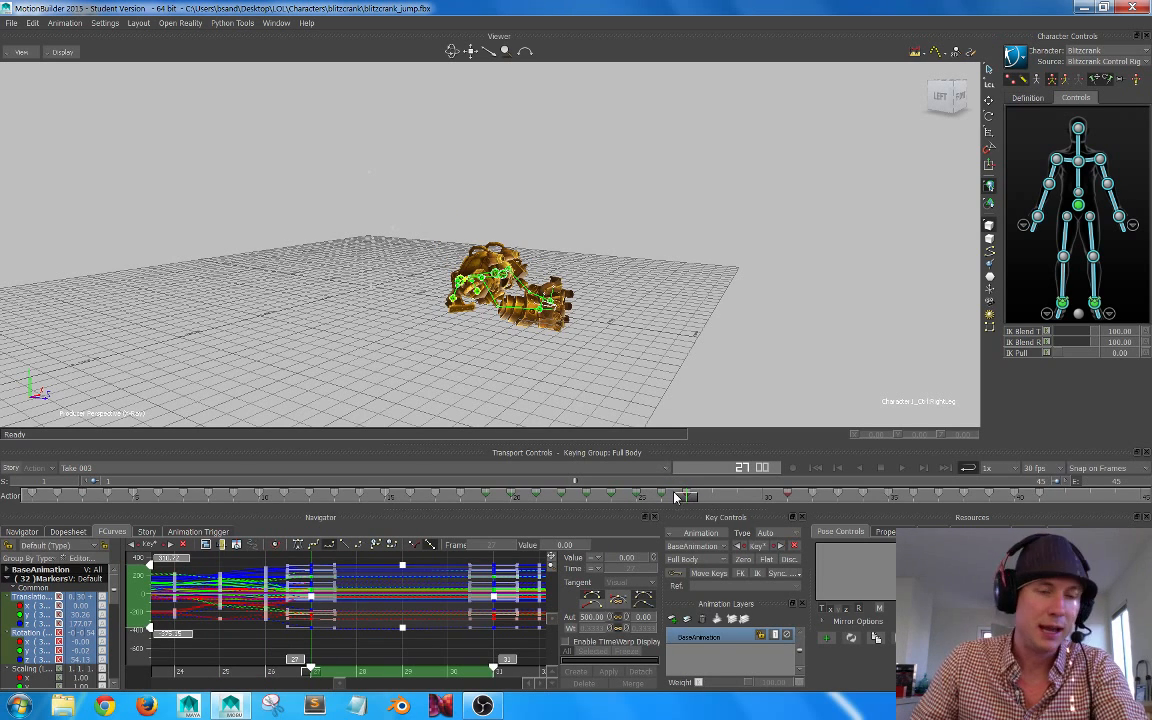
mouse_move(685, 499)
left_mouse_down()
mouse_move(654, 501)
mouse_move(685, 501)
left_mouse_up()
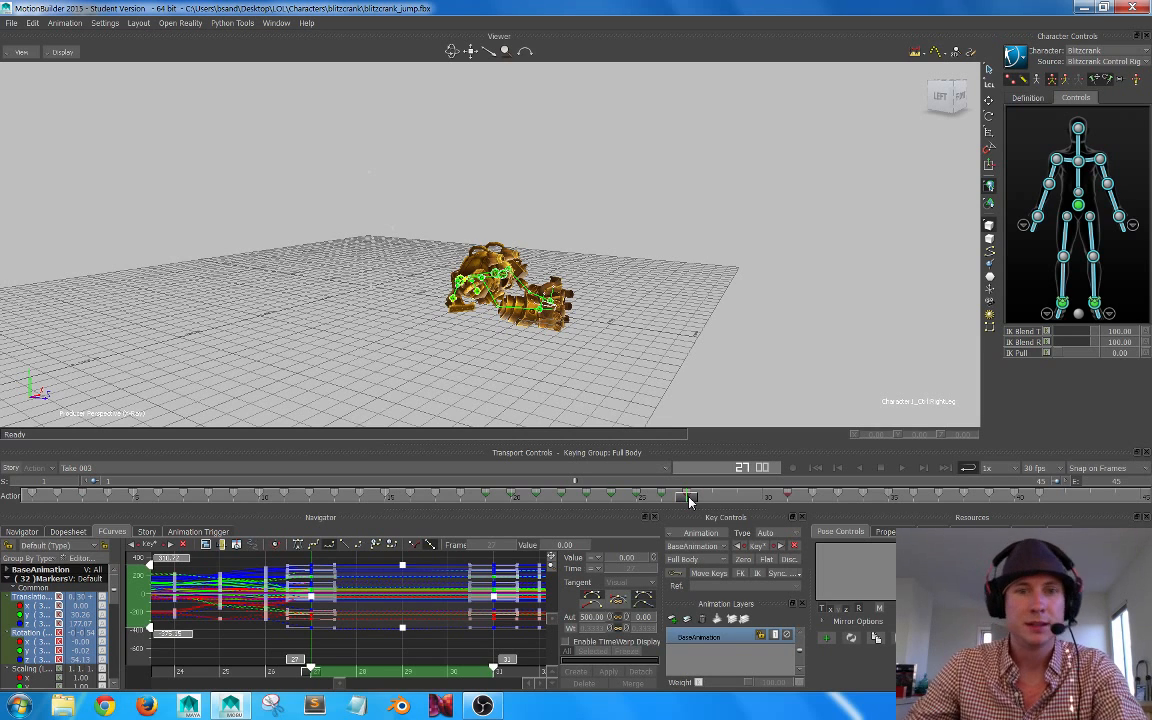
Step: Go to frame 29 and select the right wrist effector with the Translate tool
left_click_drag(688, 501, 715, 499)
right_click_drag(592, 295, 644, 314, "alt")
left_click_drag(645, 314, 655, 304, "alt")
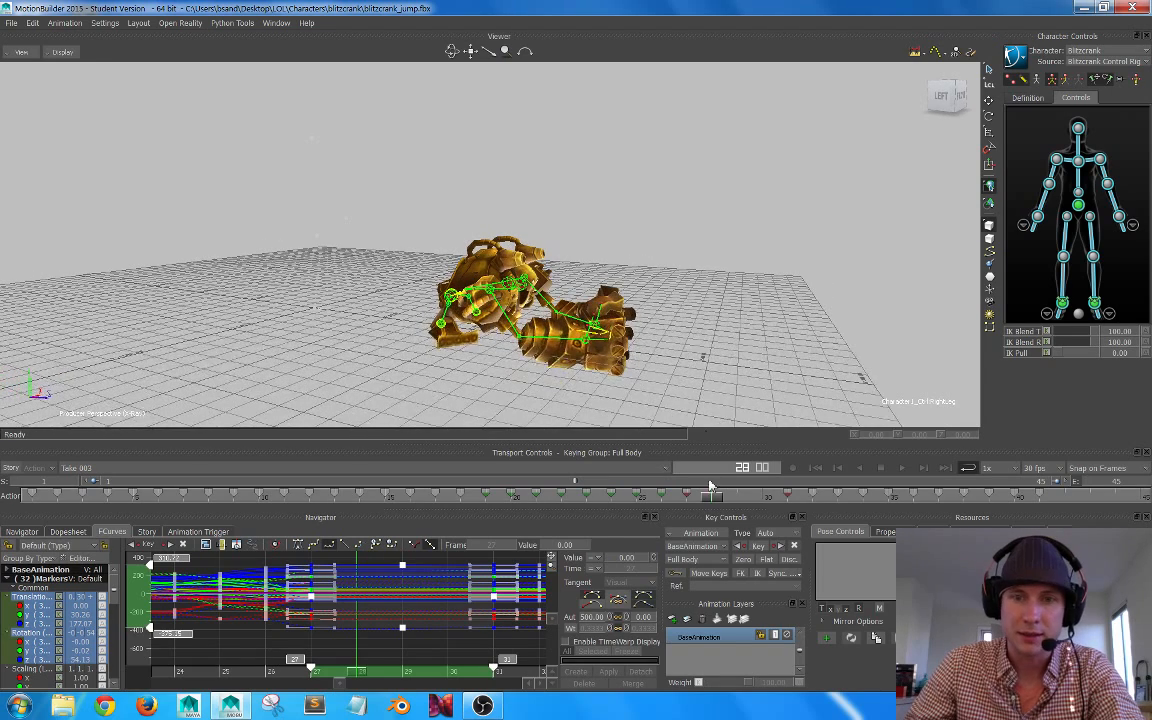
left_click_drag(710, 503, 736, 484)
scroll(737, 280, "up", 3)
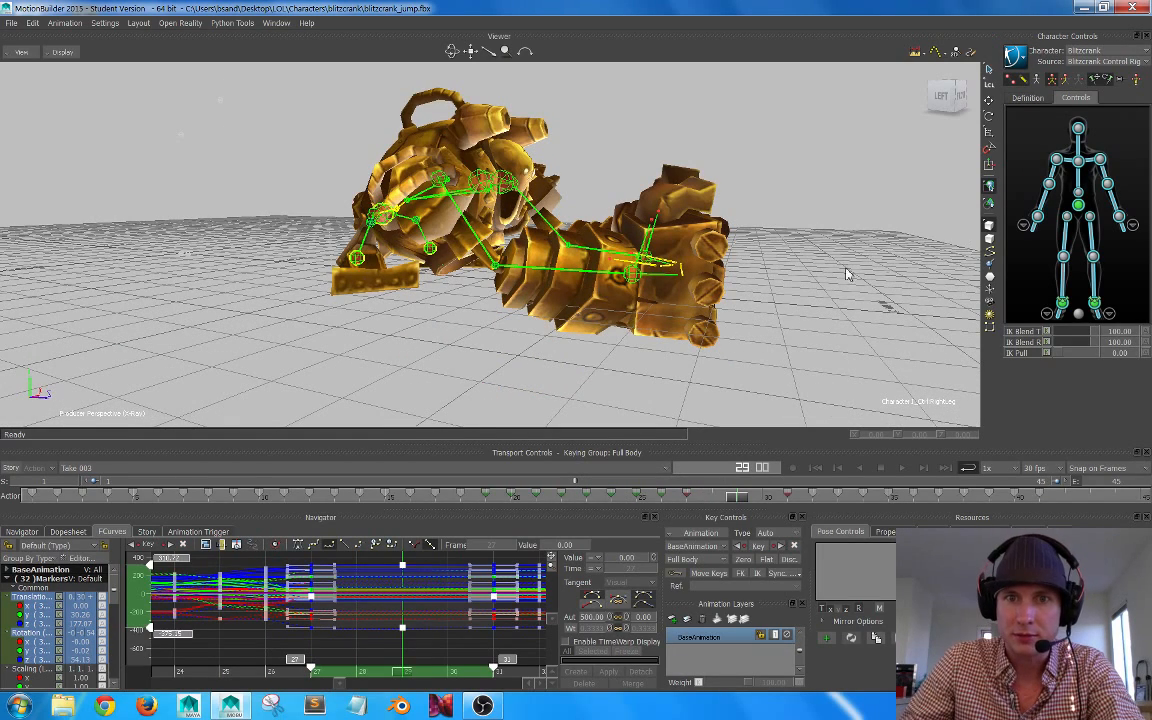
left_click(686, 295)
left_click(632, 273)
left_click_drag(633, 279, 690, 298, "alt")
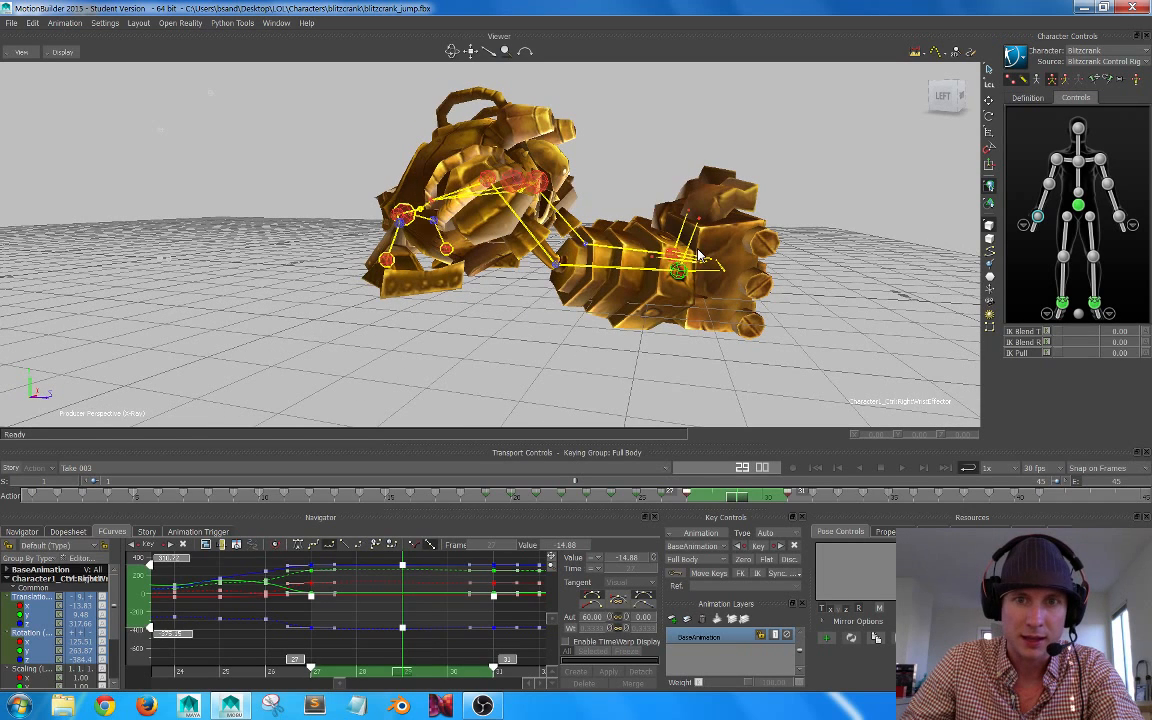
key("w")
mouse_move(757, 278)
left_mouse_down()
mouse_move(712, 298)
mouse_move(741, 290)
left_mouse_up()
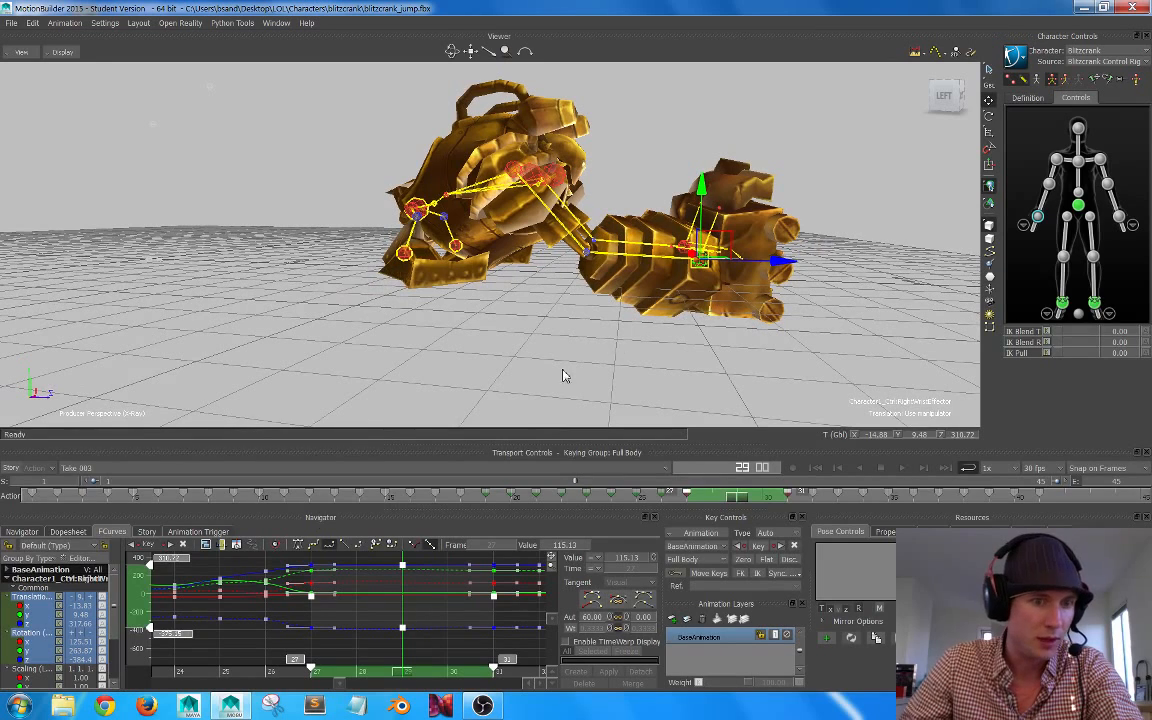
Step: Display only the right wrist effector's Z translation curve and flatten the tangent of its key at frame 27
left_click(42, 623)
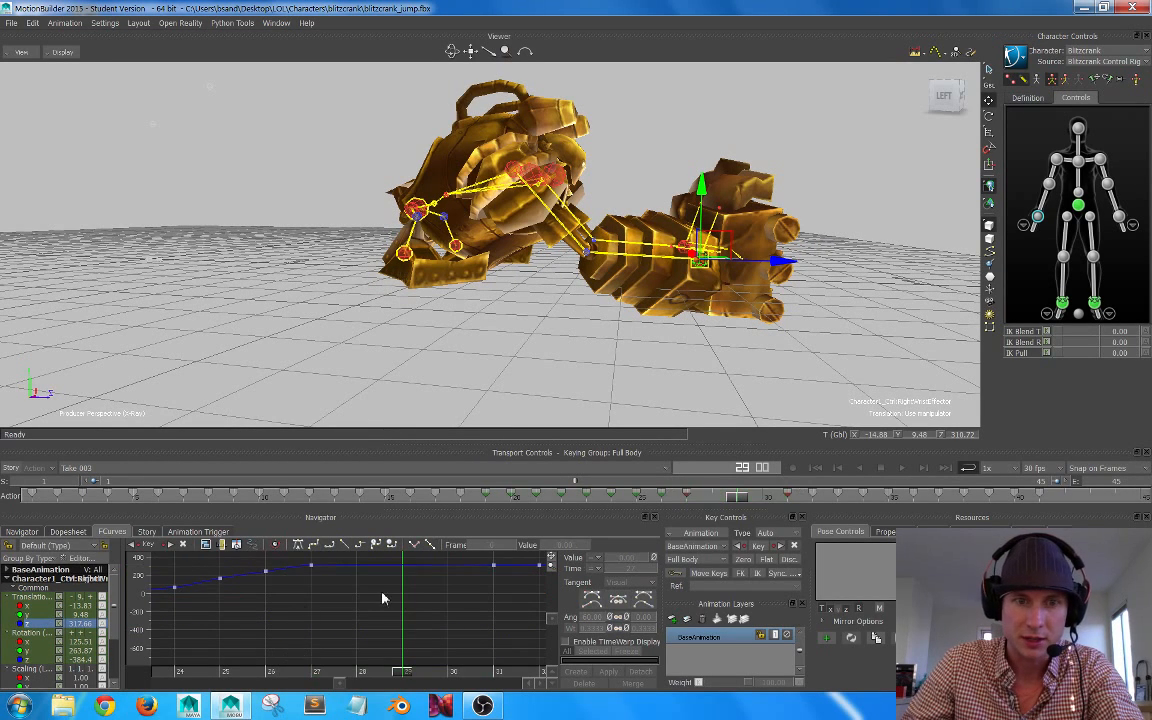
key("a")
right_click_drag(388, 612, 432, 596, "alt")
middle_click_drag(431, 597, 399, 633, "alt")
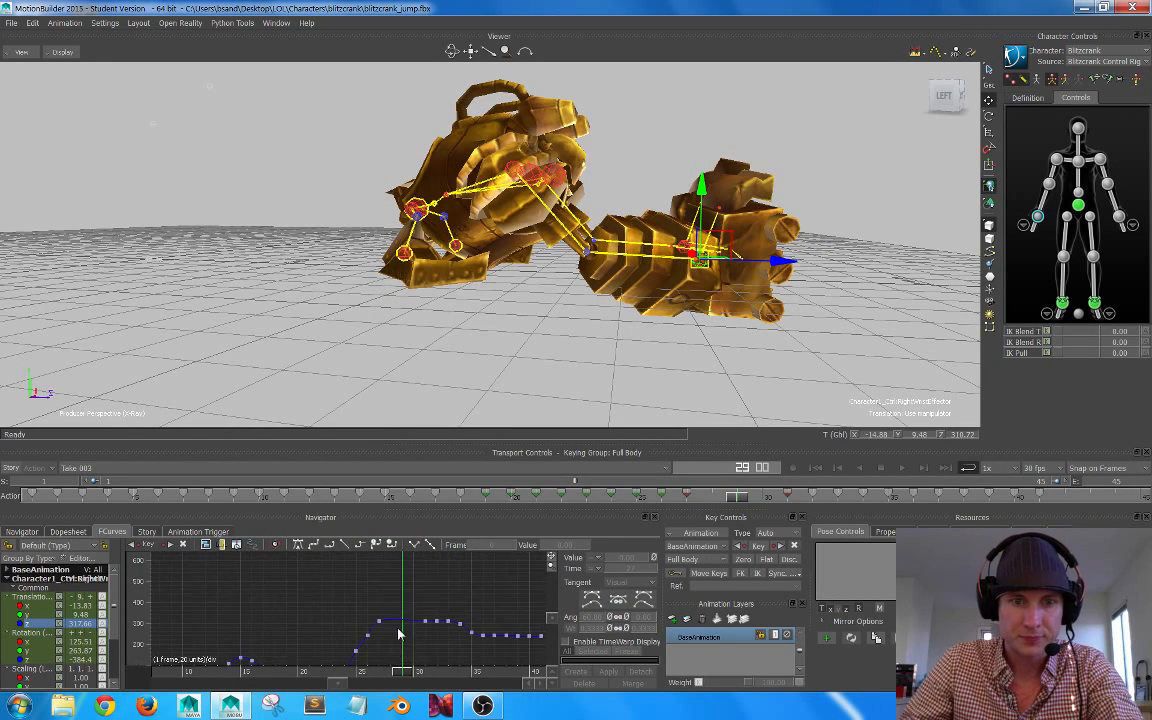
right_click_drag(399, 632, 445, 638, "alt")
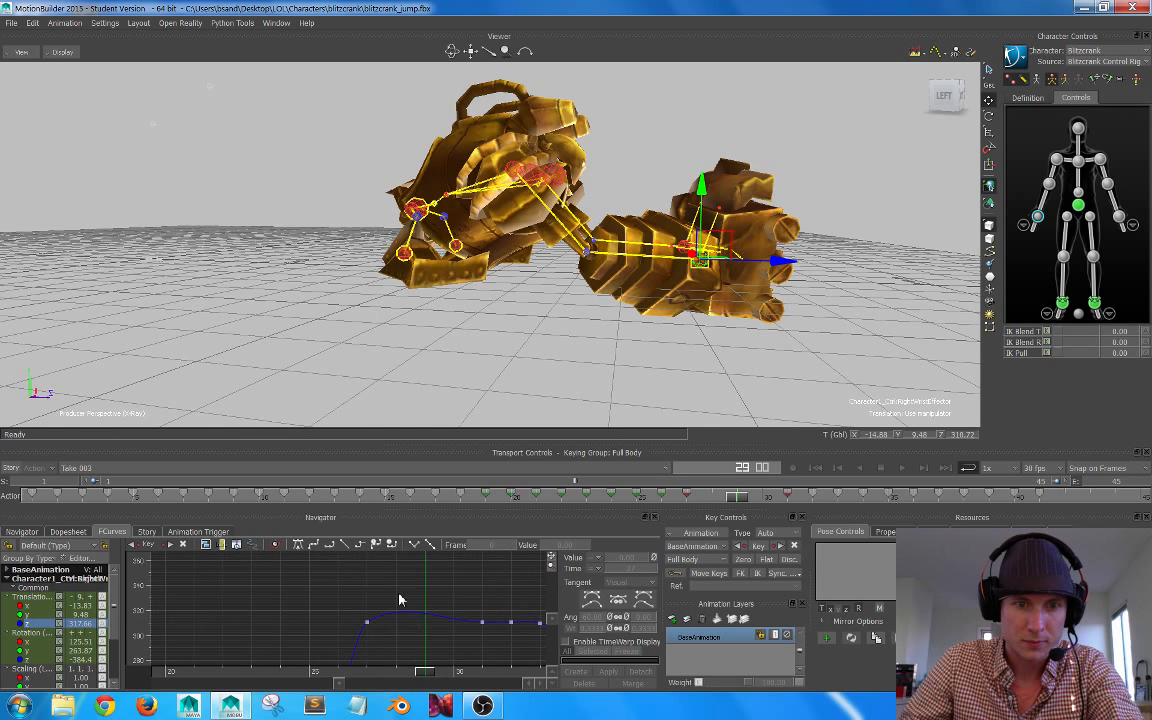
left_click_drag(400, 599, 326, 650)
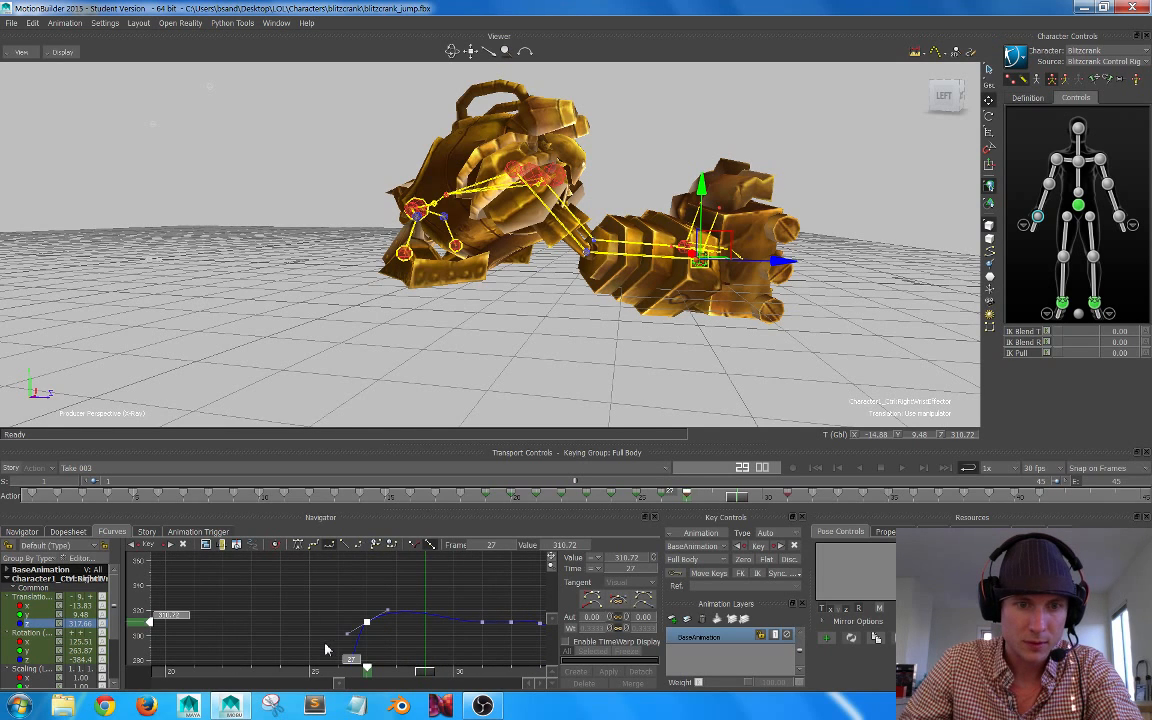
left_click(300, 551)
left_click_drag(393, 616, 376, 591, "shift")
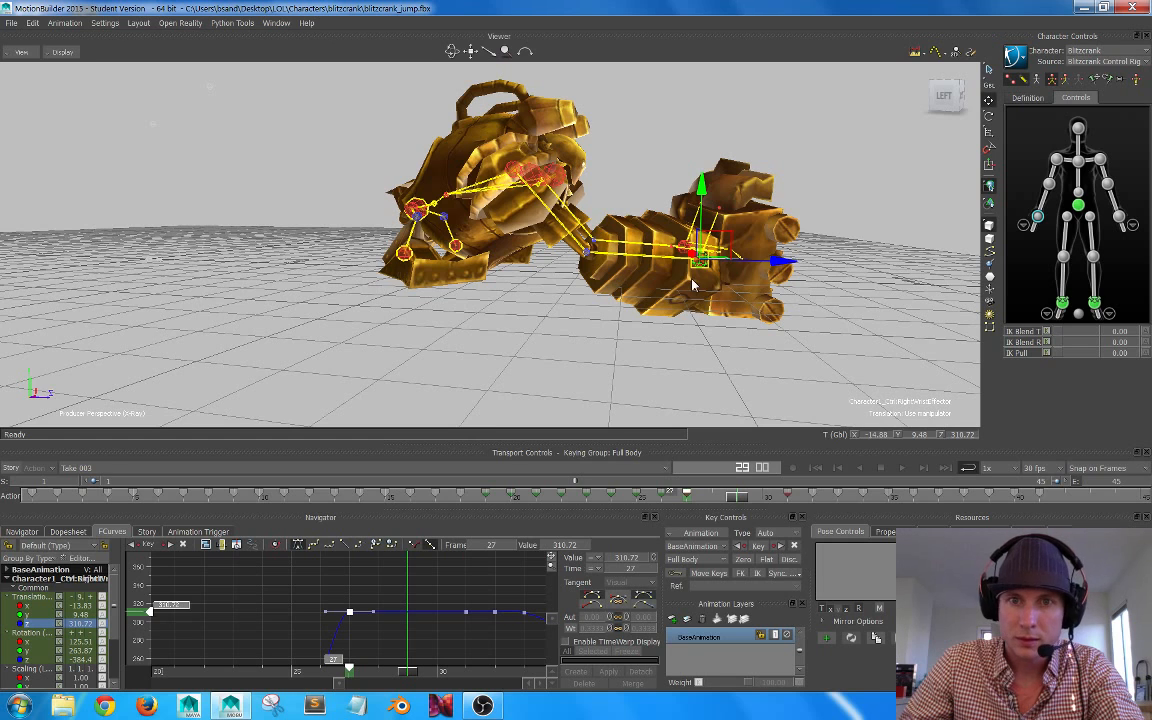
Step: Add a key at frame 29 on the right wrist's Z translation curve and lower it to 294.06
left_click_drag(692, 282, 636, 305, "shift")
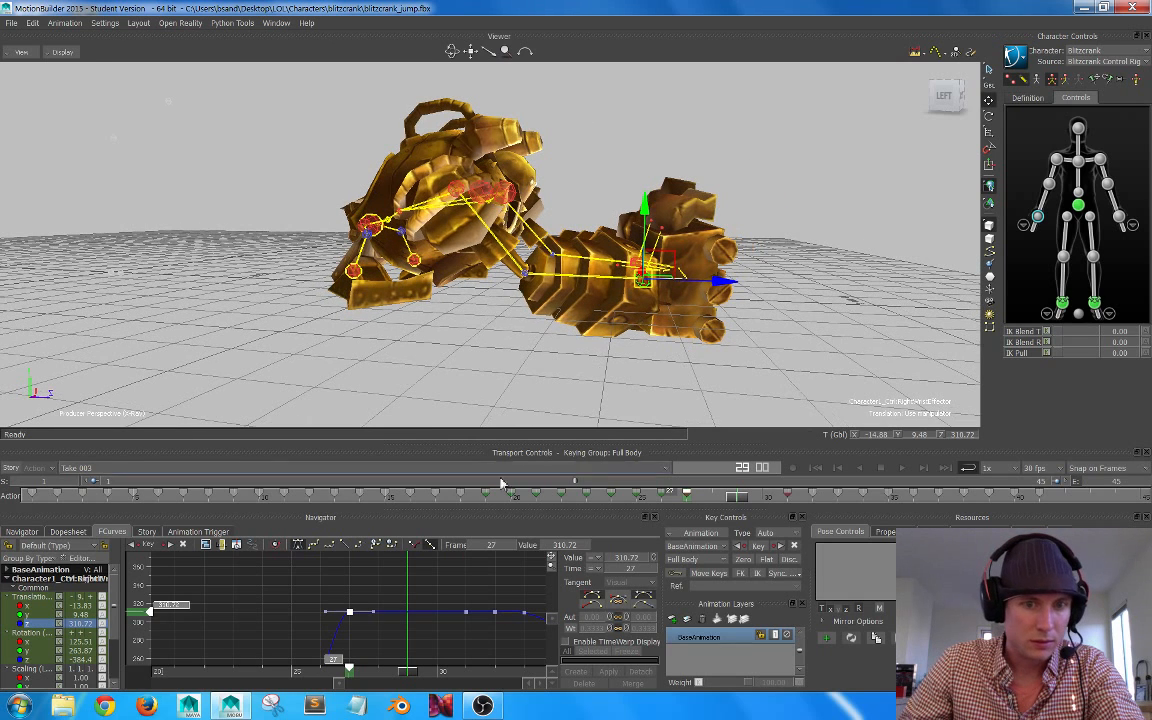
right_click(405, 622)
left_click(397, 616)
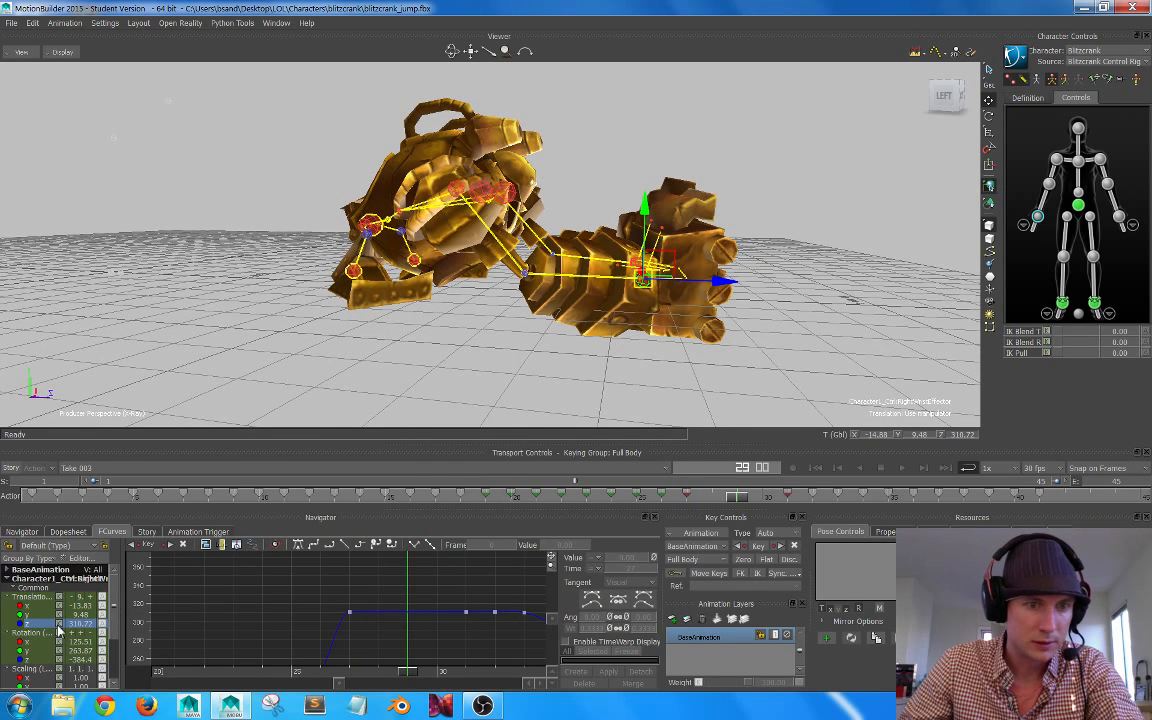
left_click_drag(386, 621, 356, 591, "ctrl")
left_click(389, 599)
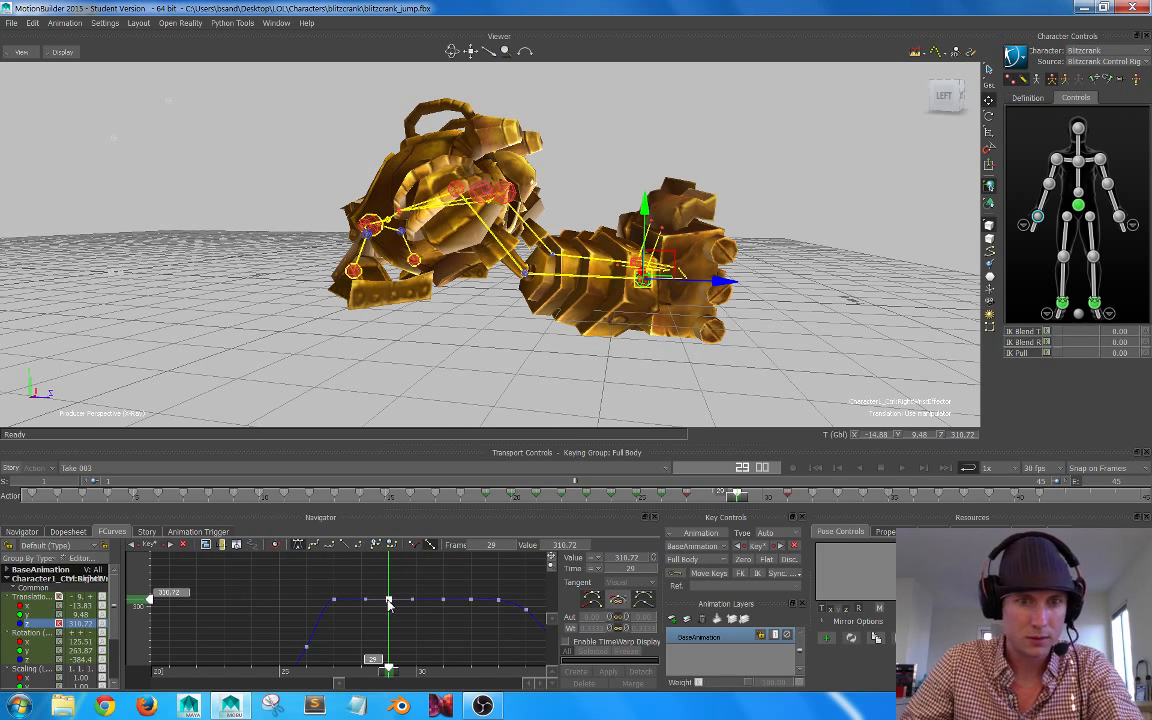
mouse_move(387, 606)
left_mouse_down()
mouse_move(387, 671)
mouse_move(387, 503)
mouse_move(380, 626)
mouse_move(397, 578)
mouse_move(410, 635)
mouse_move(439, 637)
mouse_move(403, 623)
left_mouse_up()
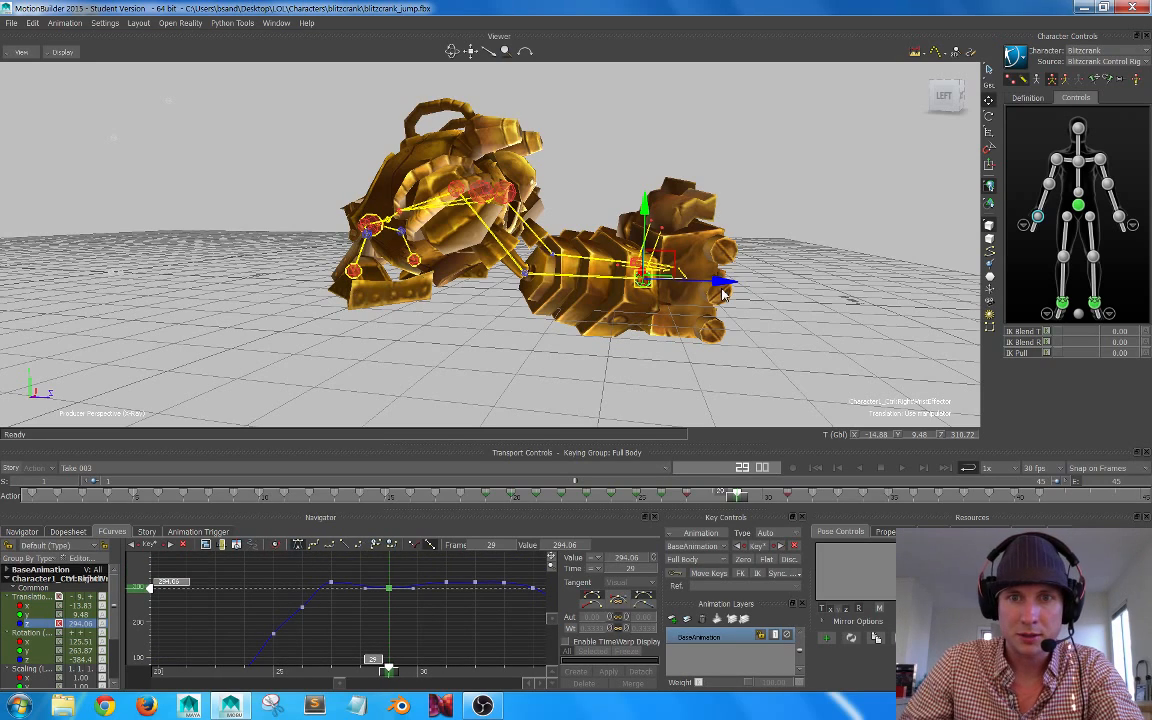
Step: Try moving the right wrist effector freely back toward the body at frame 29, and undo the move
mouse_move(695, 322)
left_mouse_down("ctrl+shift")
mouse_move(663, 322)
mouse_move(689, 323)
mouse_move(674, 316)
left_mouse_up("ctrl+shift")
left_click_drag(413, 568, 379, 618)
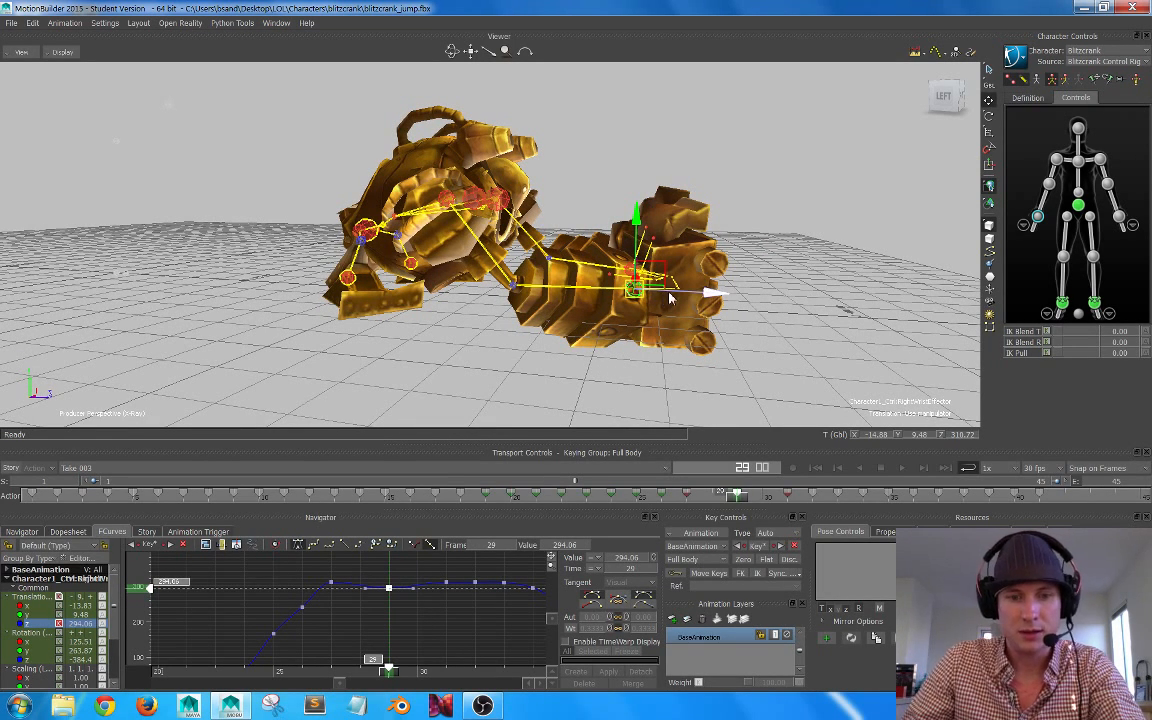
left_click_drag(670, 297, 462, 285)
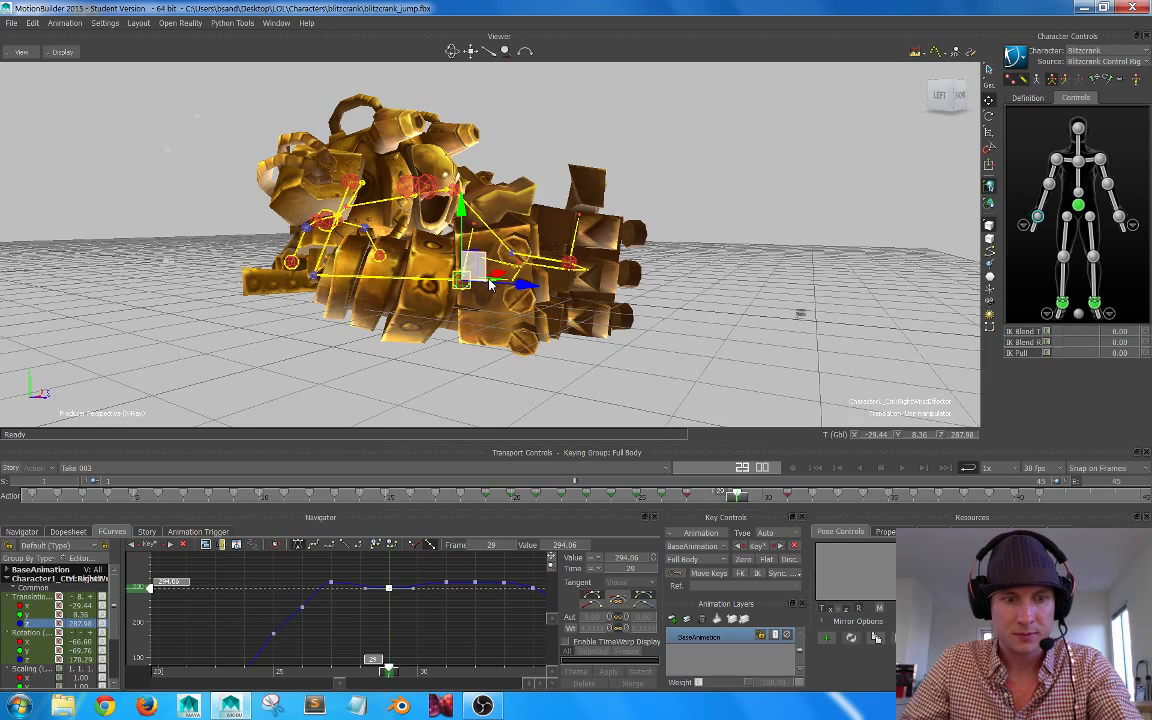
key("ctrl+z")
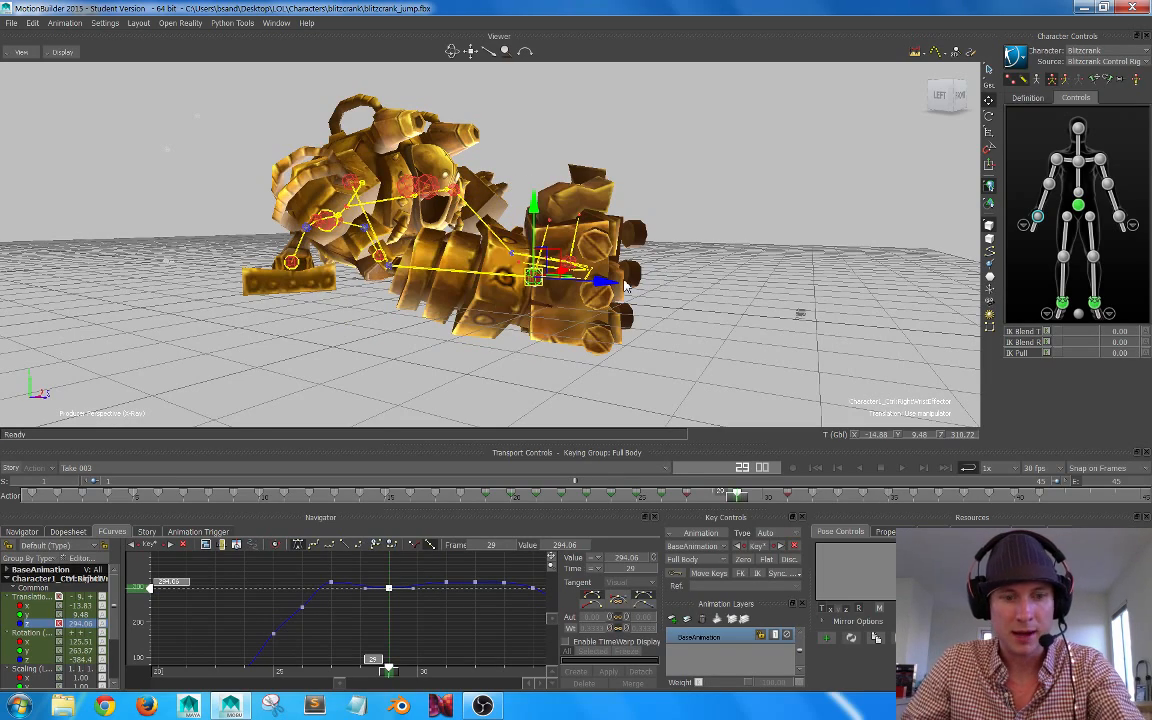
Step: Move the right wrist effector to Z 306.06, key it at frame 29 in Body Parts mode, and check frame 28
mouse_move(624, 282)
left_mouse_down("ctrl+shift")
mouse_move(639, 298)
mouse_move(625, 294)
left_mouse_up("ctrl+shift")
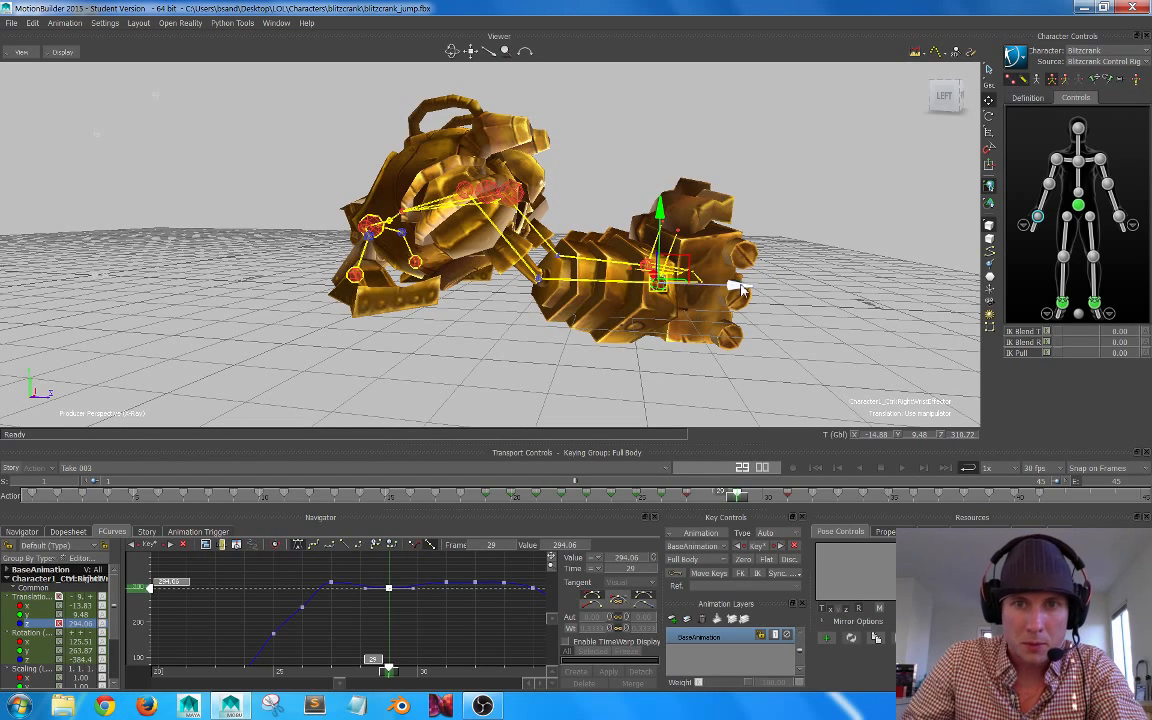
left_click_drag(742, 286, 730, 291)
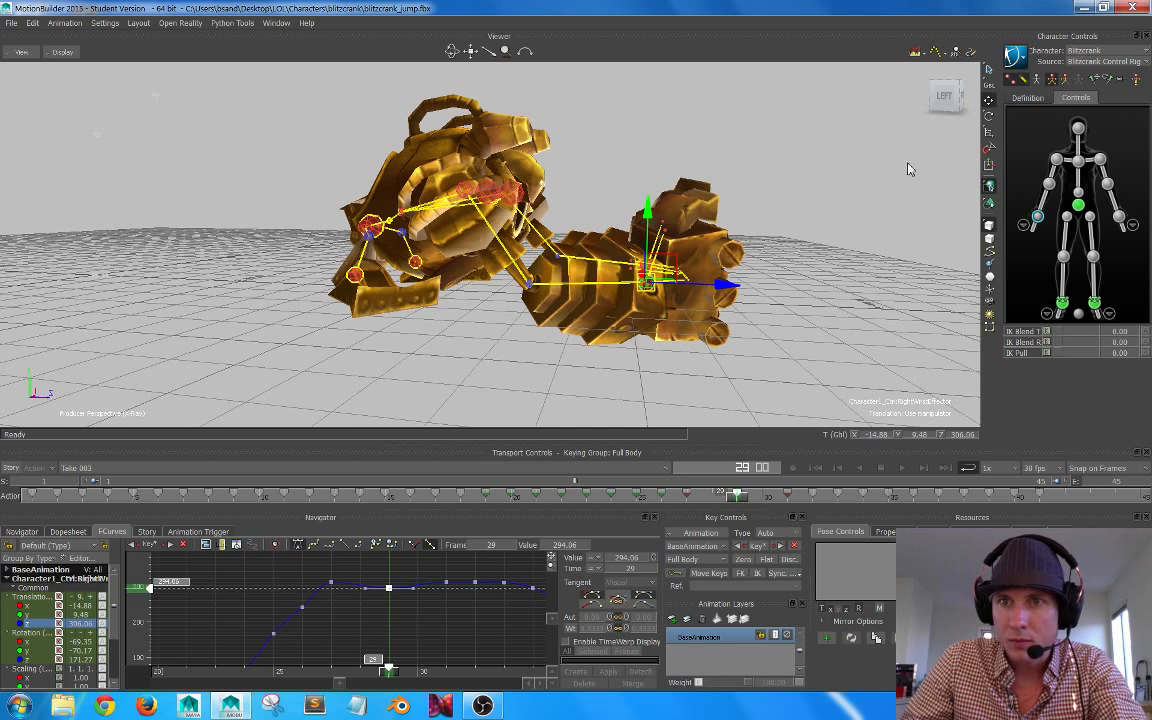
left_click(1064, 79)
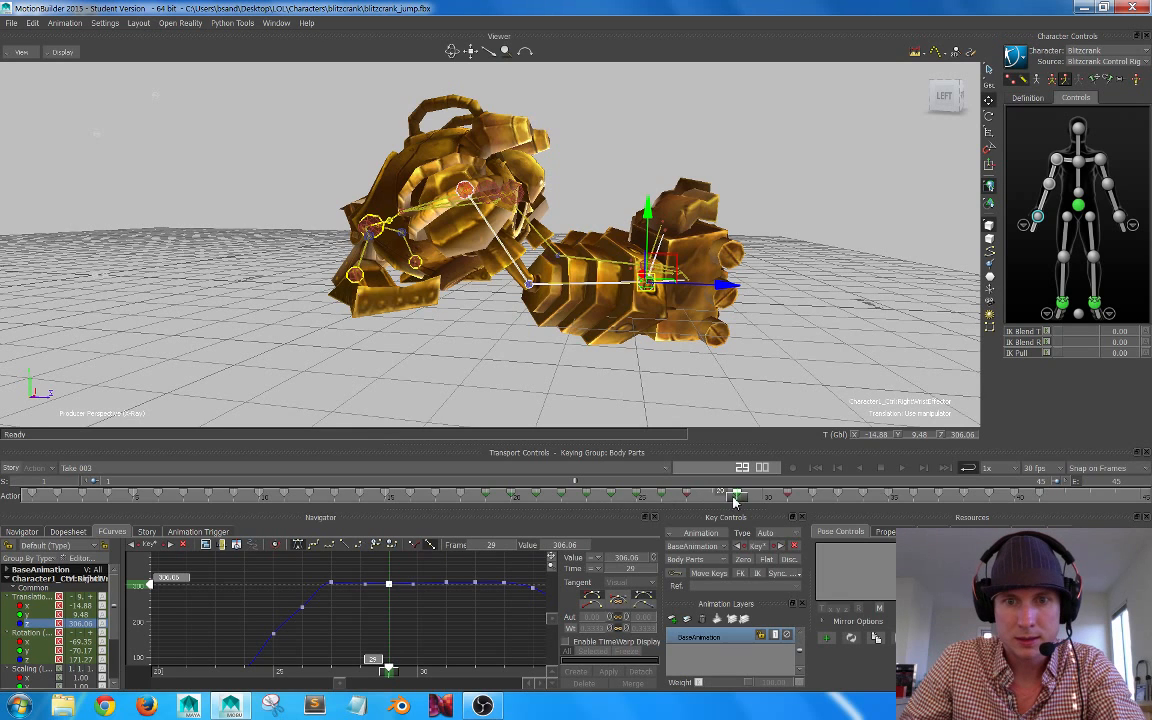
left_click_drag(733, 502, 709, 495)
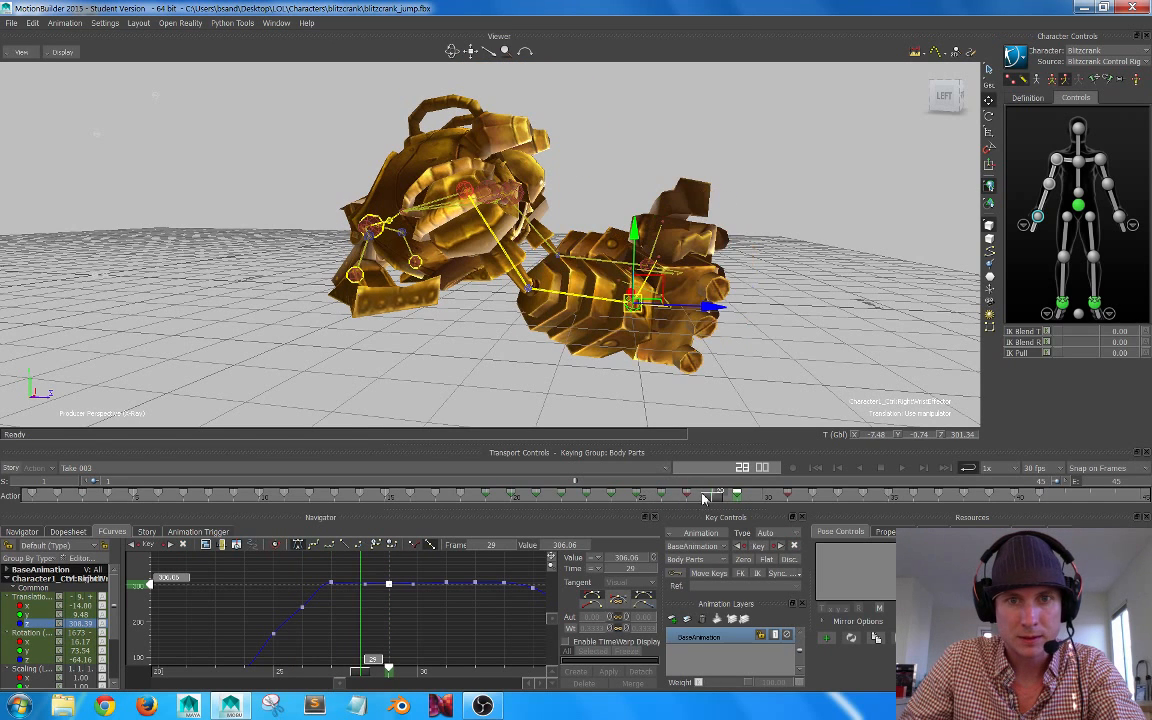
Step: Select the right upper arm and forearm controls and flatten the tangents of their keys at frame 27
left_click(1049, 184)
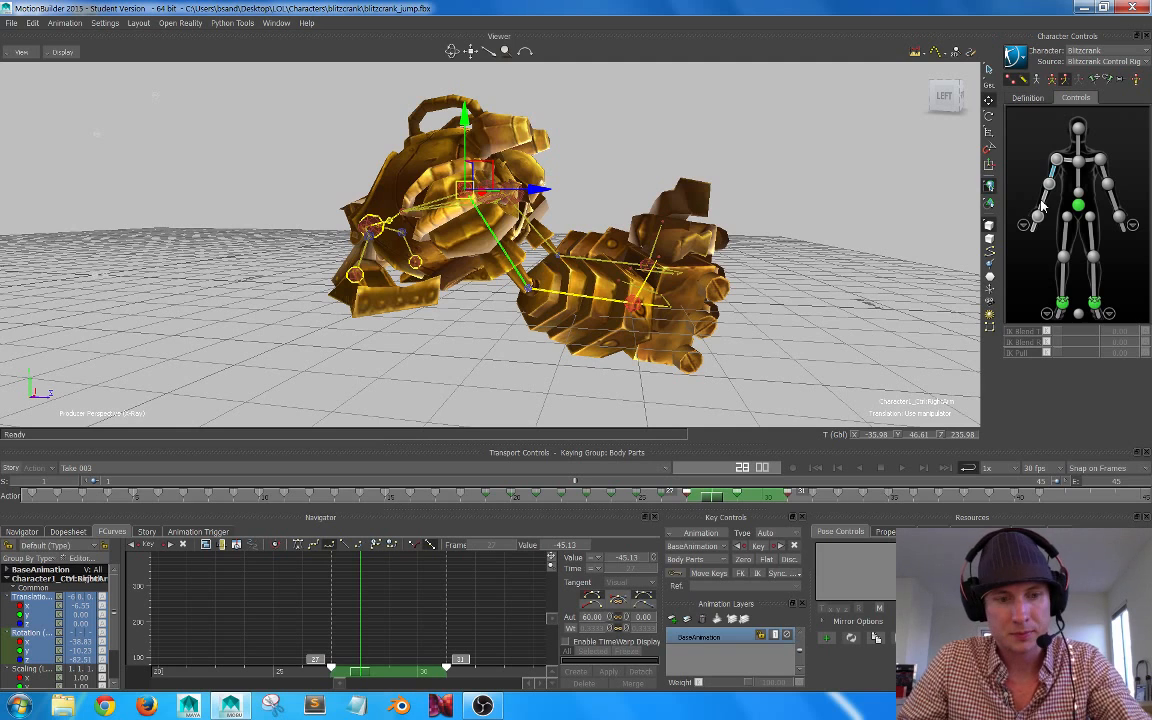
left_click(1043, 205, "shift")
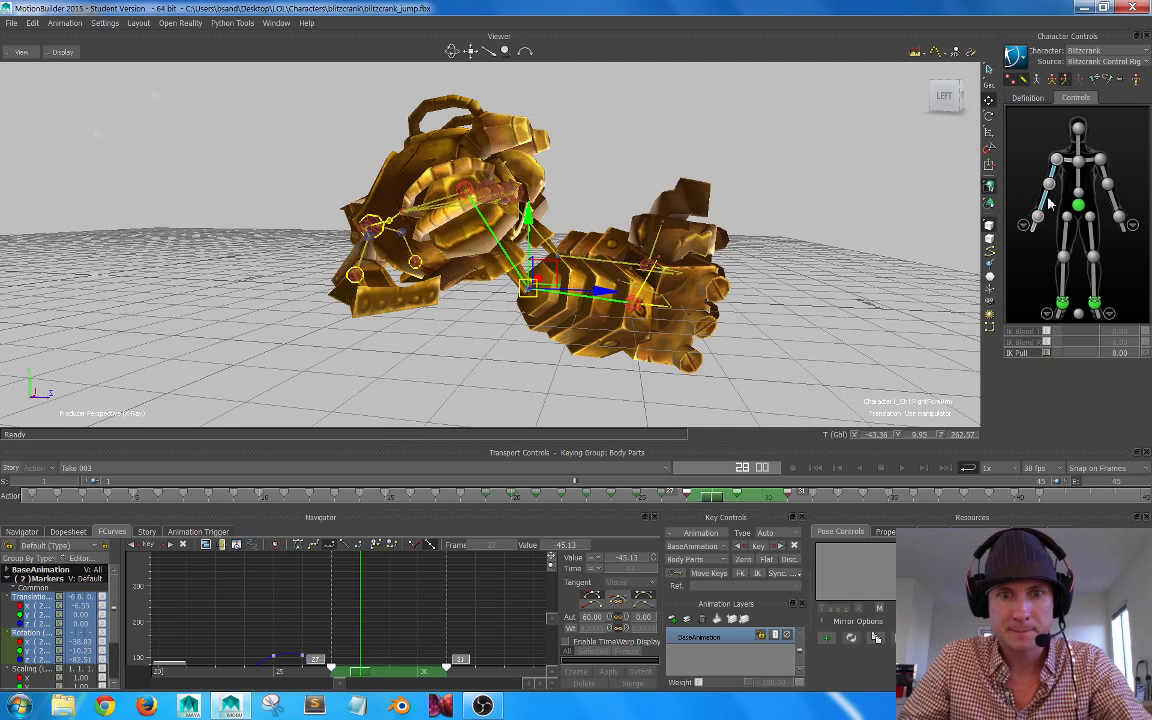
key("a")
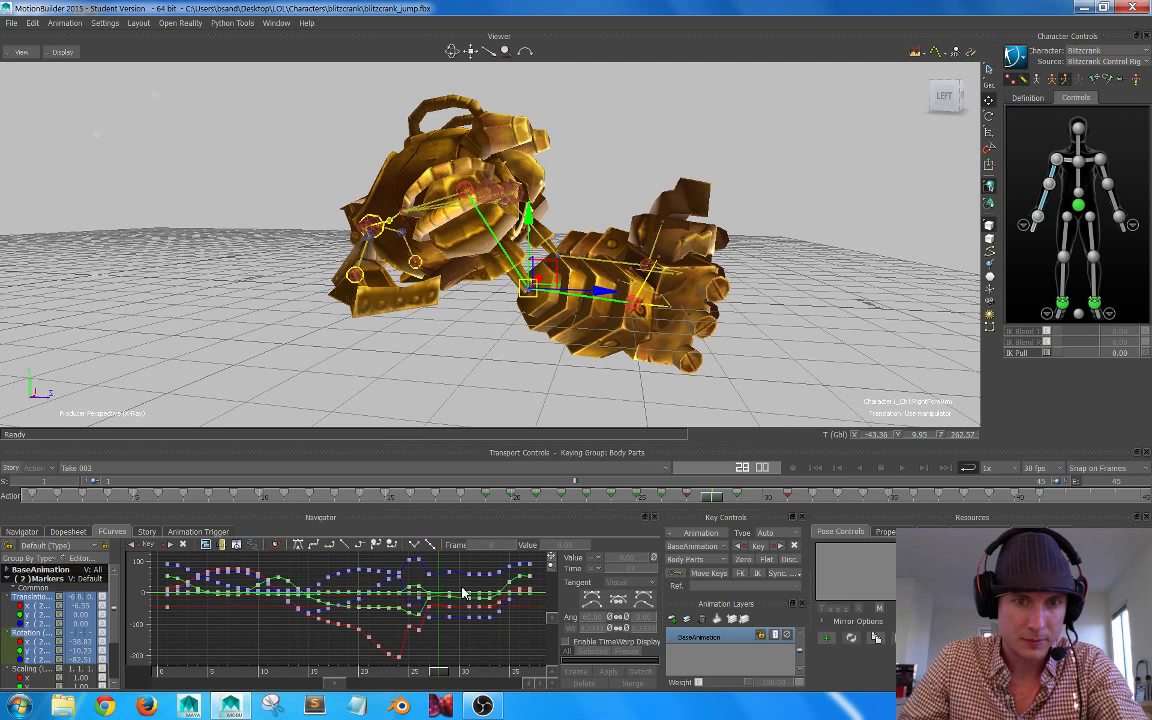
left_click_drag(431, 609, 380, 648, "ctrl")
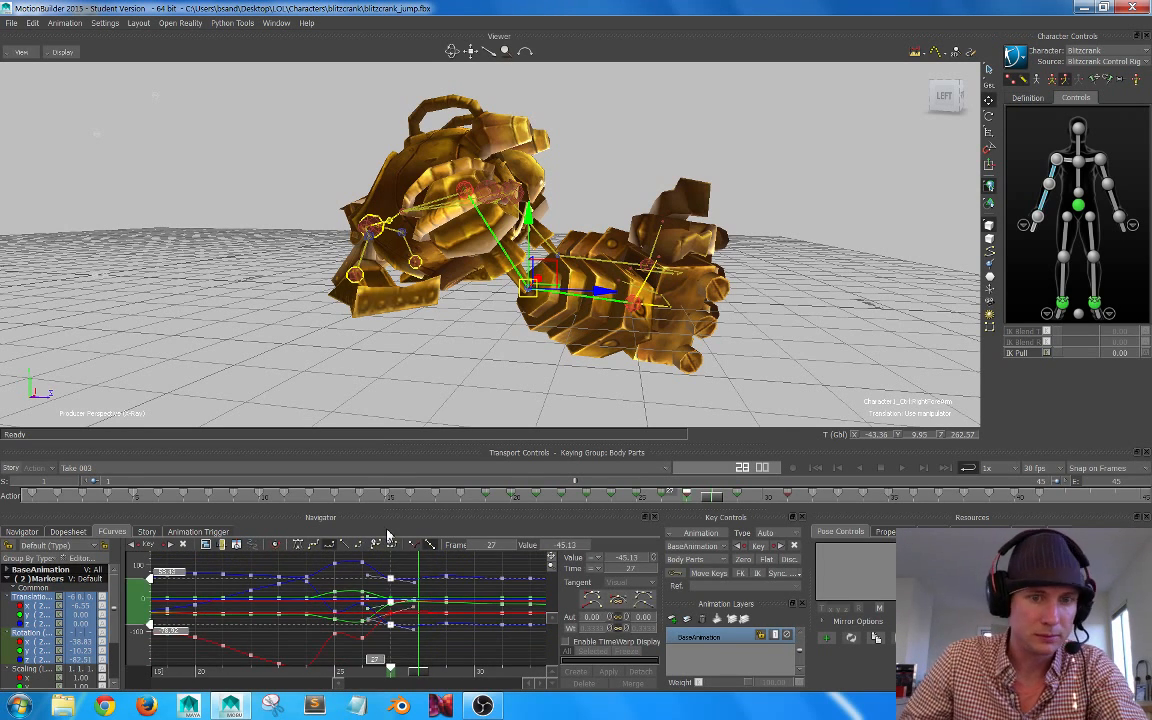
left_click(299, 548)
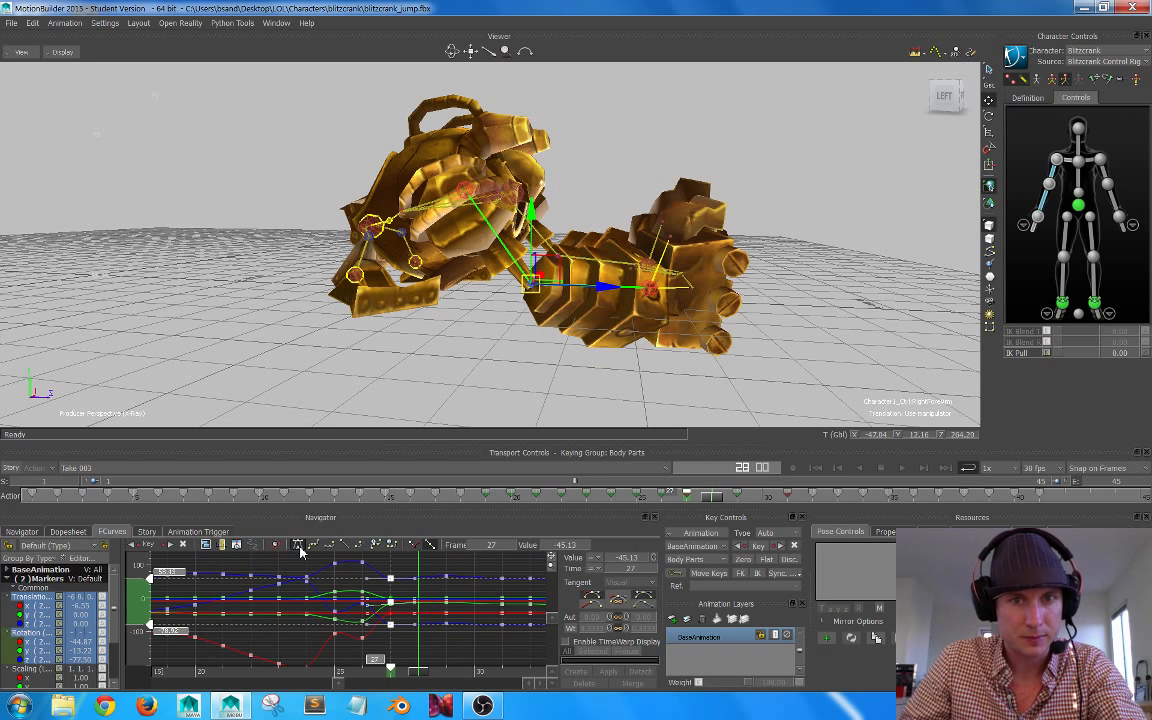
Step: Try moving the right wrist effector forward along Z at frame 29, and discard the unkeyed move
left_click_drag(709, 502, 736, 491)
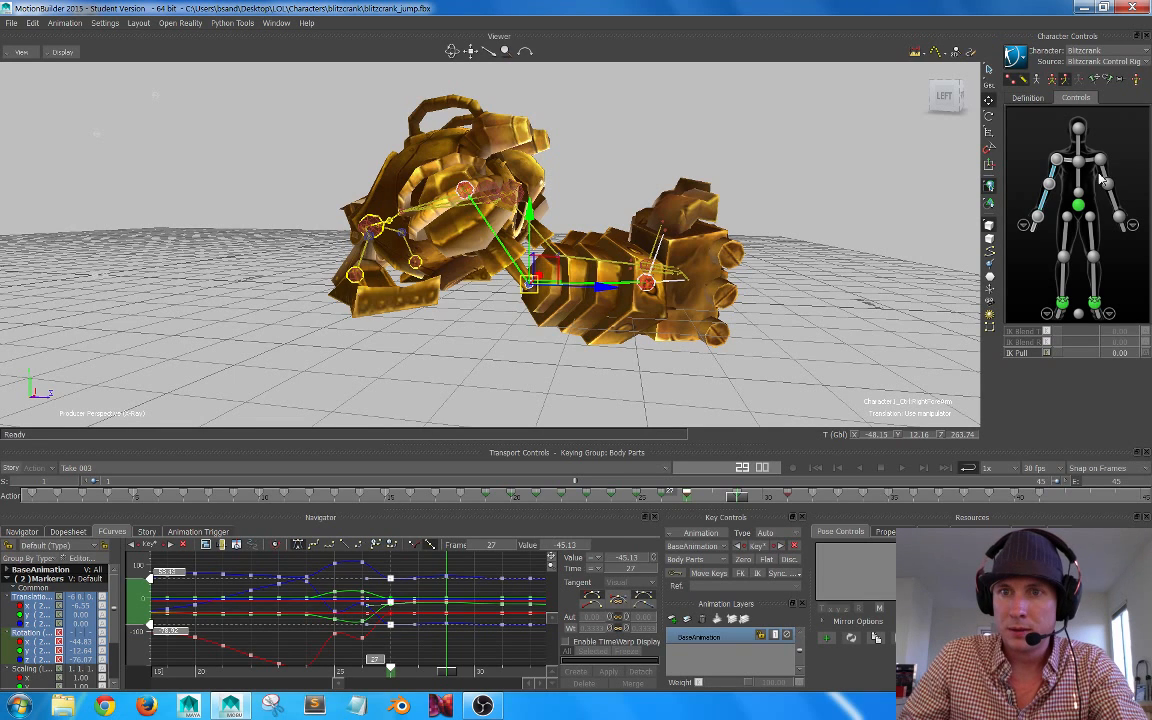
left_click(1038, 219)
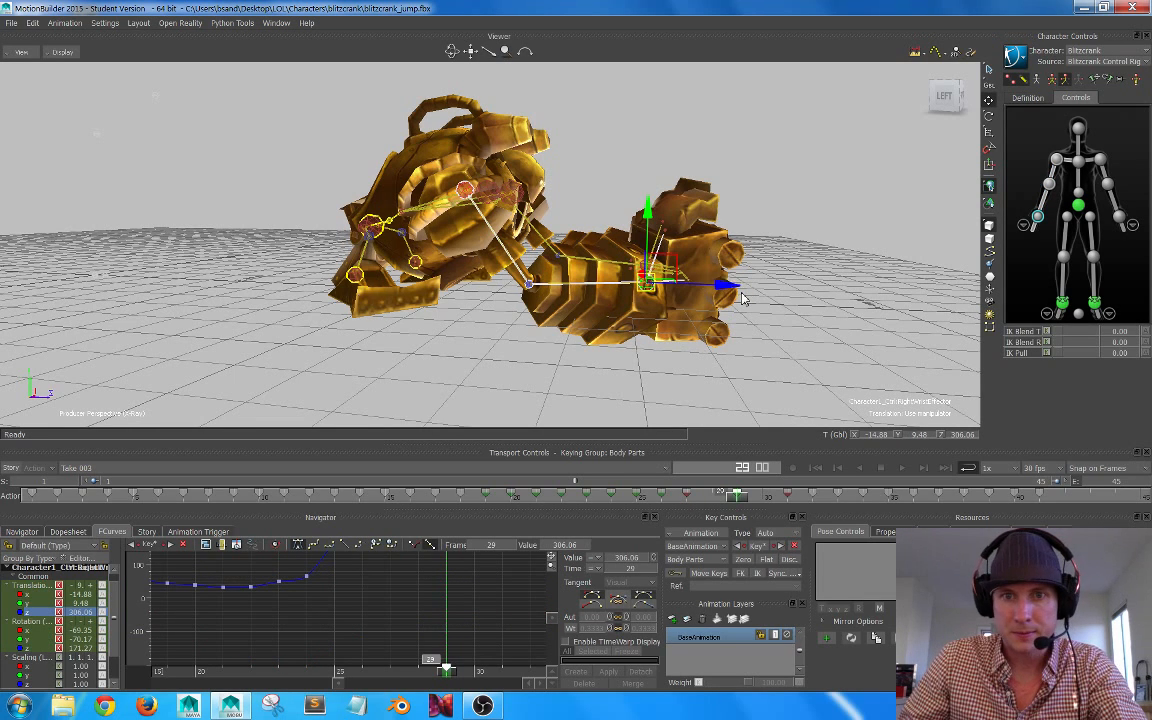
left_click_drag(727, 293, 713, 347)
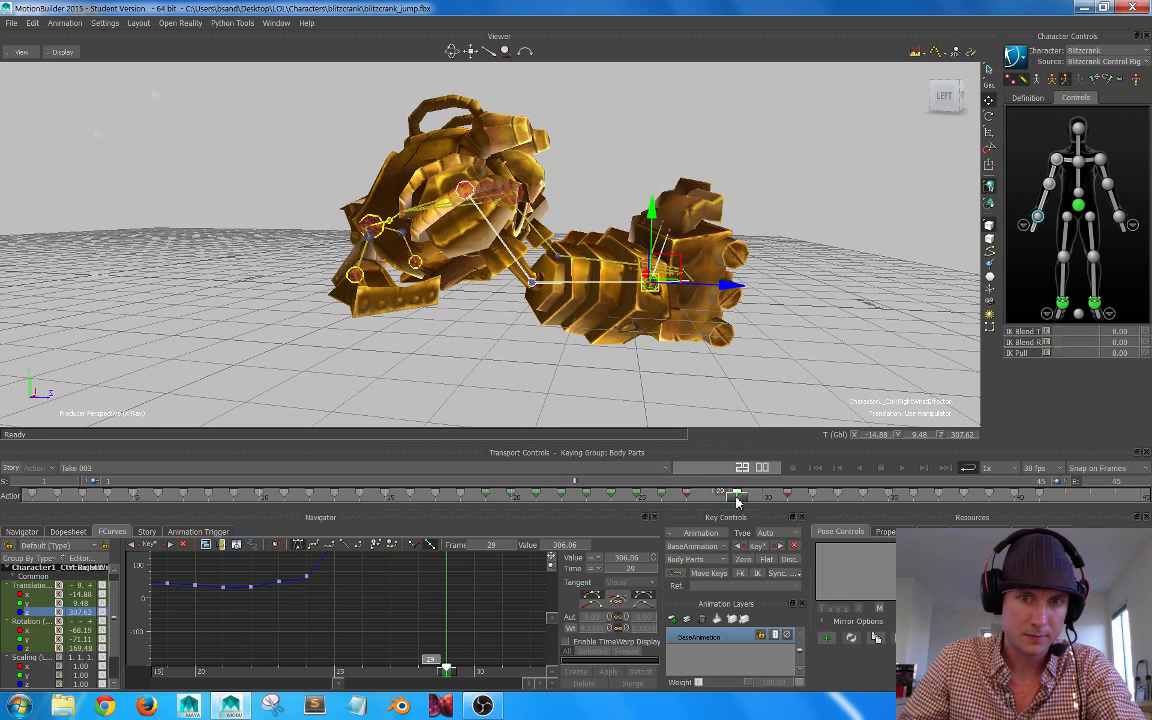
left_click_drag(736, 495, 737, 455)
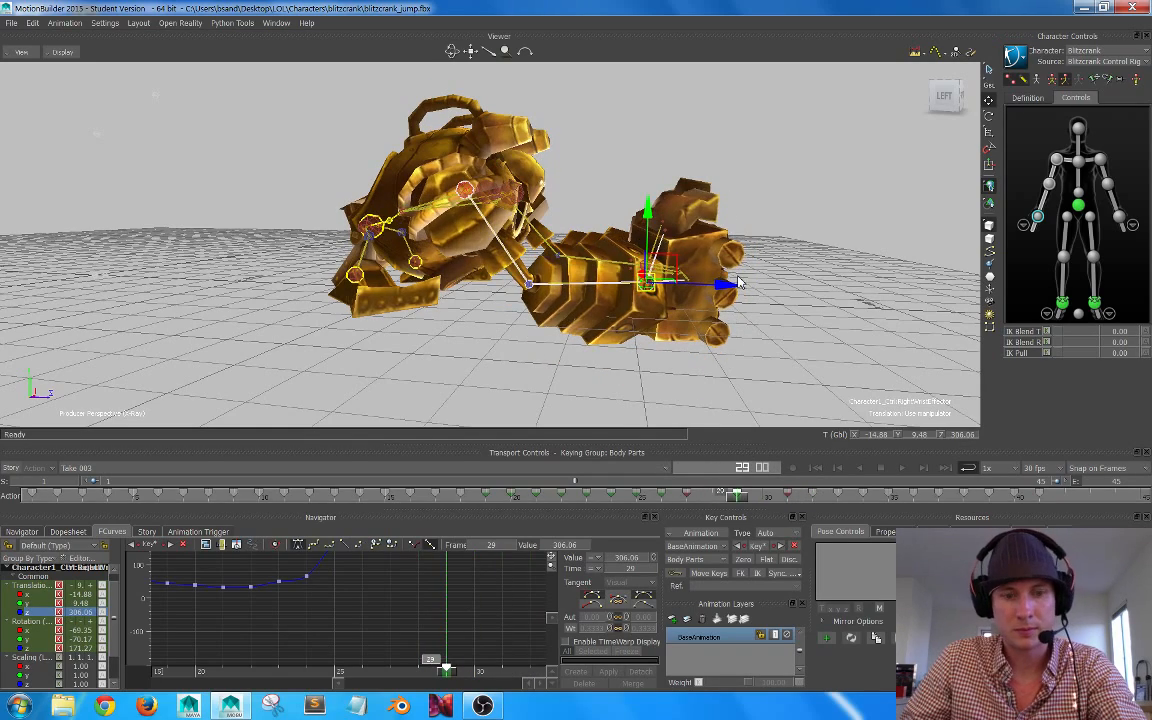
Step: Play back the jump from a wider view and examine the right arm's motion through the landing hold around frames 28 to 31
right_click_drag(713, 217, 700, 256, "alt")
left_click_drag(700, 256, 644, 254, "alt")
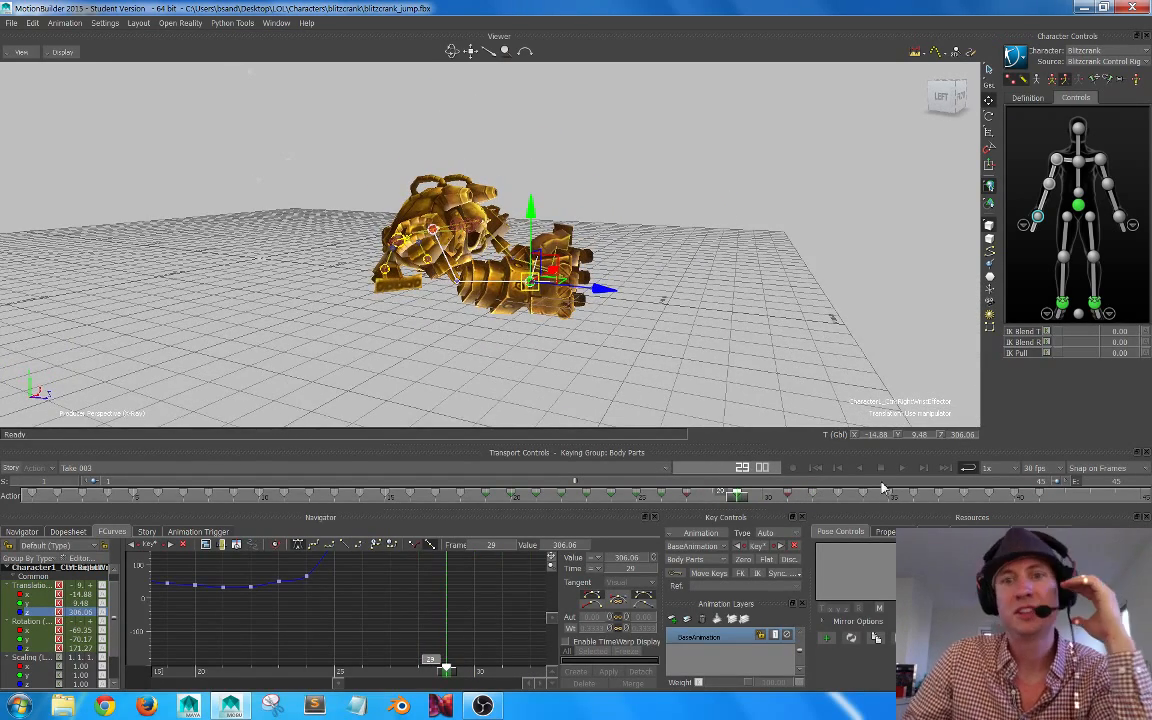
left_click(900, 468)
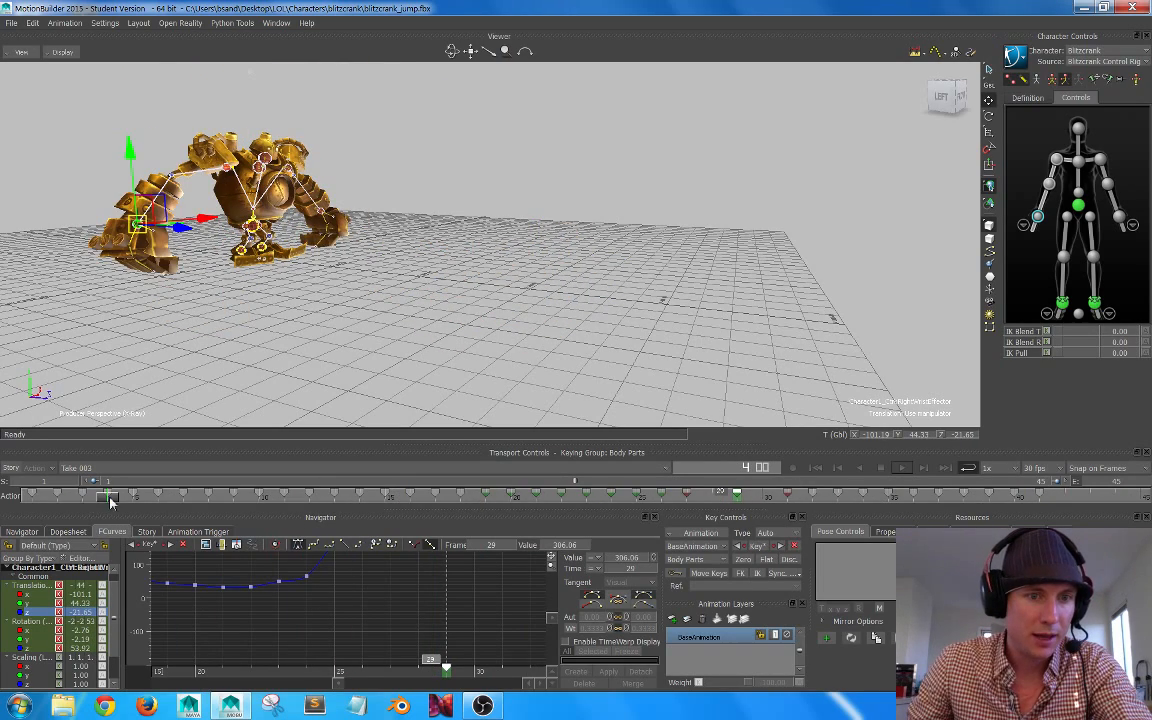
left_click_drag(110, 501, 764, 497)
right_click_drag(645, 356, 707, 333, "alt")
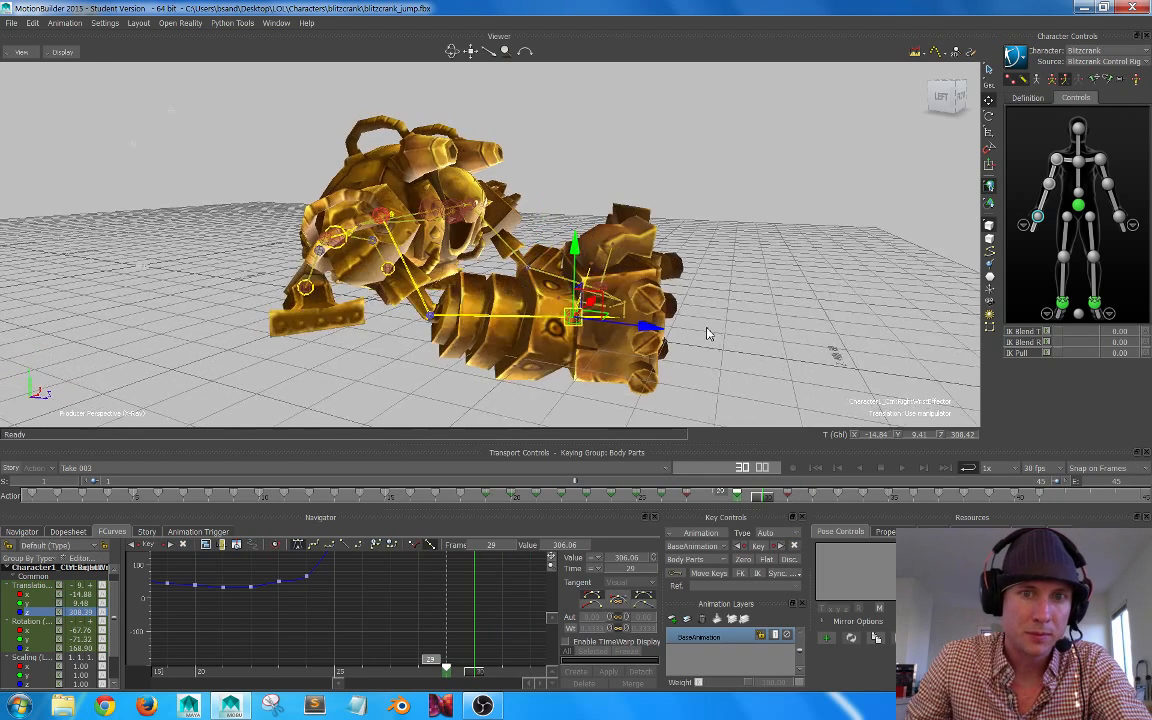
left_click_drag(707, 333, 717, 322, "alt")
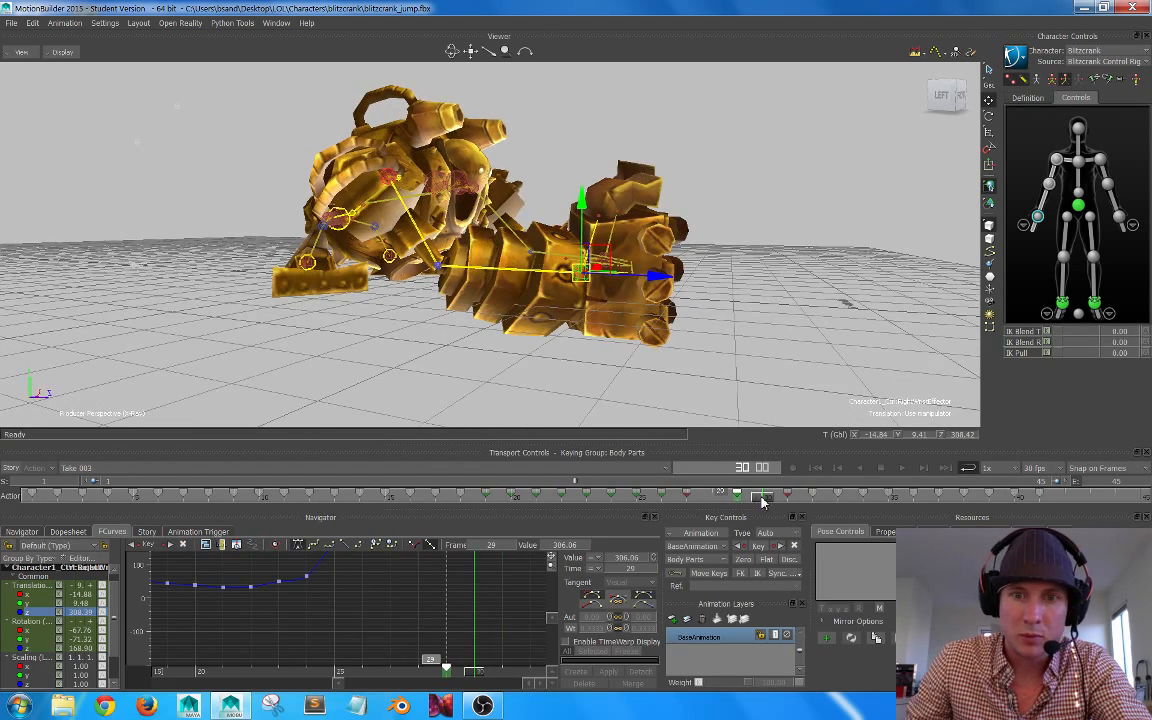
left_click_drag(762, 500, 791, 473)
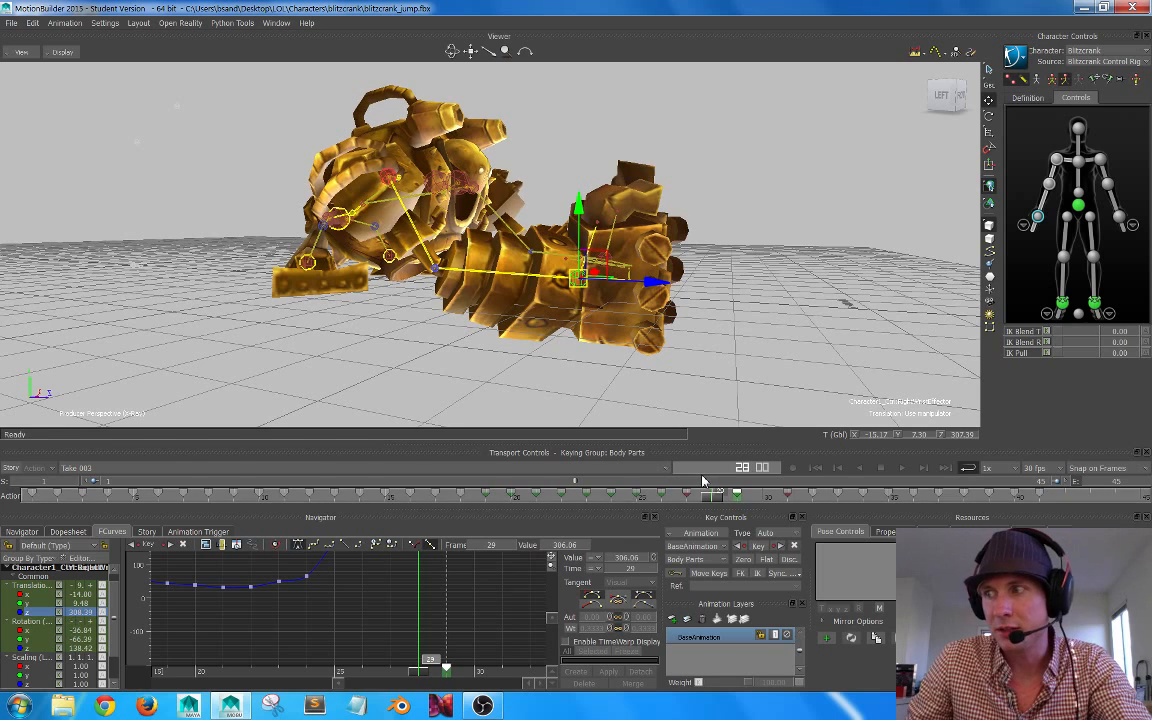
left_click_drag(711, 498, 737, 498)
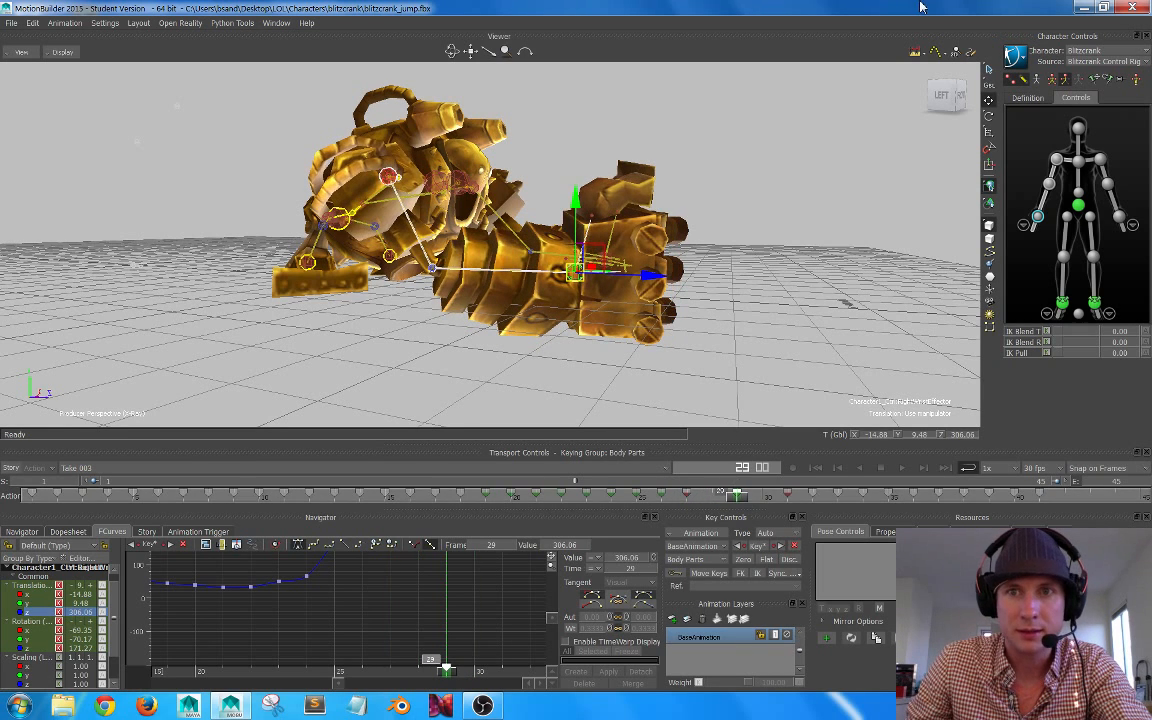
Step: Display the motion trajectory of the right wrist effector and get a close view of it
left_click(936, 54)
left_click_drag(654, 238, 629, 262, "ctrl+shift")
key("f")
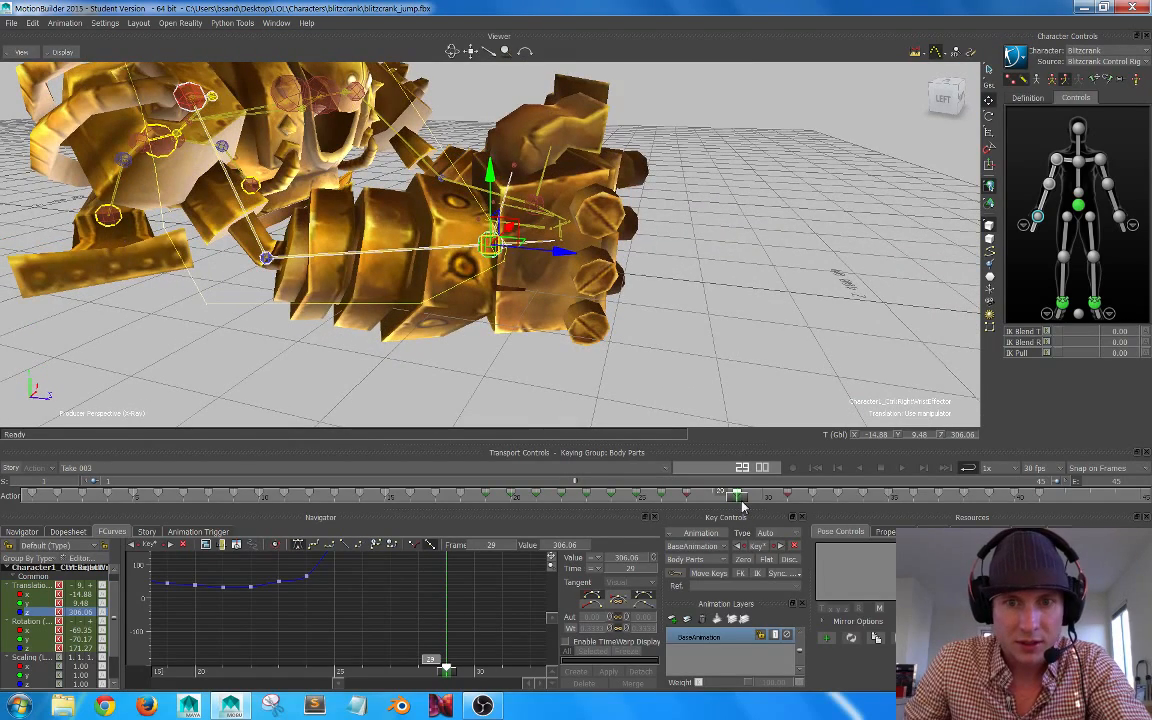
Step: Examine the right wrist's path against its trajectory frame by frame from 27 to 30
left_click_drag(742, 507, 687, 503)
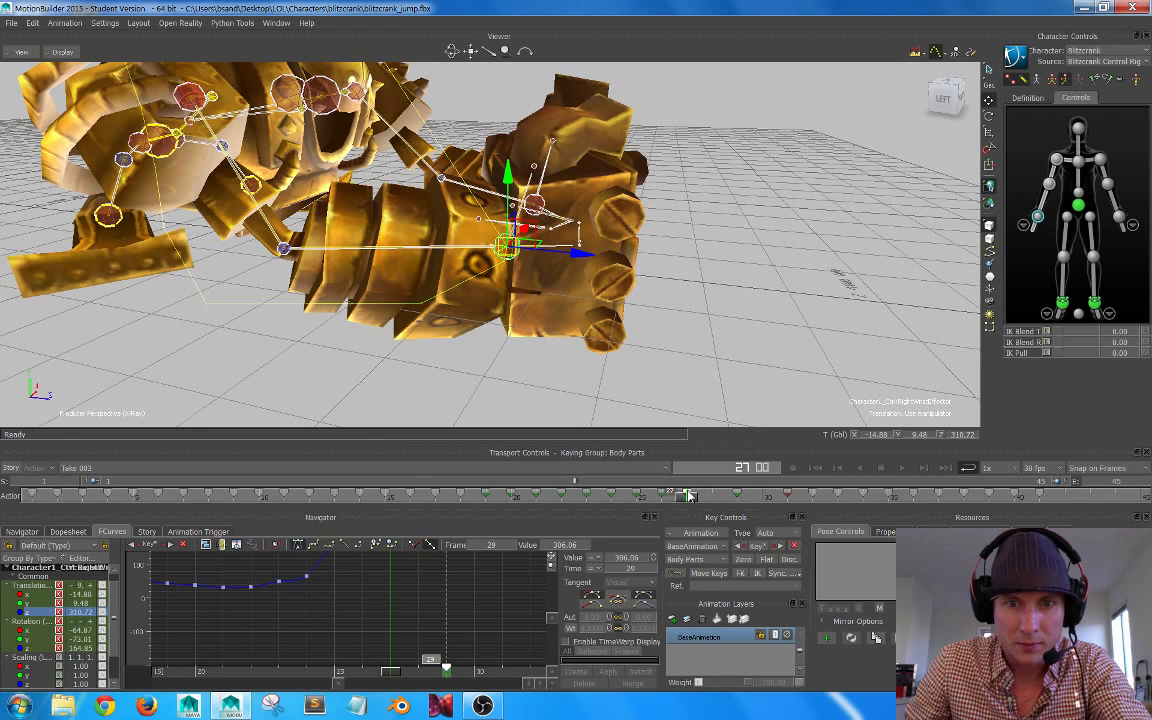
left_click_drag(702, 505, 711, 506)
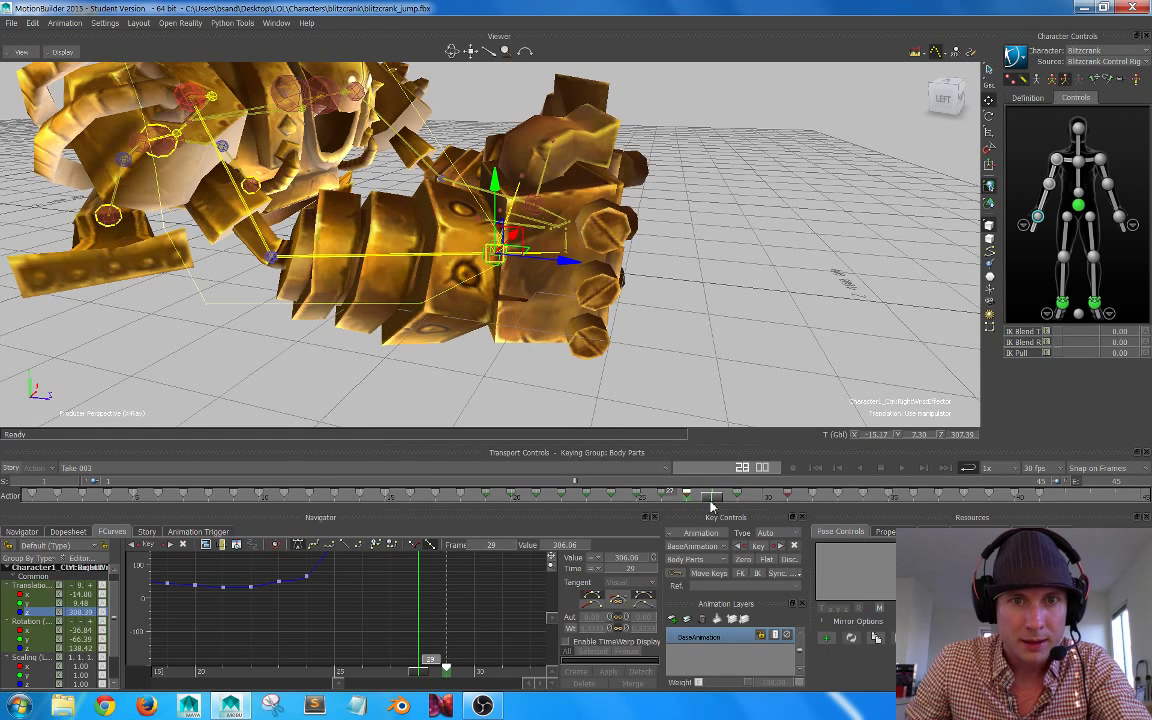
right_click_drag(561, 291, 606, 293, "alt")
left_click_drag(606, 293, 616, 275, "alt")
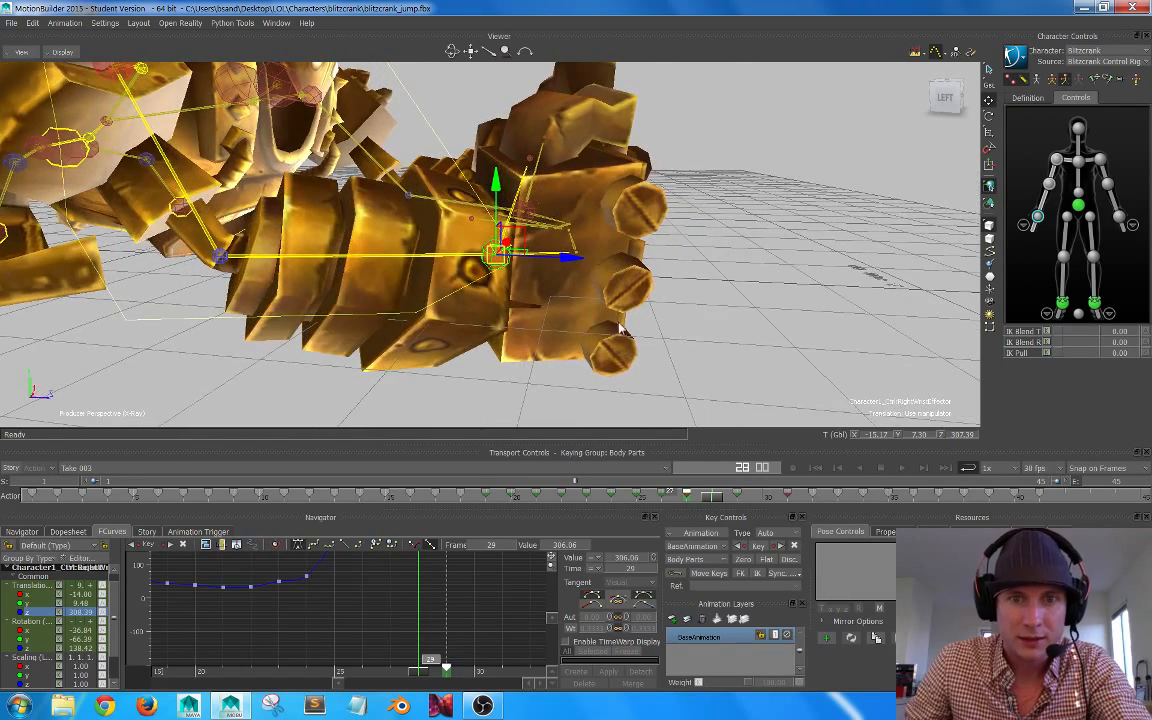
mouse_move(713, 500)
left_mouse_down()
mouse_move(689, 502)
mouse_move(732, 503)
left_mouse_up()
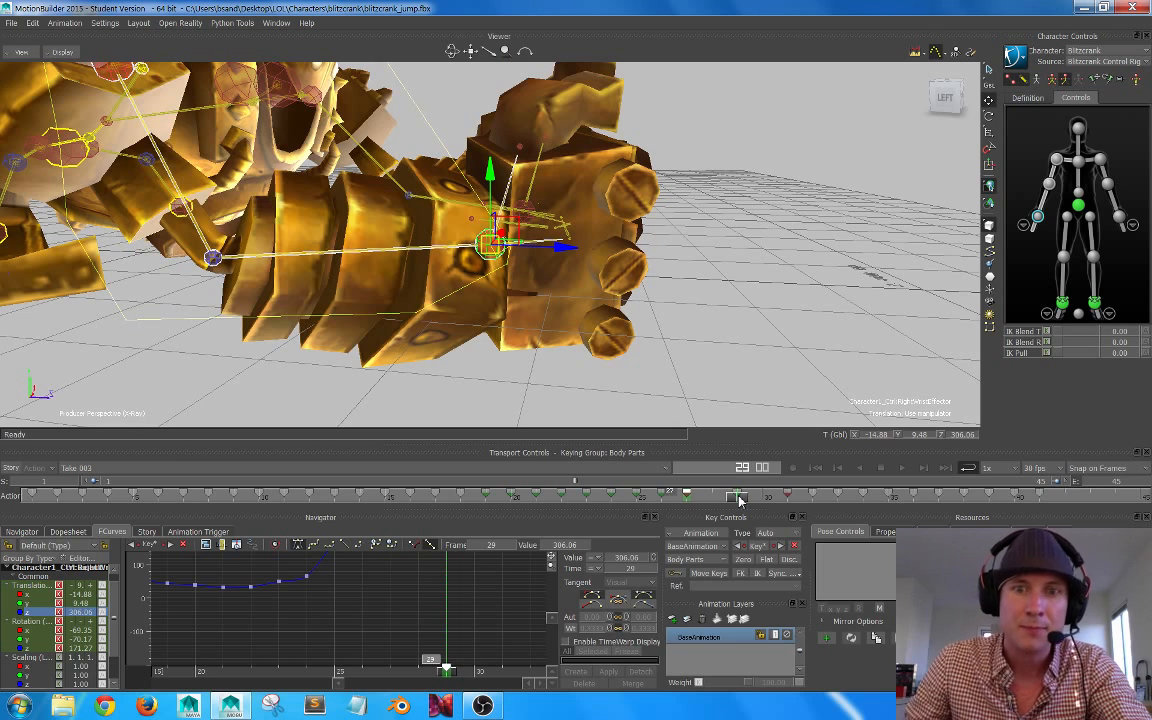
mouse_move(740, 500)
left_mouse_down()
mouse_move(708, 502)
mouse_move(735, 501)
left_mouse_up()
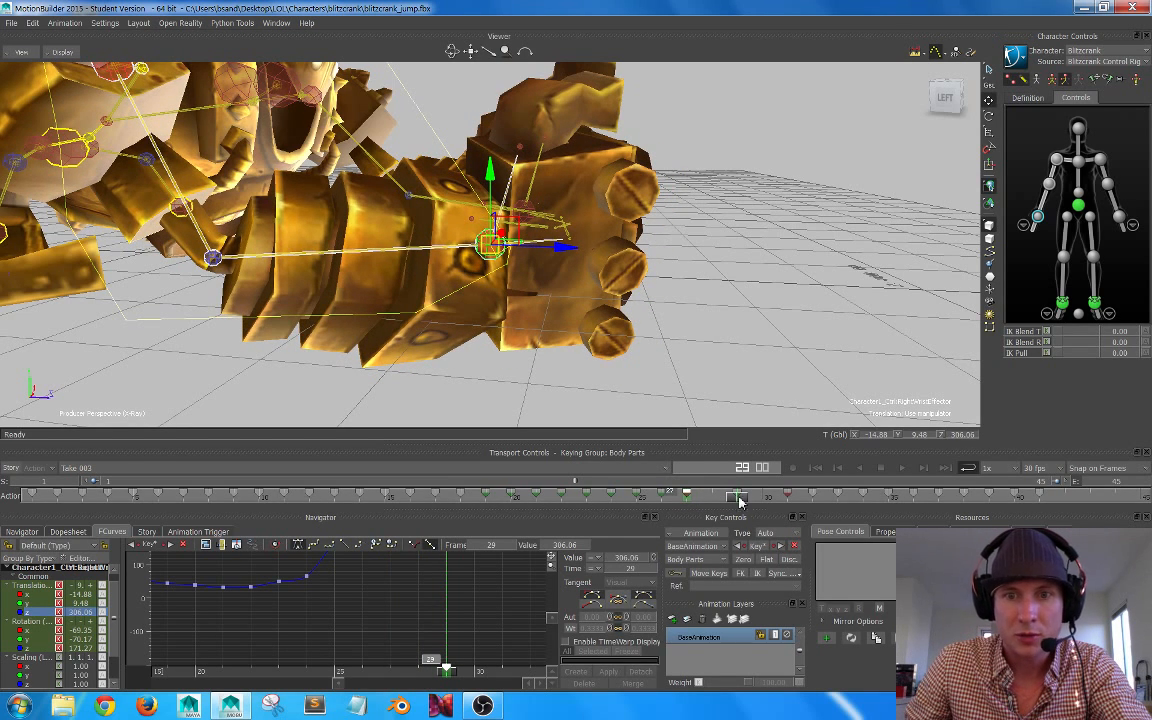
mouse_move(746, 507)
left_mouse_down()
mouse_move(785, 503)
mouse_move(689, 496)
mouse_move(663, 510)
mouse_move(713, 515)
mouse_move(697, 518)
mouse_move(752, 499)
mouse_move(733, 503)
mouse_move(789, 505)
mouse_move(740, 505)
mouse_move(757, 512)
left_mouse_up()
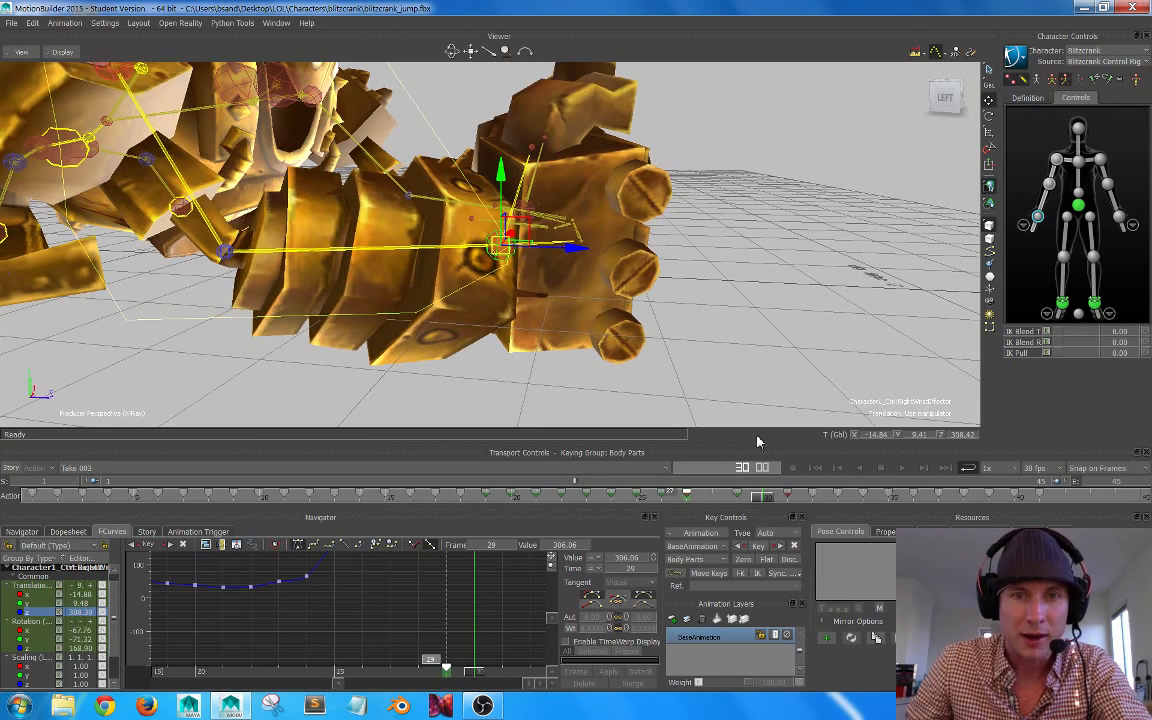
Step: Turn on auto key and lower the right wrist effector at frame 30 to Y 8.75
left_click_drag(505, 185, 502, 196)
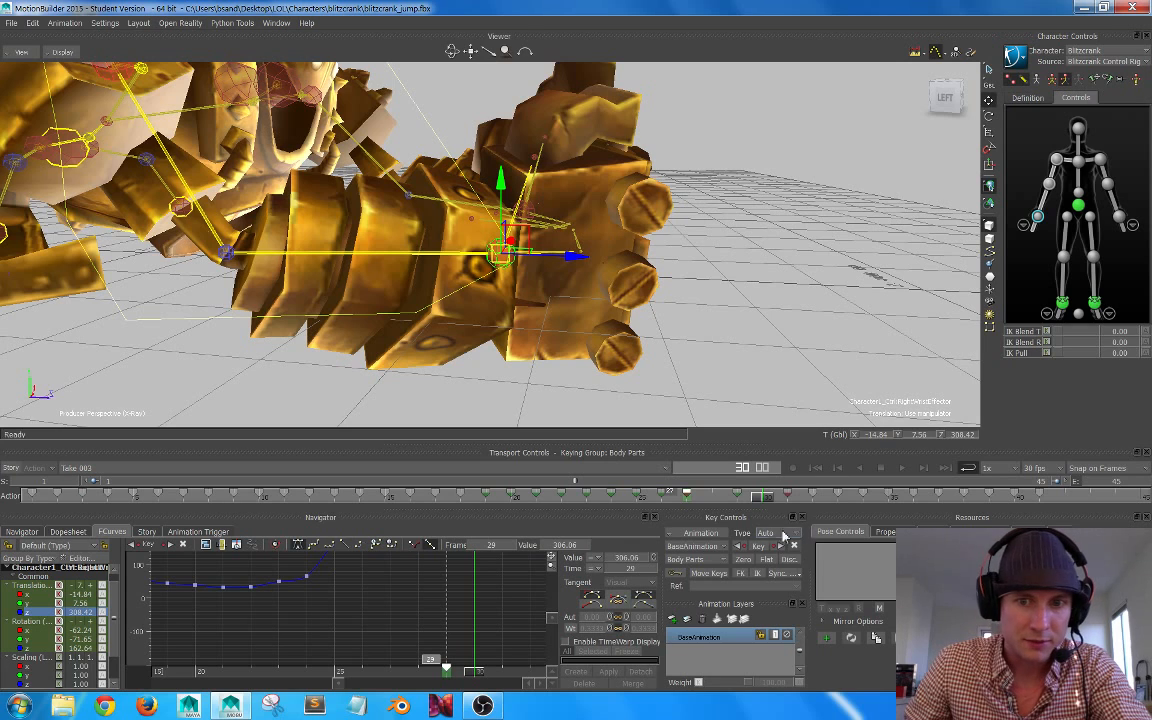
left_click(677, 573)
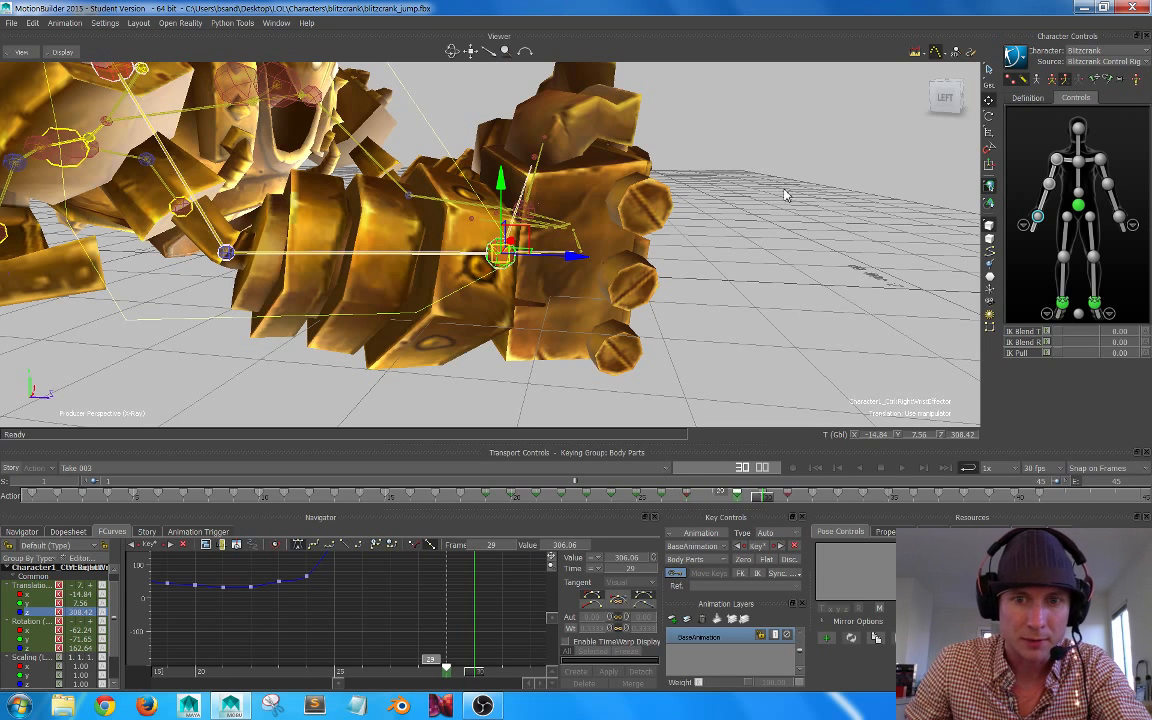
mouse_move(762, 503)
left_mouse_down()
mouse_move(737, 493)
mouse_move(815, 493)
mouse_move(766, 494)
left_mouse_up()
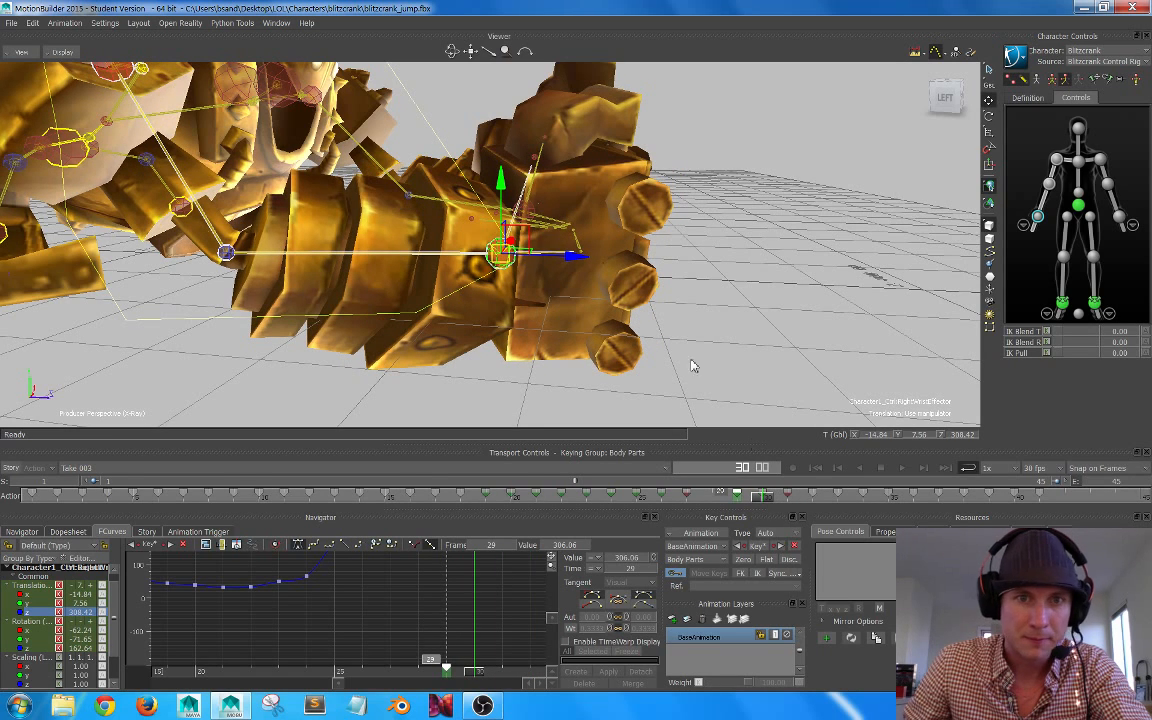
left_click_drag(499, 180, 501, 178)
mouse_move(767, 496)
left_mouse_down()
mouse_move(692, 496)
mouse_move(843, 498)
mouse_move(609, 494)
mouse_move(790, 496)
mouse_move(762, 495)
left_mouse_up()
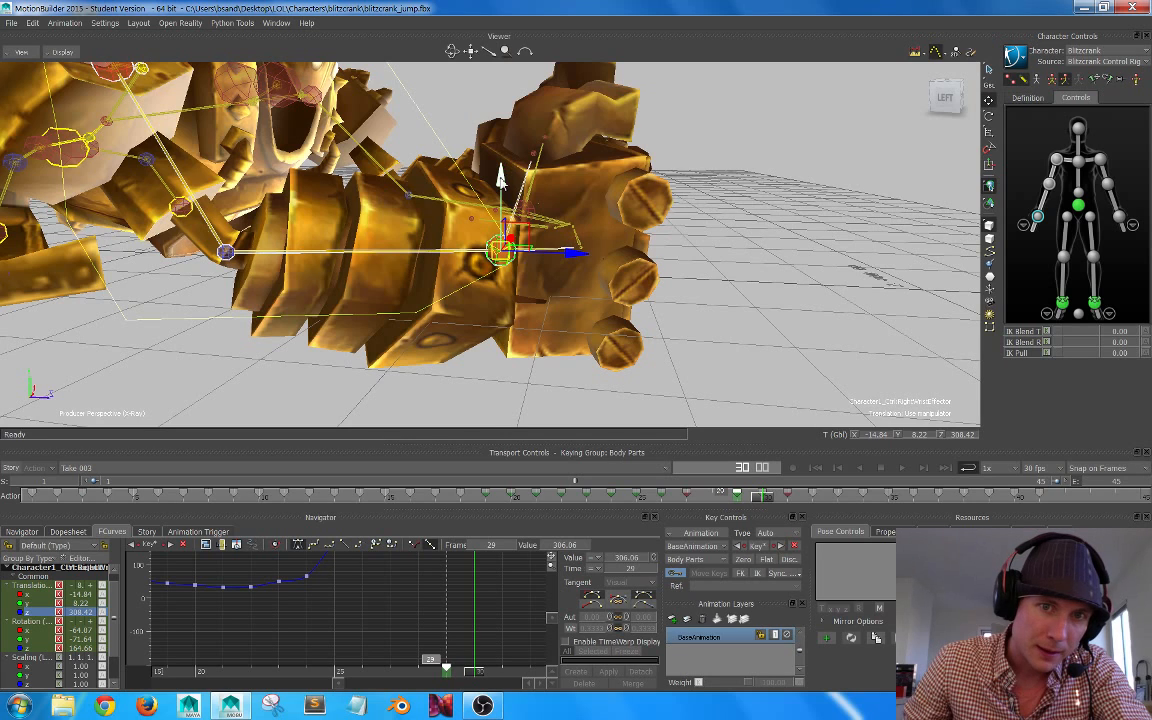
left_click_drag(501, 181, 501, 178)
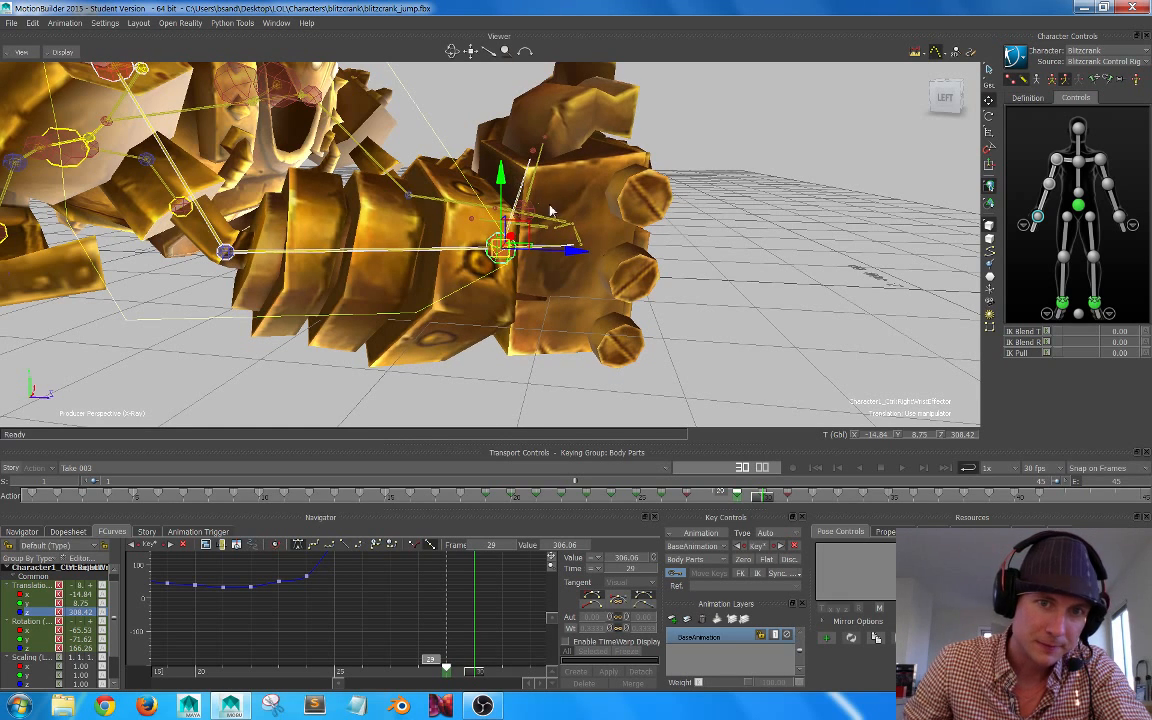